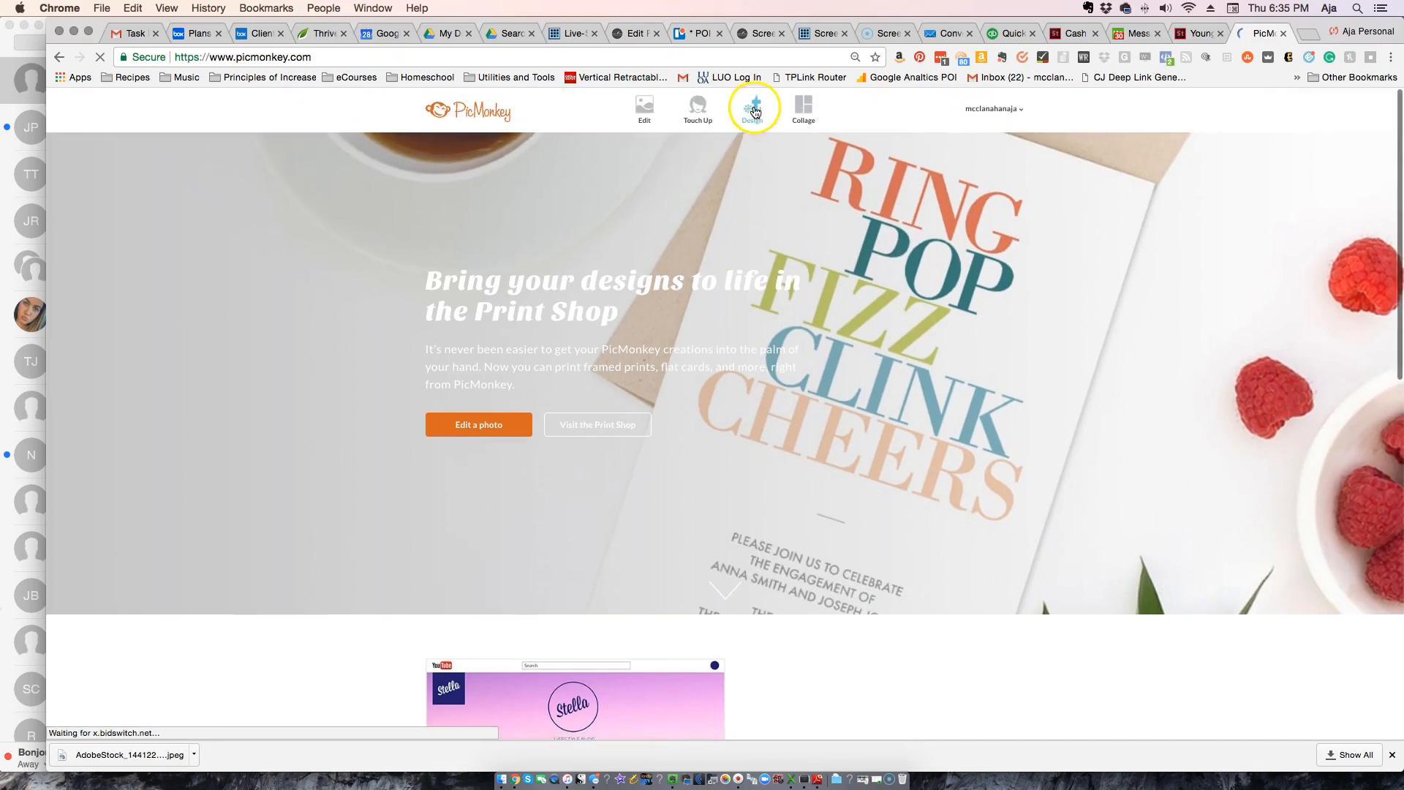
# - Open AdobeStock_144122493.jpeg from the computer's Downloads folder for editing, using the Bubbles image setting
pyautogui.click(750, 111)
pyautogui.click(644, 110)
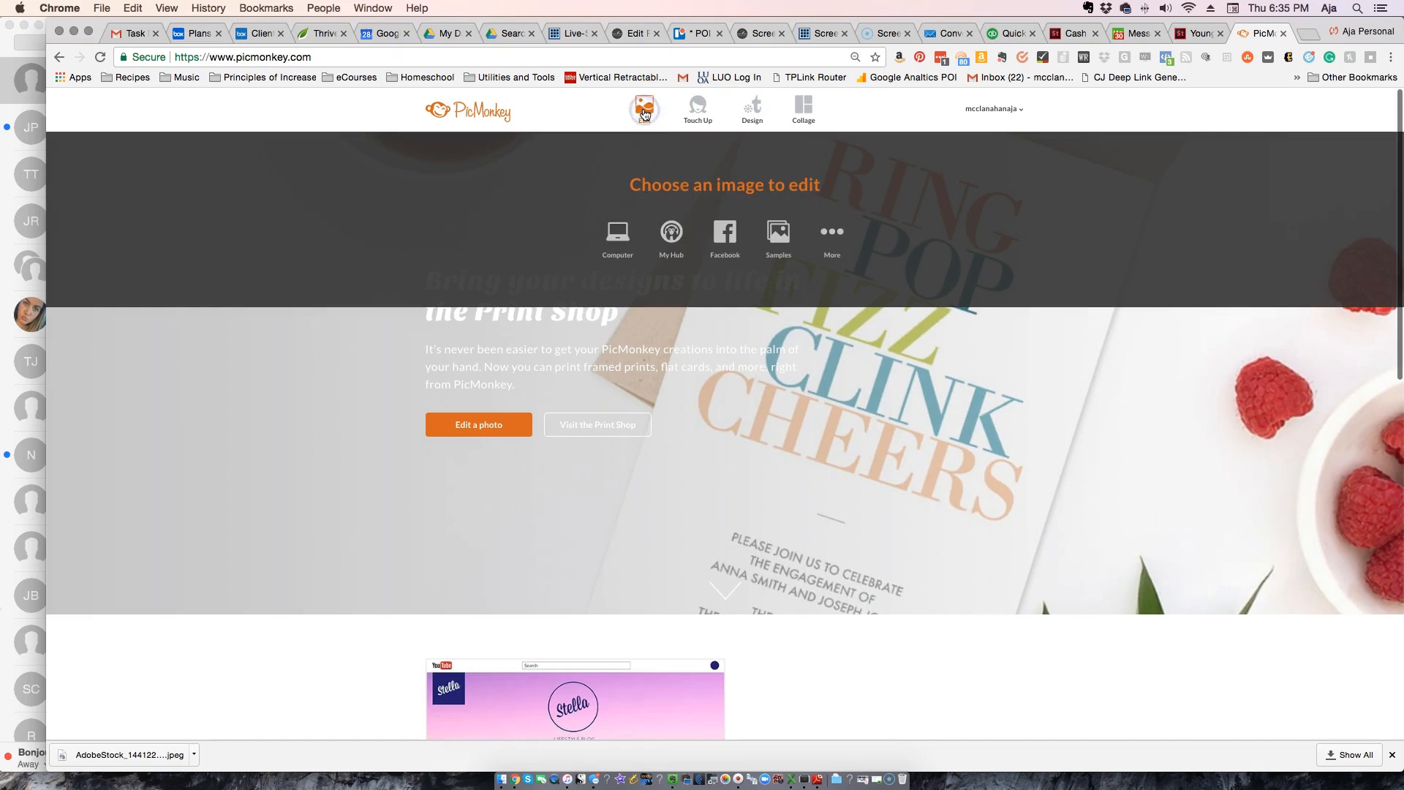
pyautogui.click(617, 232)
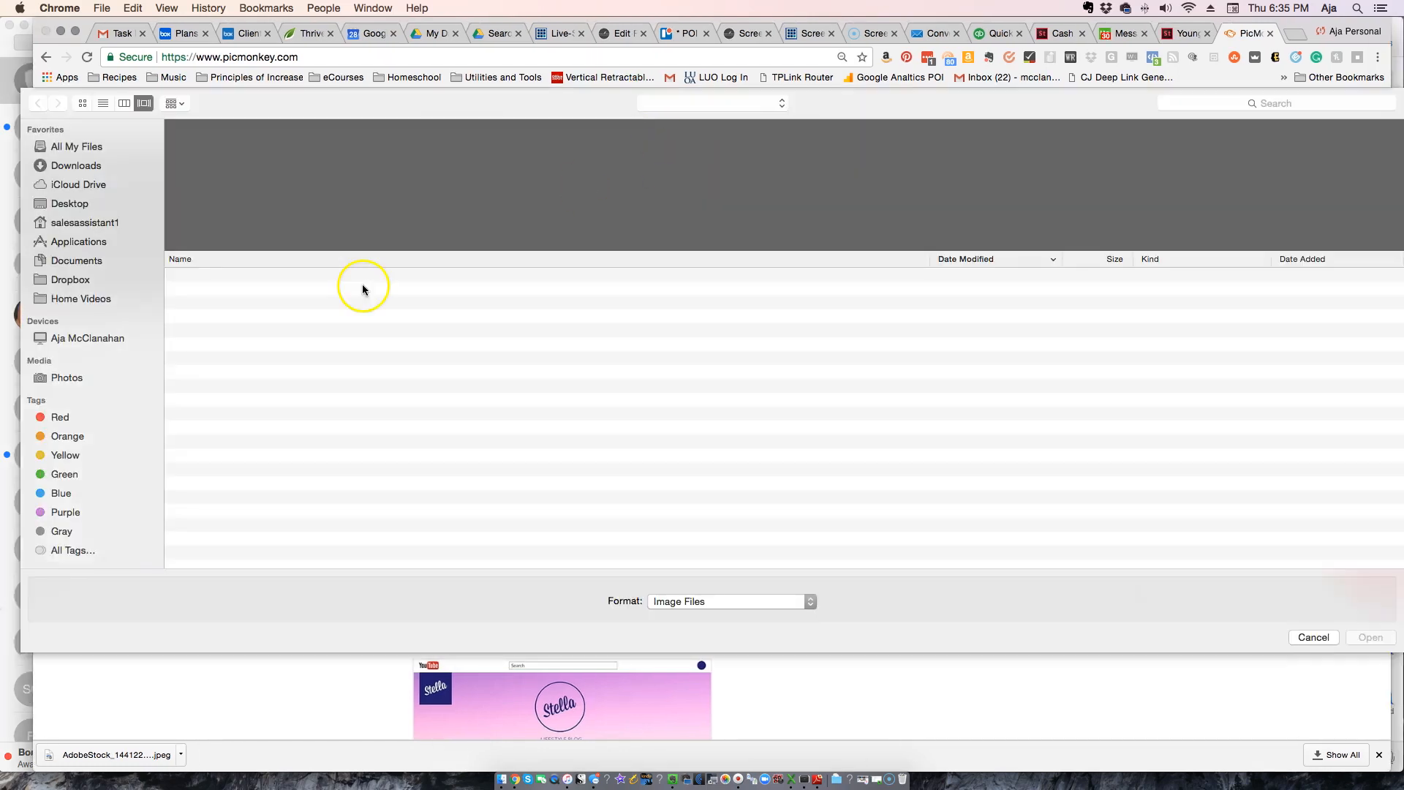
pyautogui.click(79, 165)
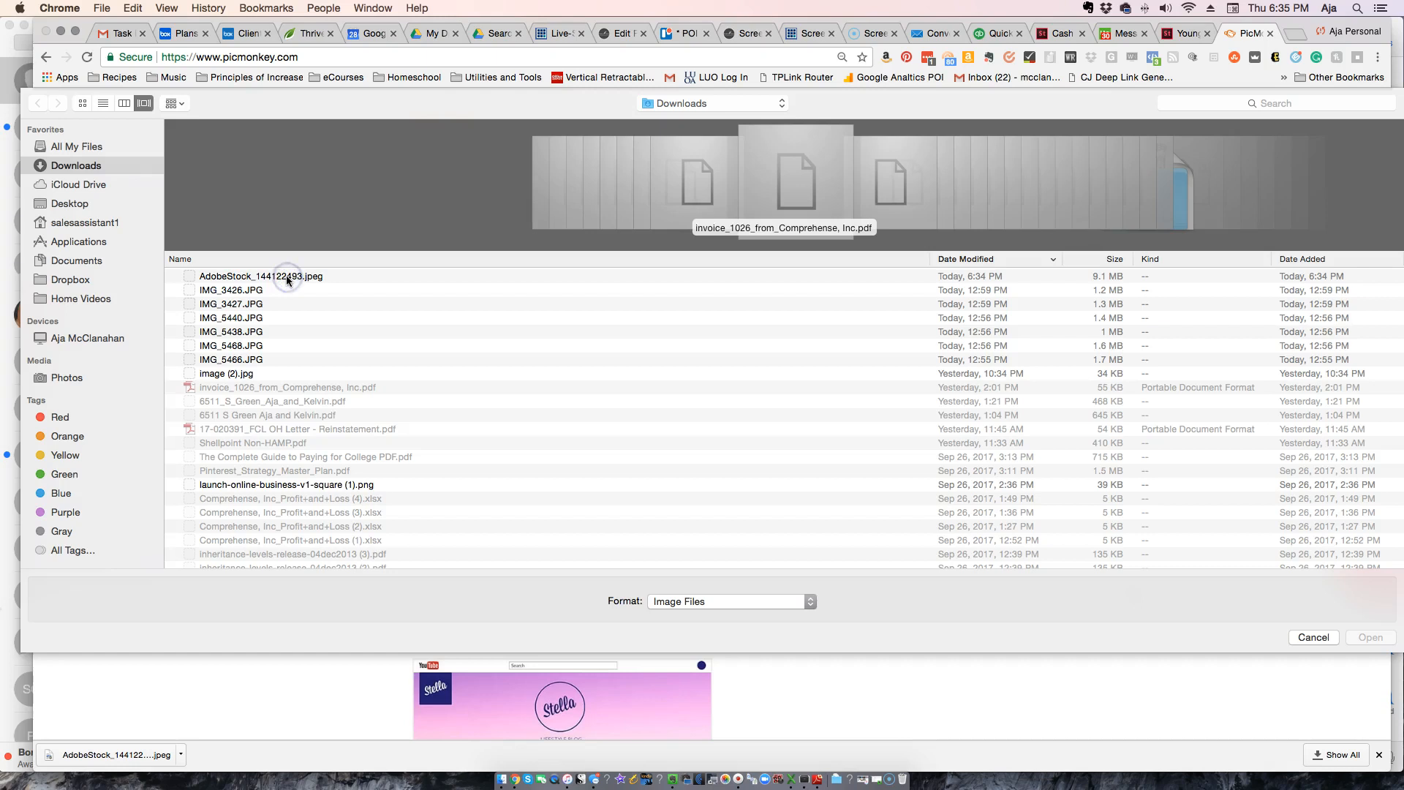
pyautogui.click(287, 276)
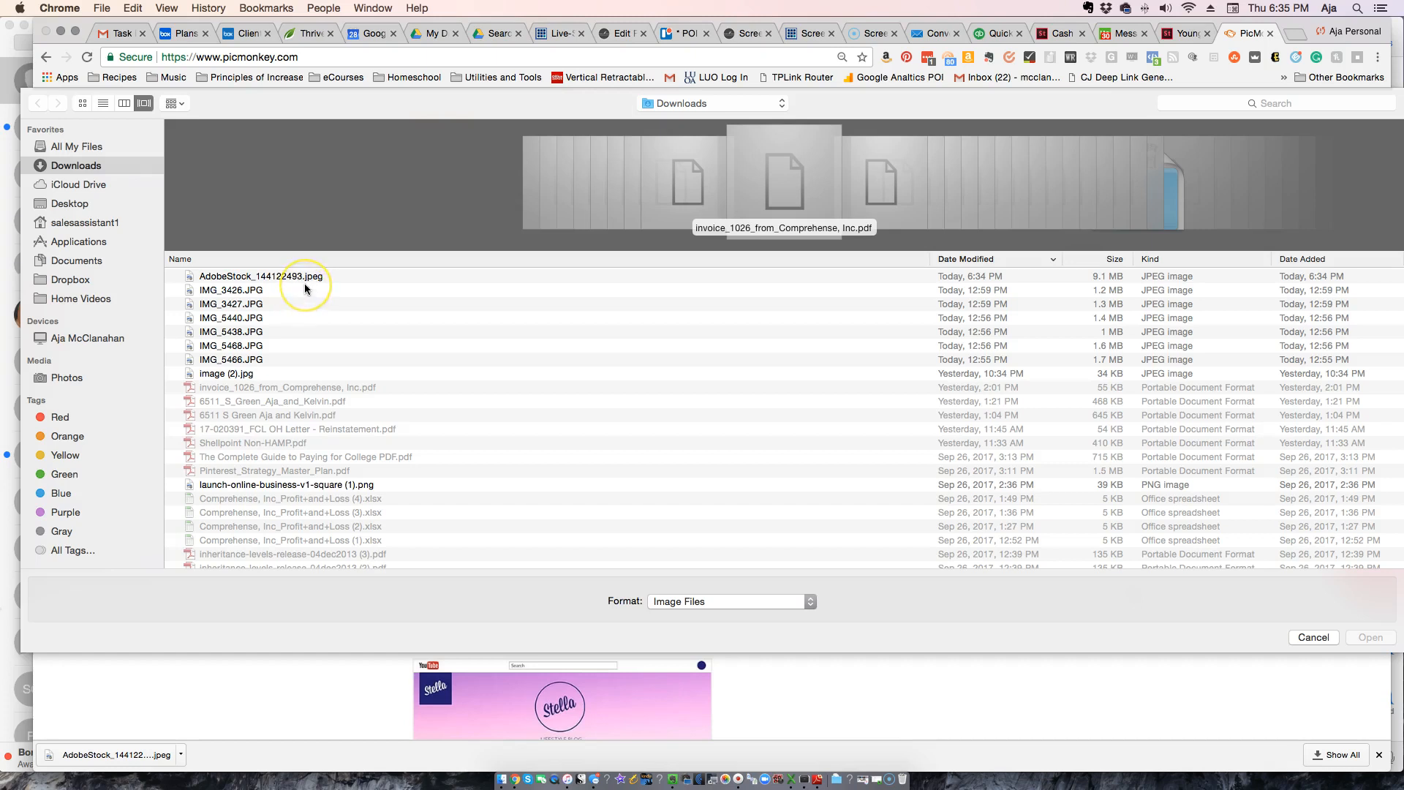
pyautogui.doubleClick(304, 281)
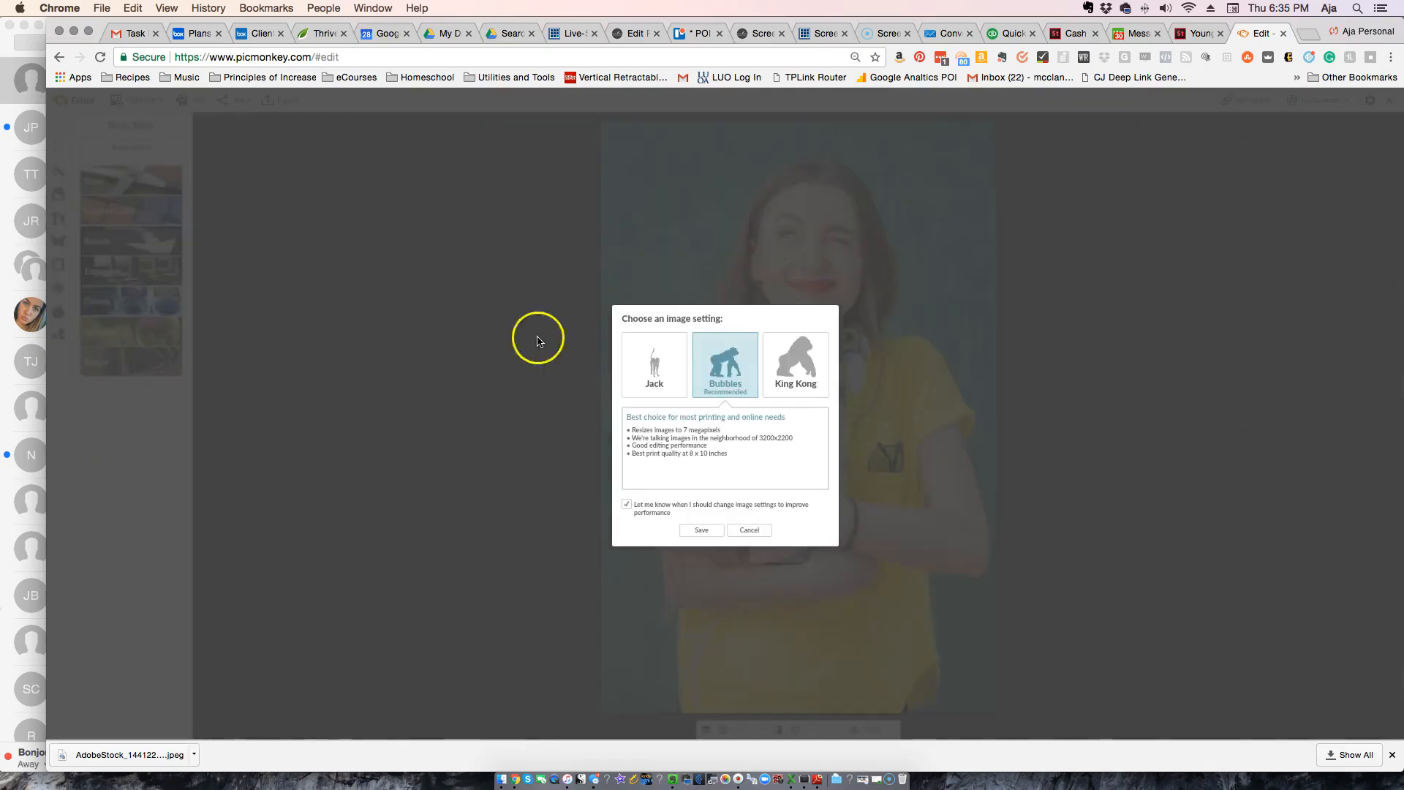
pyautogui.click(701, 529)
# - Crop the photo to its full width and about 1433 pixels high, framing the woman's head and the top of the jar
pyautogui.click(102, 365)
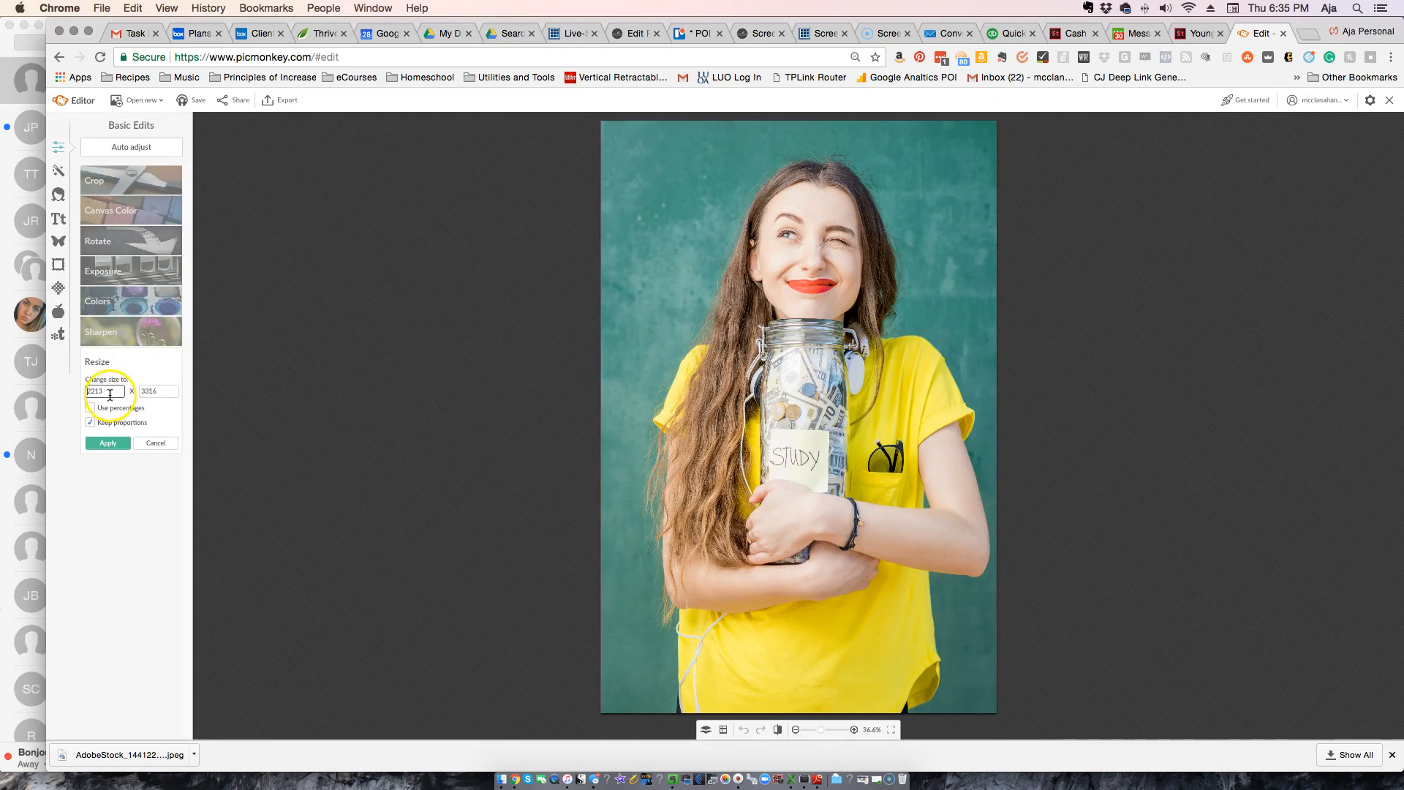
pyautogui.click(151, 443)
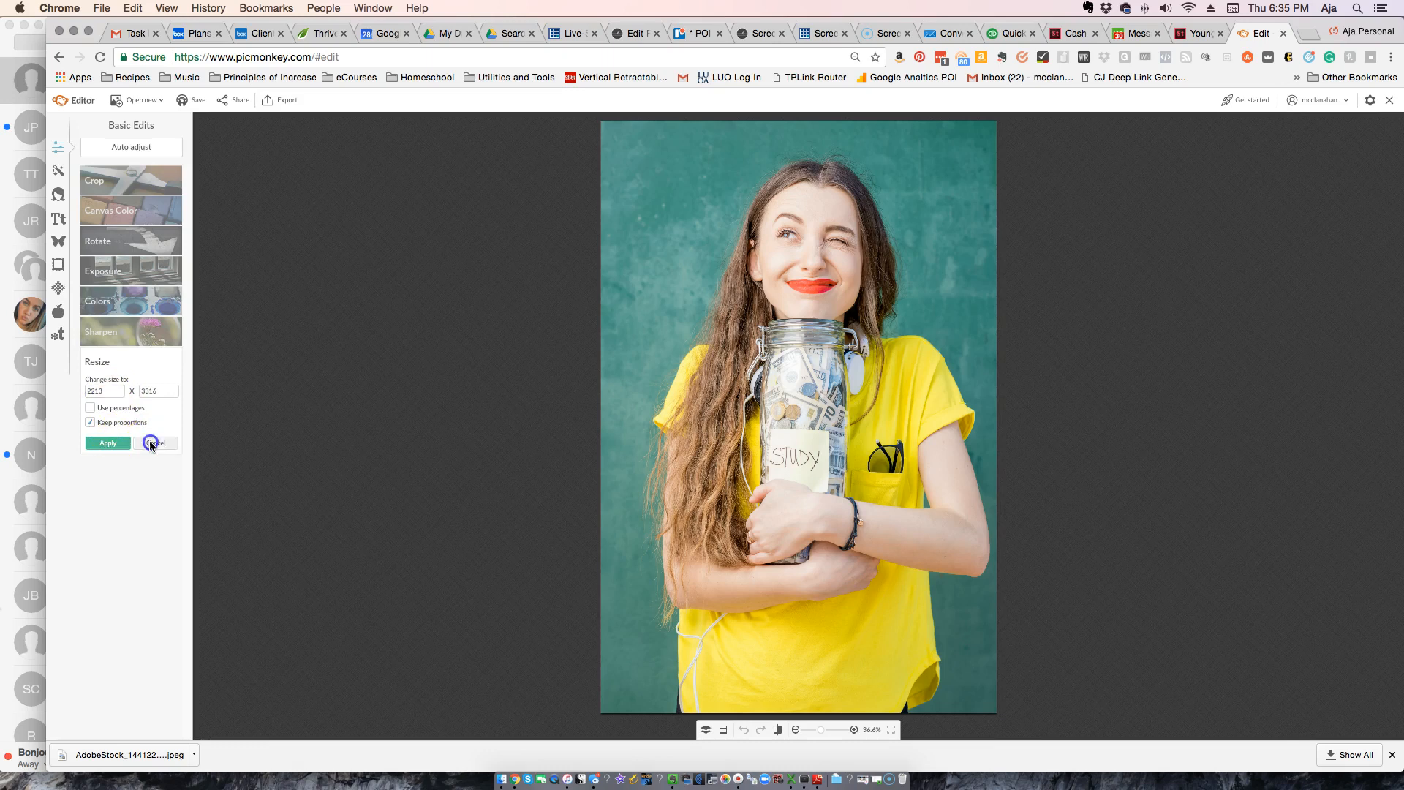
pyautogui.click(139, 186)
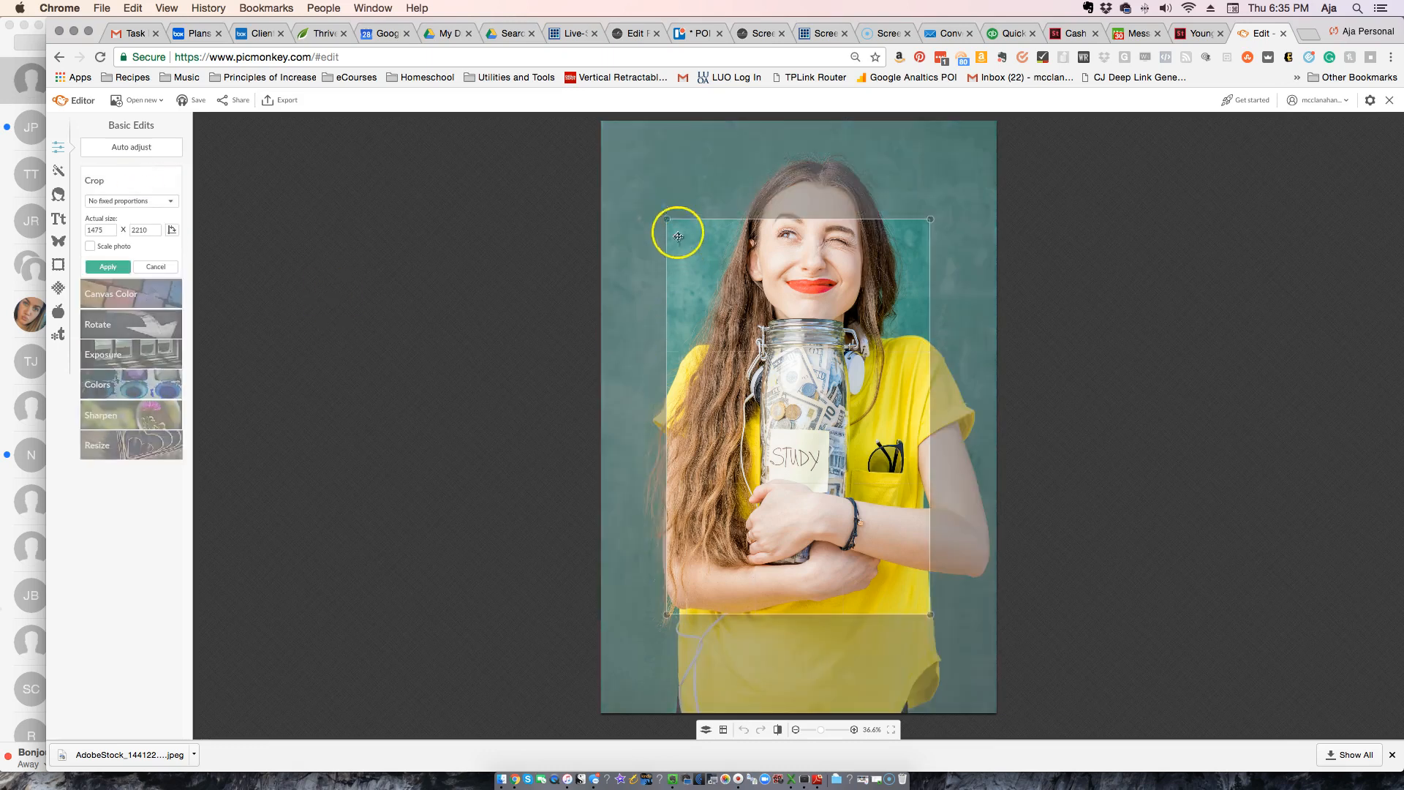
pyautogui.moveTo(667, 218); pyautogui.dragTo(600, 123)
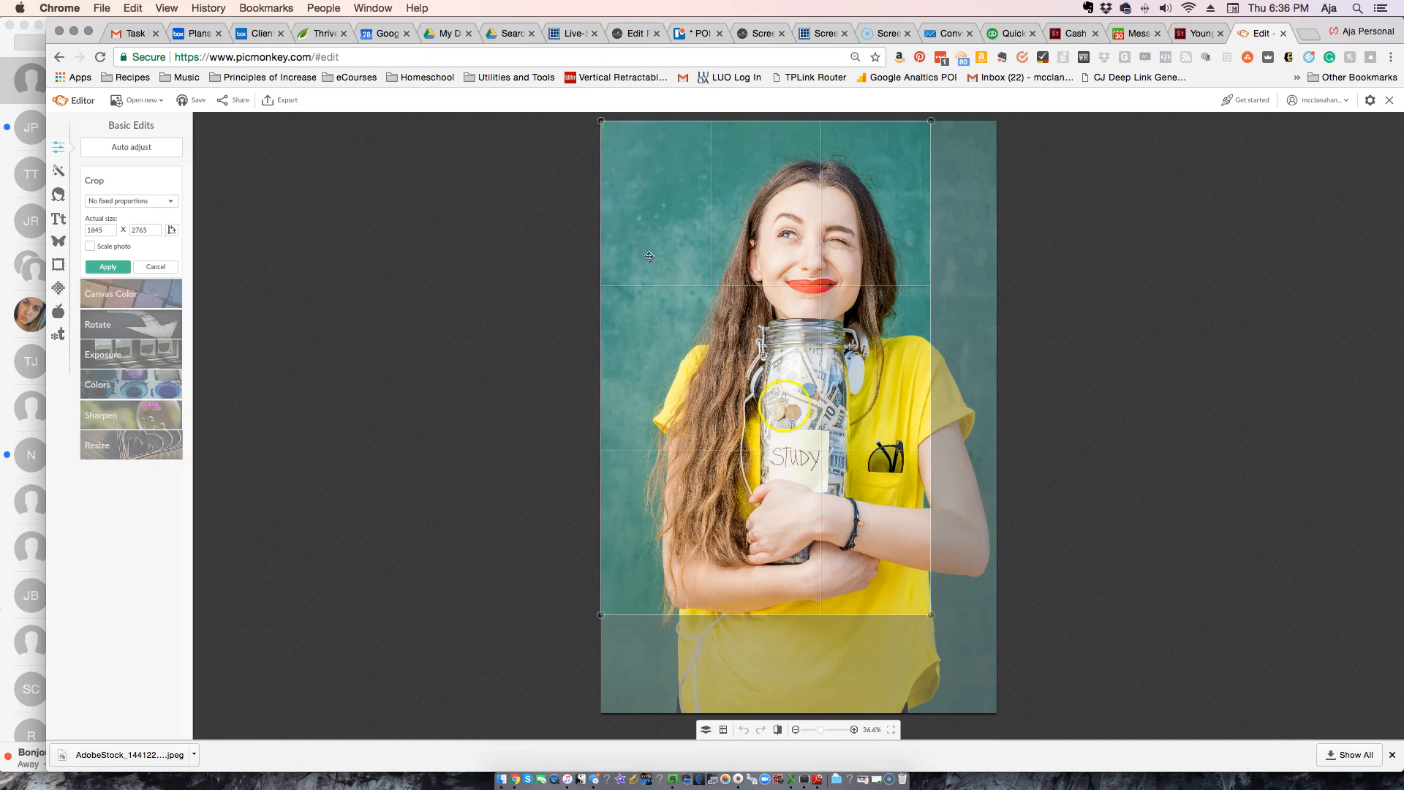
pyautogui.moveTo(932, 615); pyautogui.dragTo(1030, 414)
pyautogui.moveTo(968, 292); pyautogui.dragTo(972, 311)
pyautogui.moveTo(994, 441); pyautogui.dragTo(996, 397)
pyautogui.moveTo(954, 348)
pyautogui.mouseDown()
pyautogui.moveTo(955, 383)
pyautogui.moveTo(957, 360)
pyautogui.mouseUp()
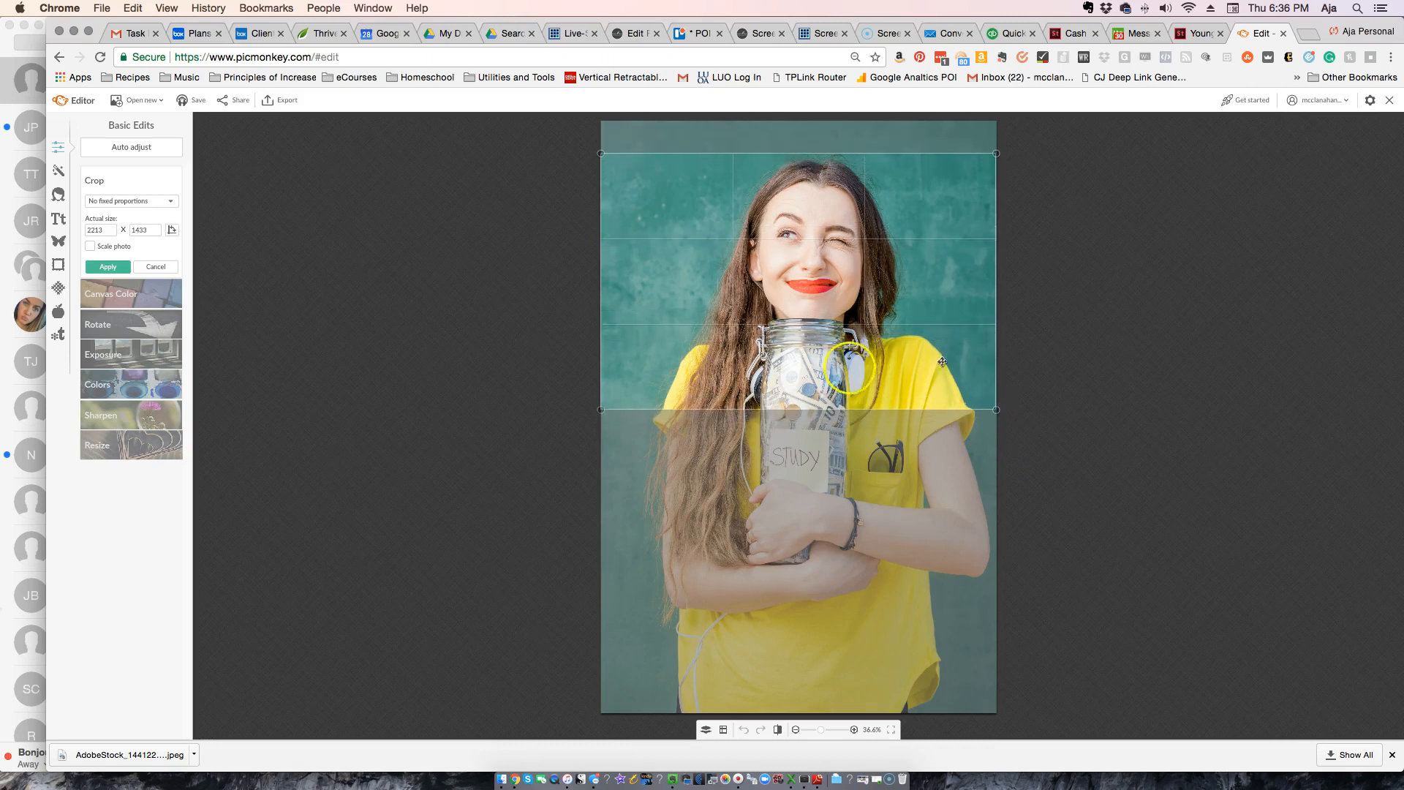
pyautogui.click(118, 267)
# - Resize the cropped photo to 500 pixels wide with its proportions kept
pyautogui.click(136, 363)
pyautogui.doubleClick(108, 390)
pyautogui.click(114, 391)
pyautogui.click(90, 399)
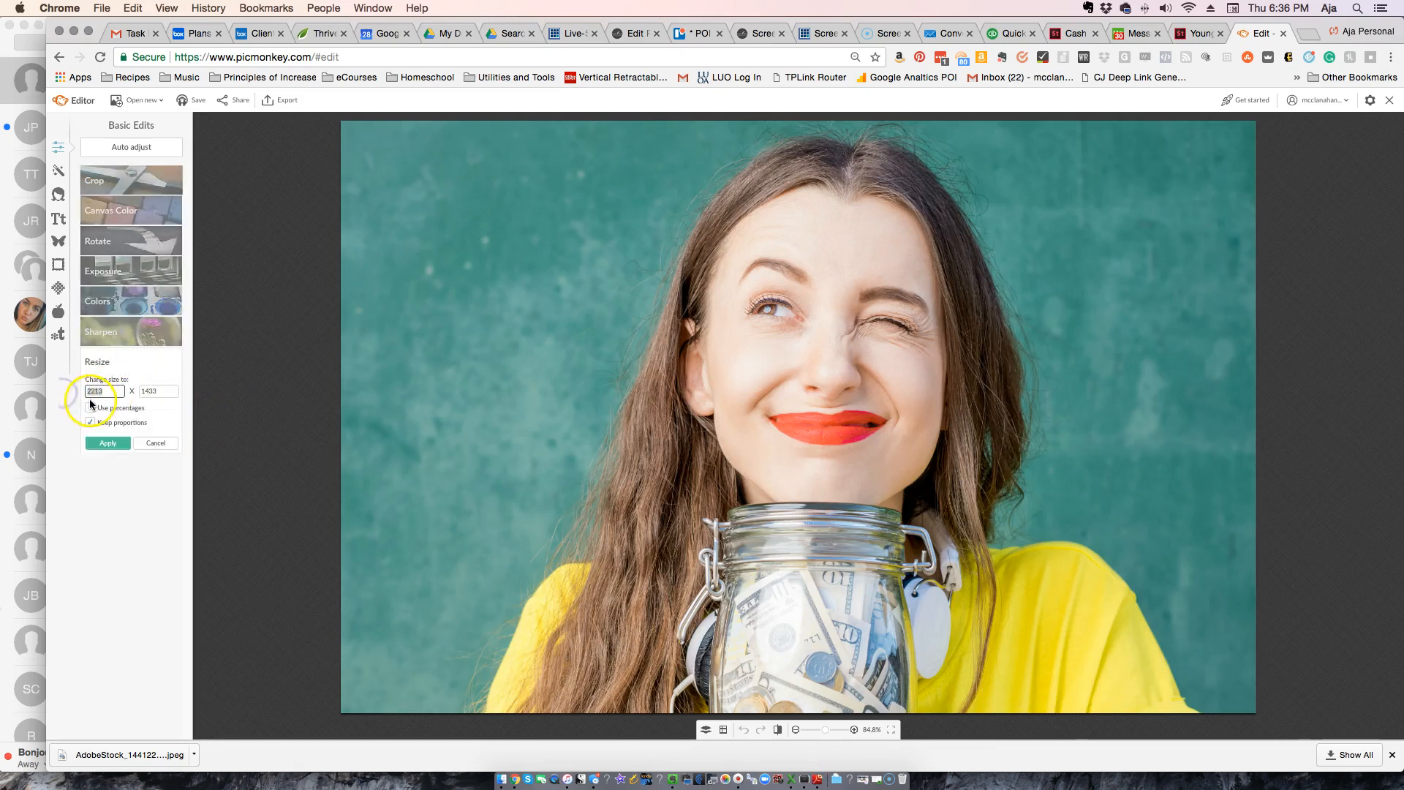
pyautogui.click(137, 401)
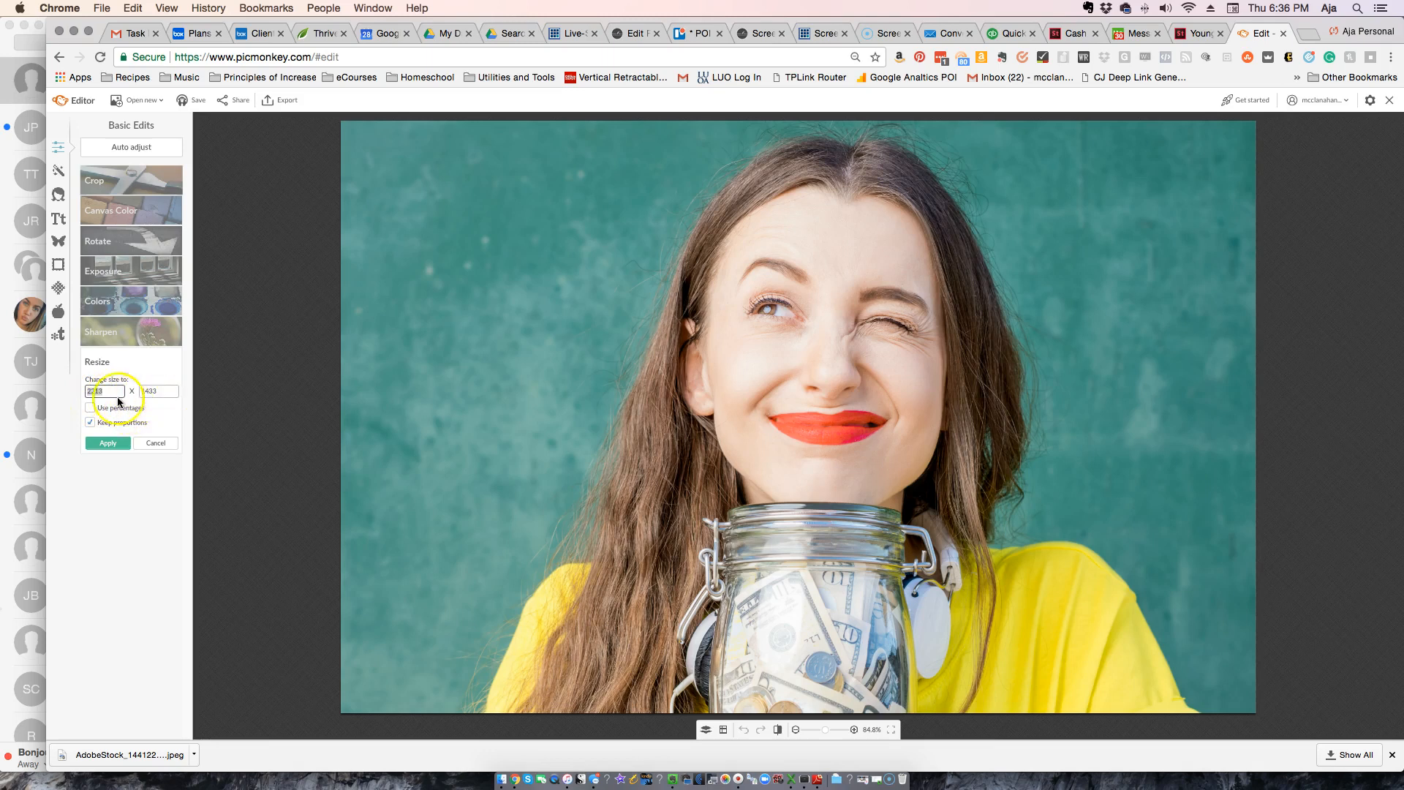
pyautogui.write('500')
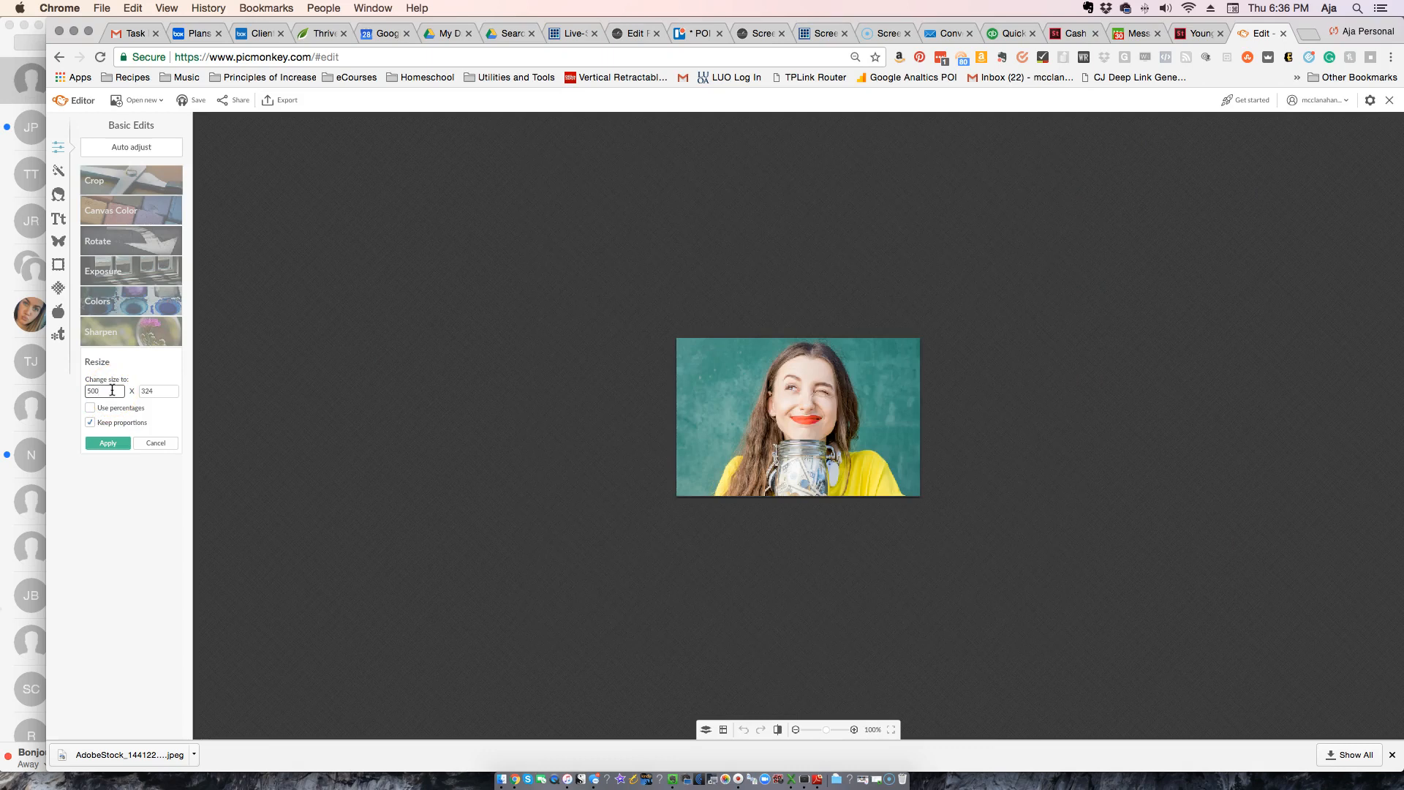
pyautogui.click(95, 444)
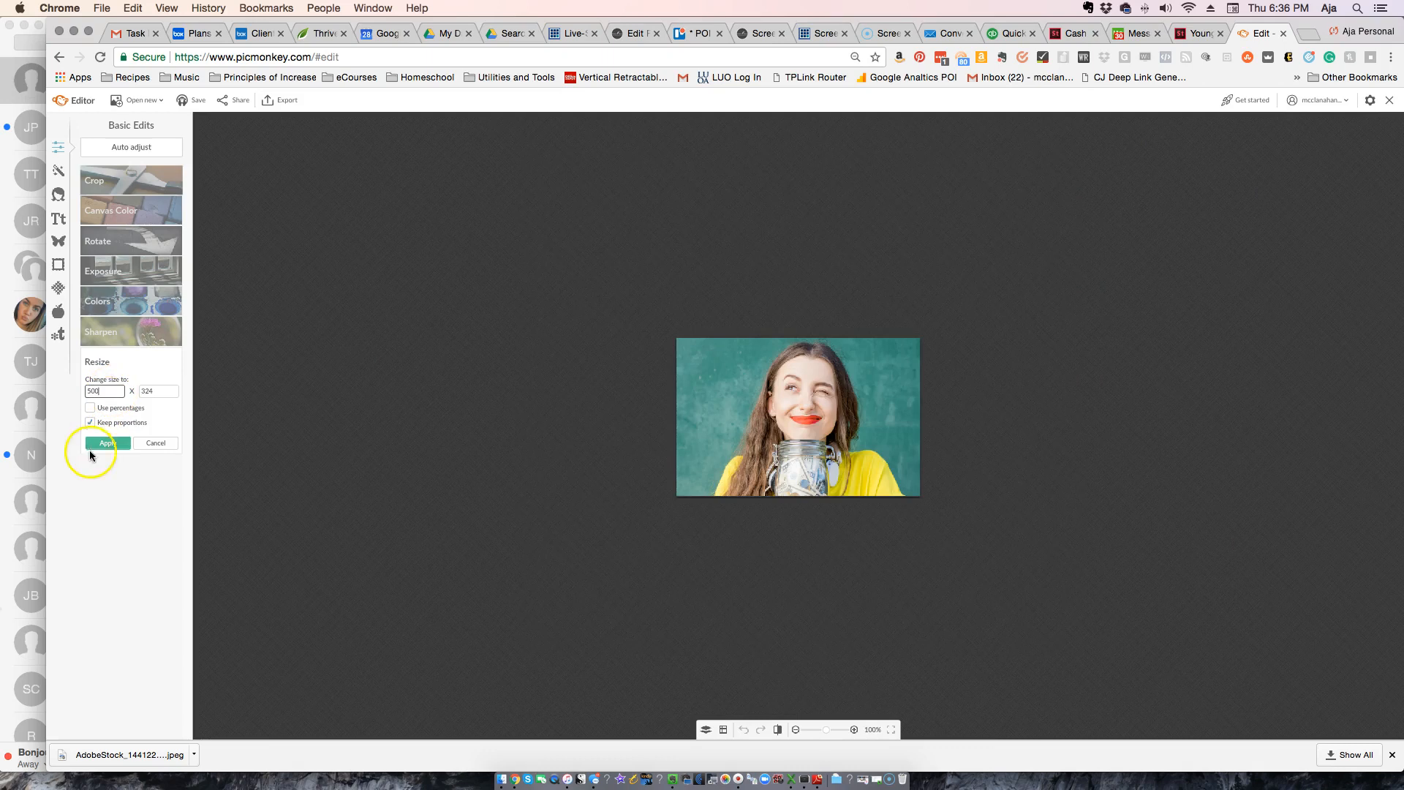
# - Export the image to the Downloads folder as a PNG named College_Money_Feat_FB
pyautogui.click(270, 103)
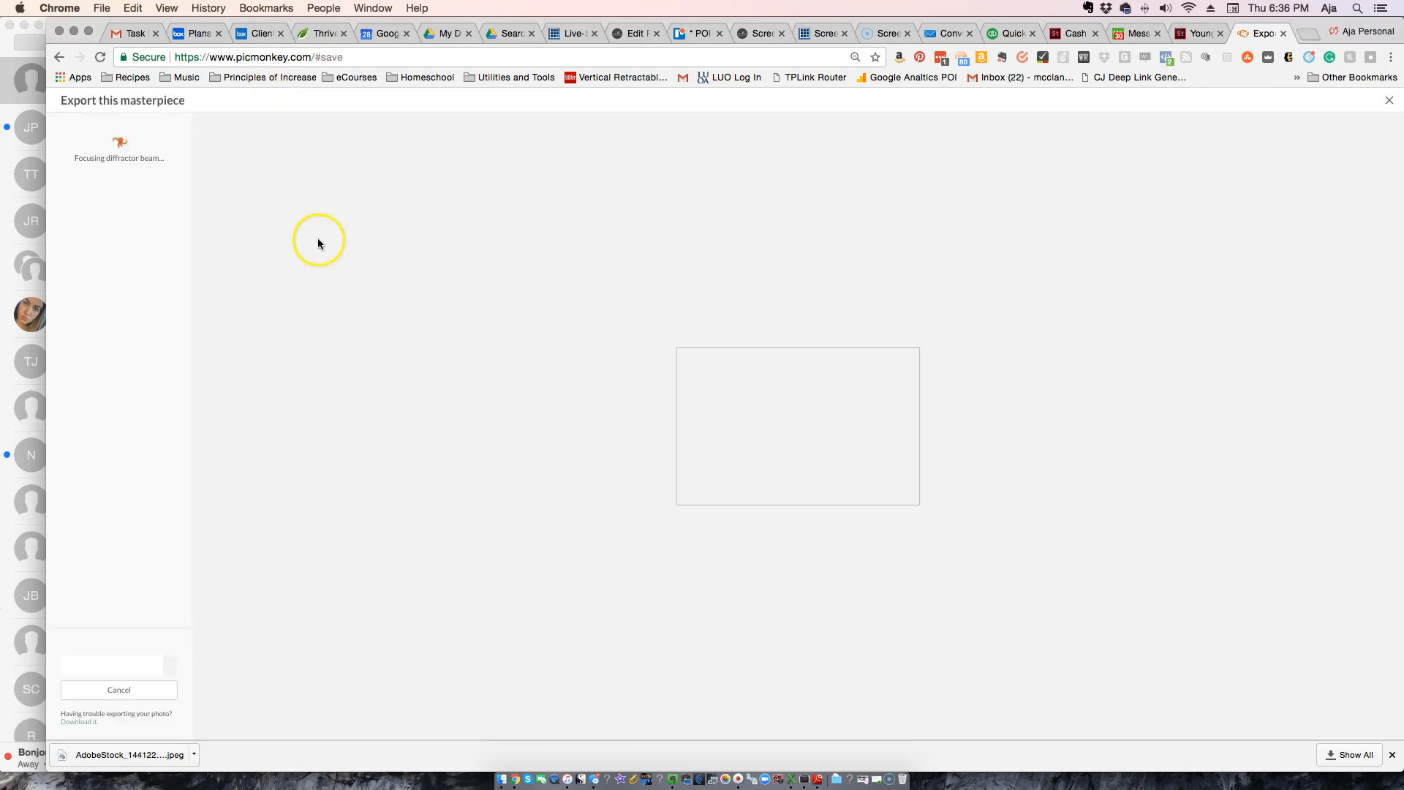
pyautogui.click(63, 144)
pyautogui.write('College_Mone')
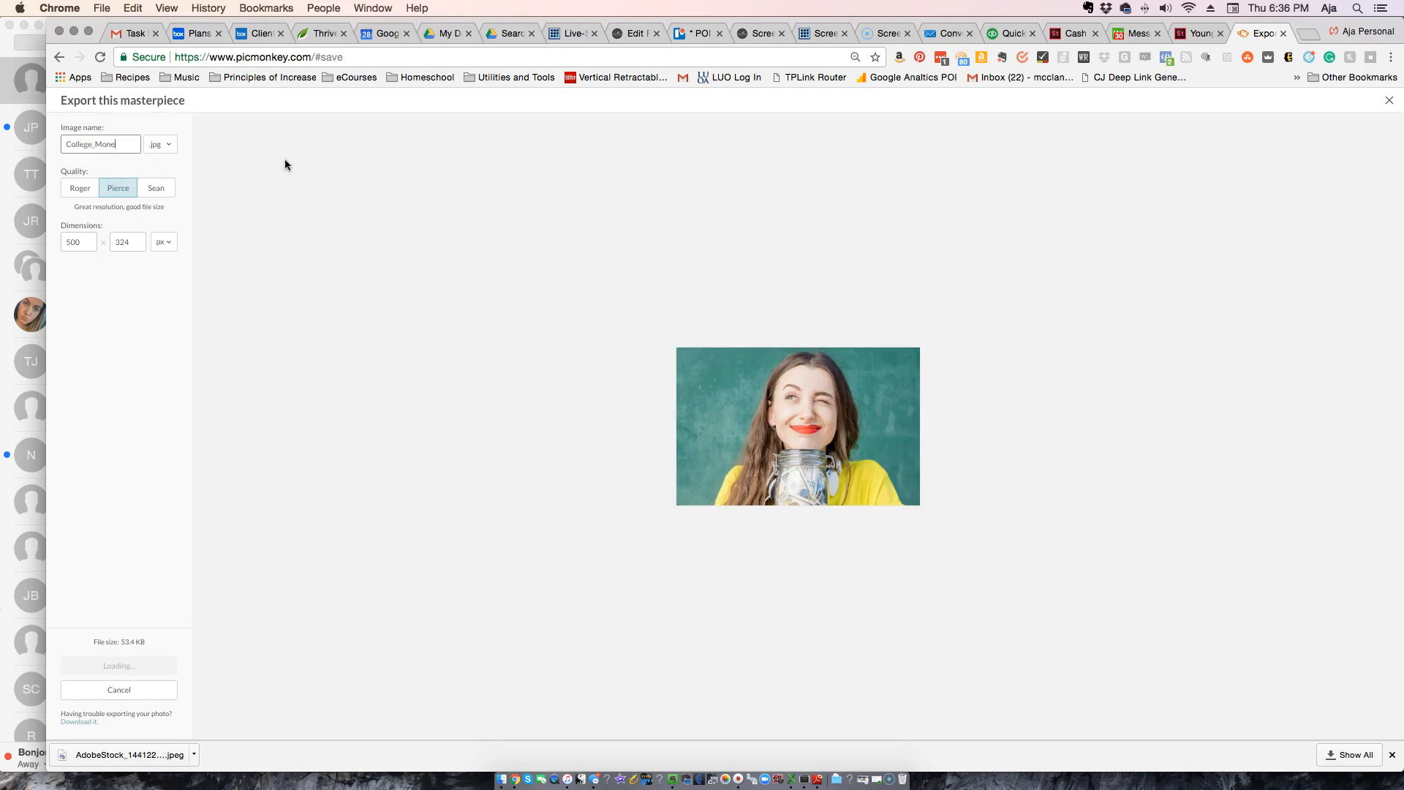
pyautogui.write('y_Feat_FB')
pyautogui.click(161, 144)
pyautogui.click(161, 180)
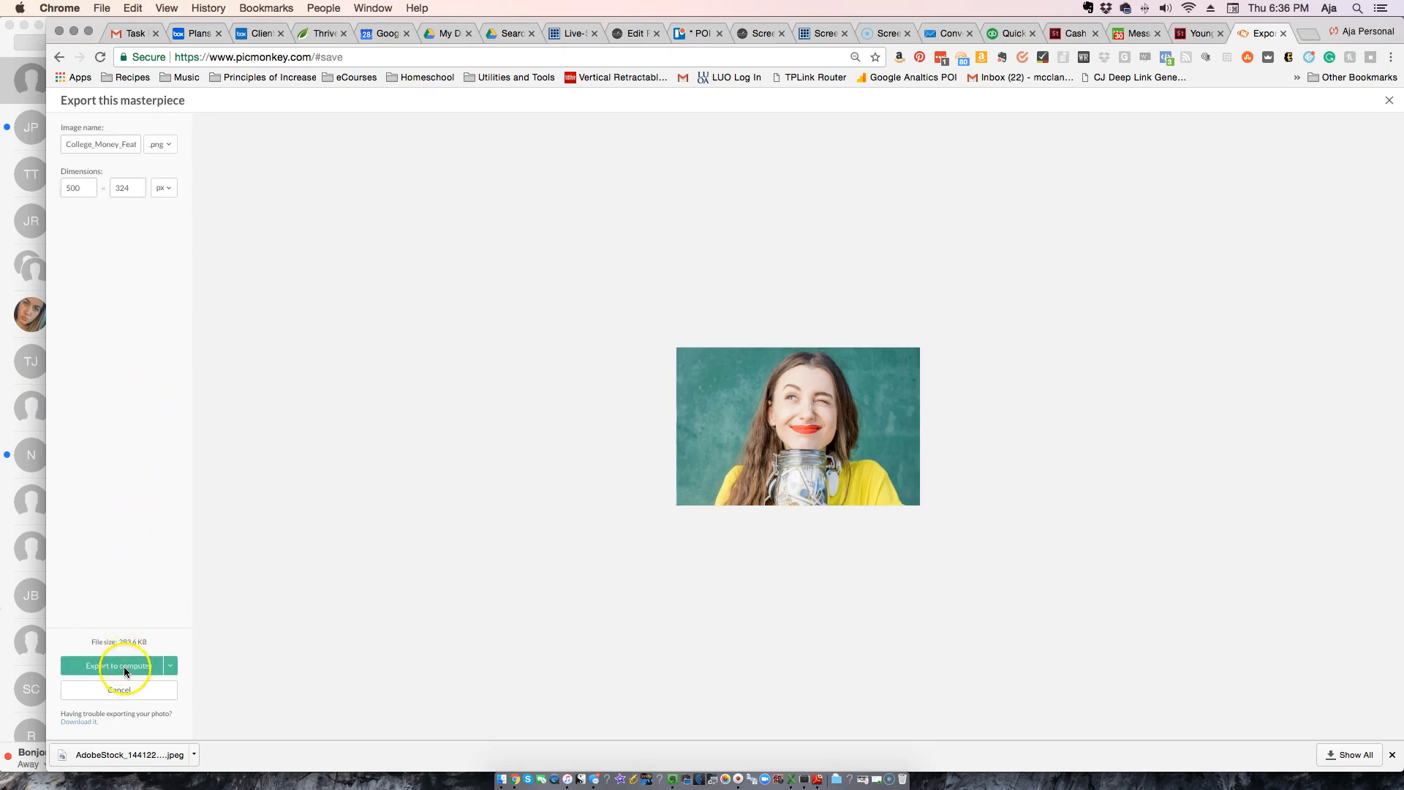
pyautogui.click(124, 666)
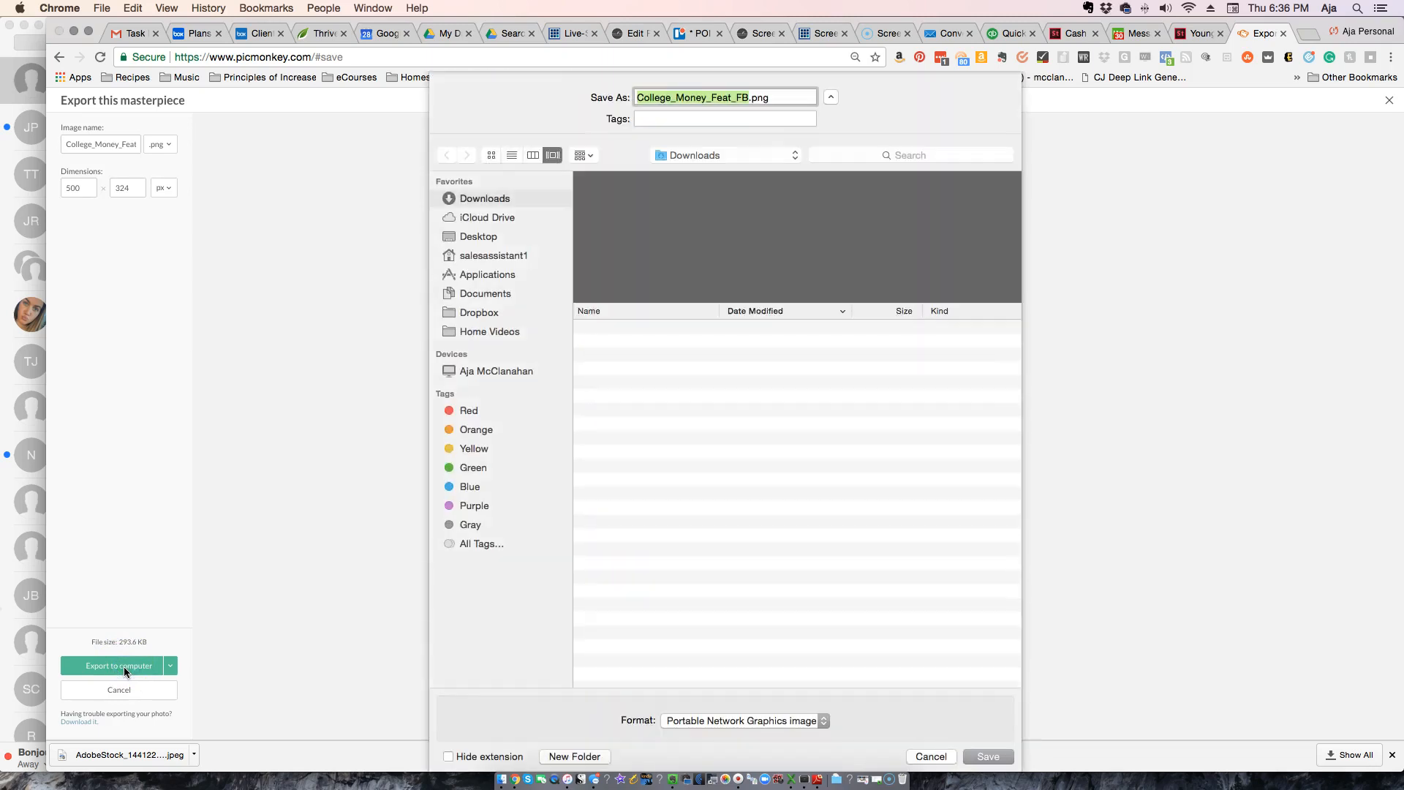
pyautogui.click(997, 756)
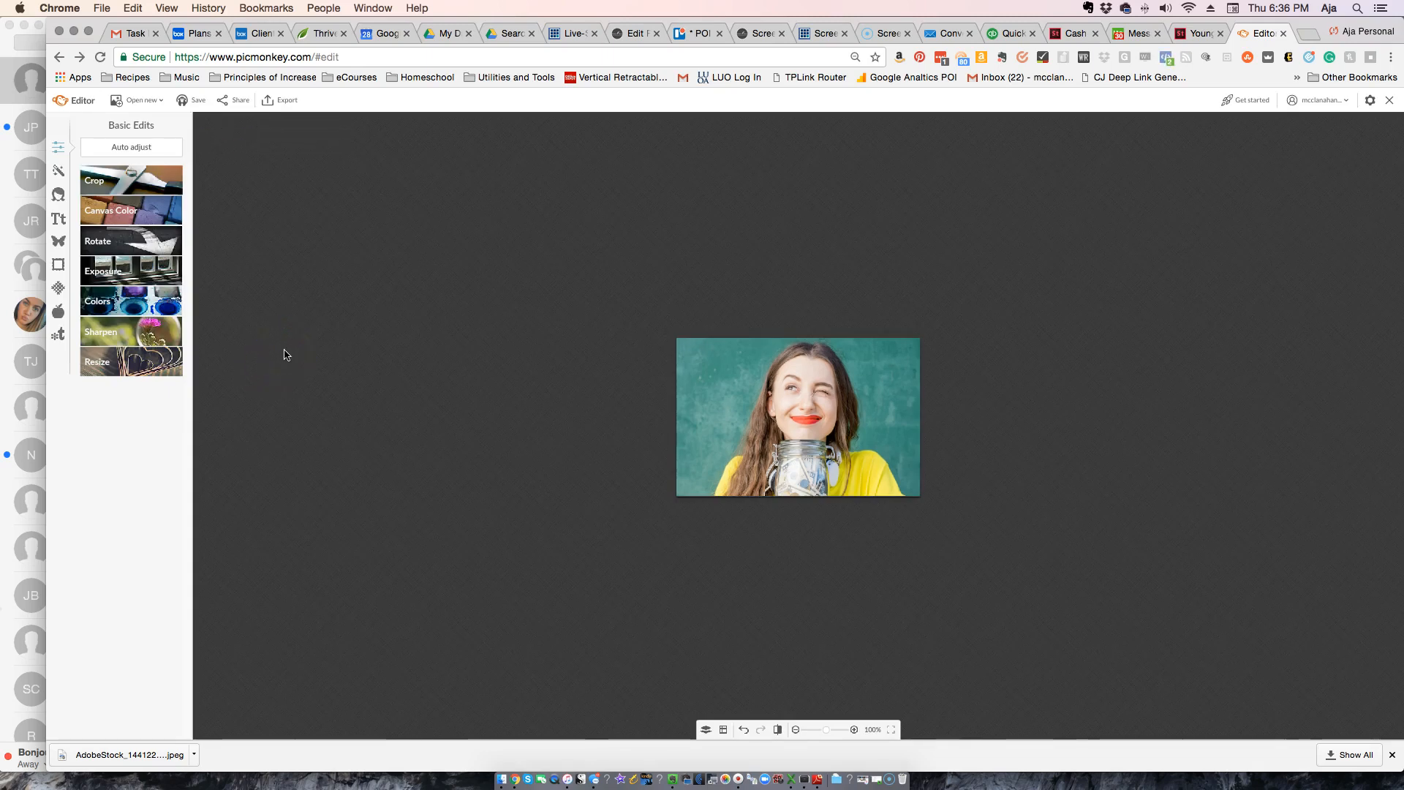
# - Undo the resize and the crop, and resize the full photo to 1000 pixels wide with its proportions kept
pyautogui.click(741, 729)
pyautogui.click(741, 729)
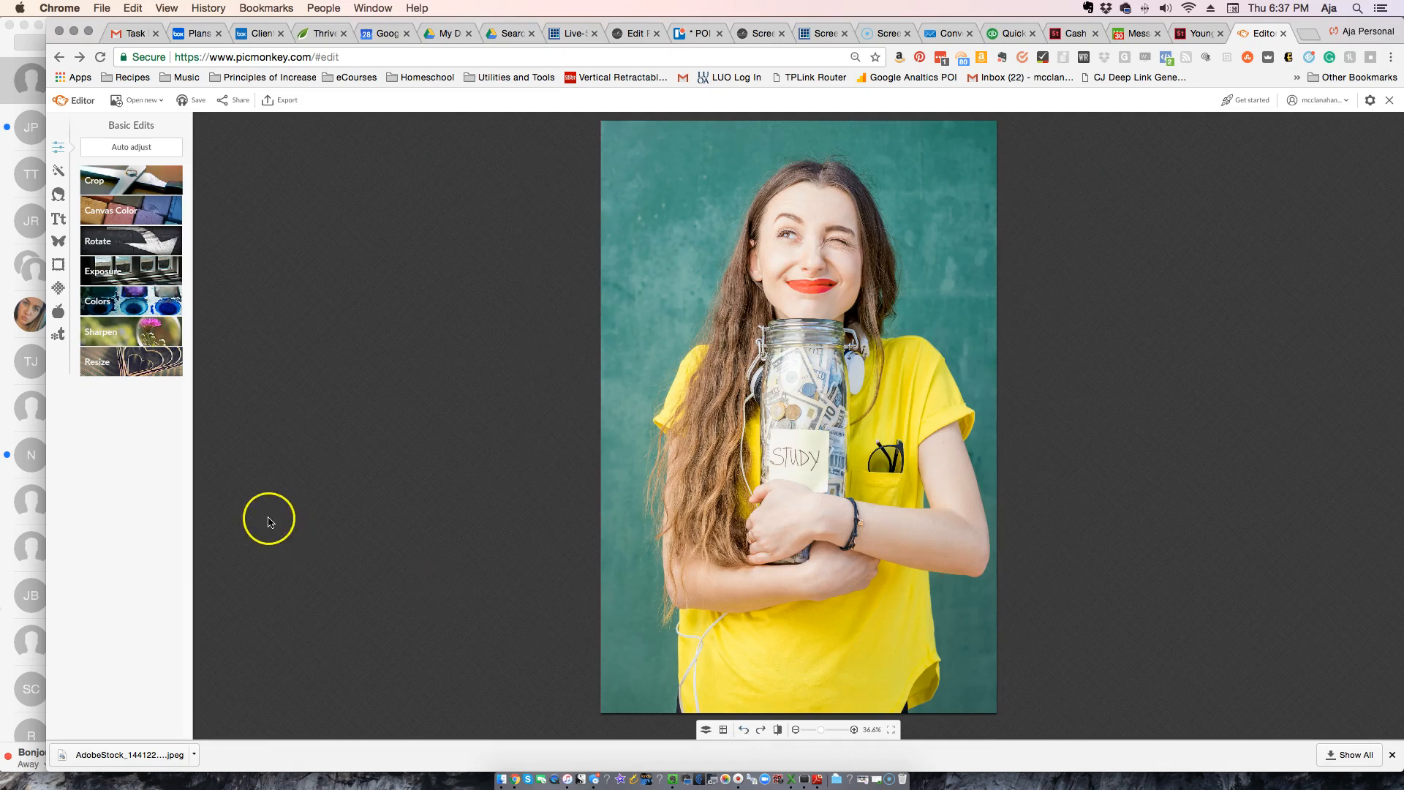
pyautogui.click(123, 367)
pyautogui.click(107, 392)
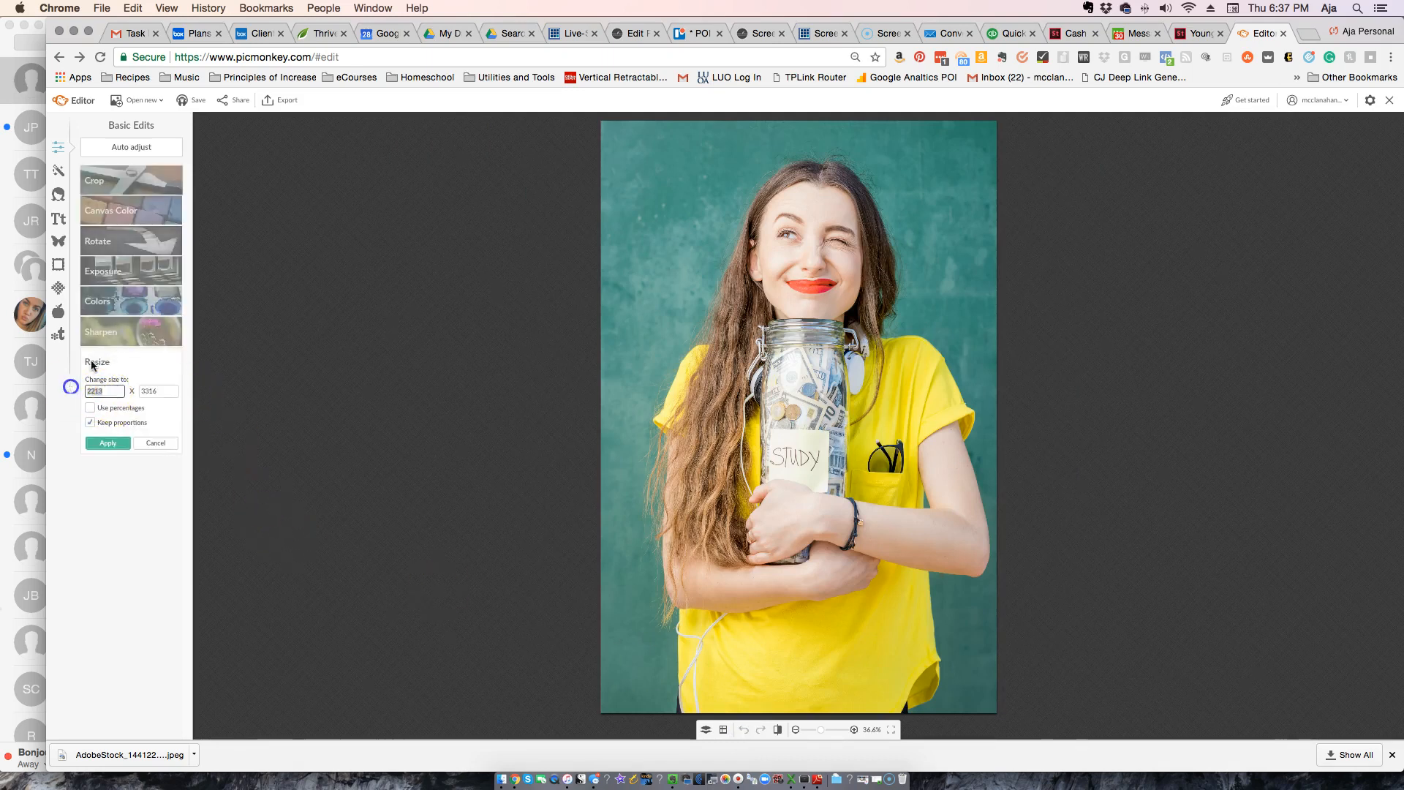
pyautogui.write('1000')
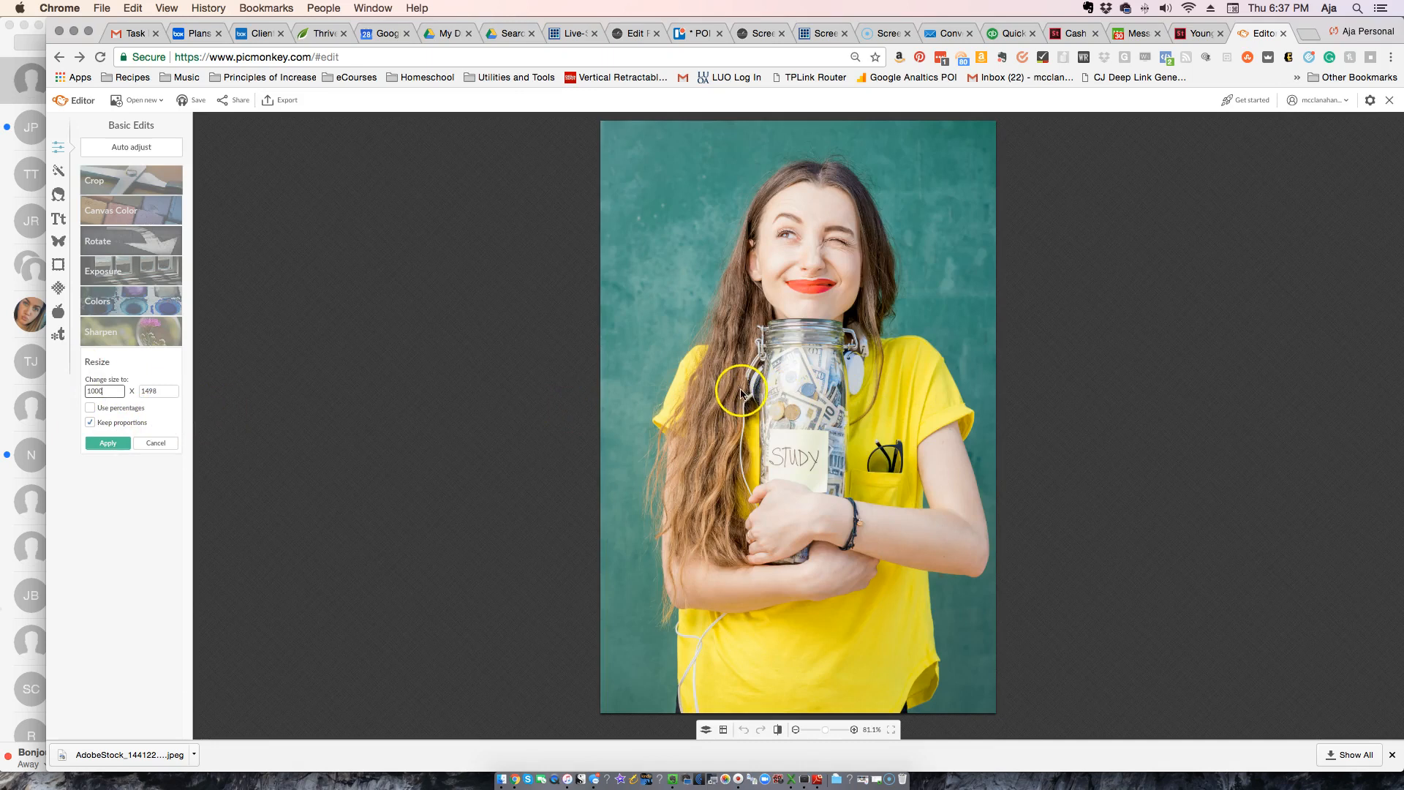
pyautogui.click(108, 393)
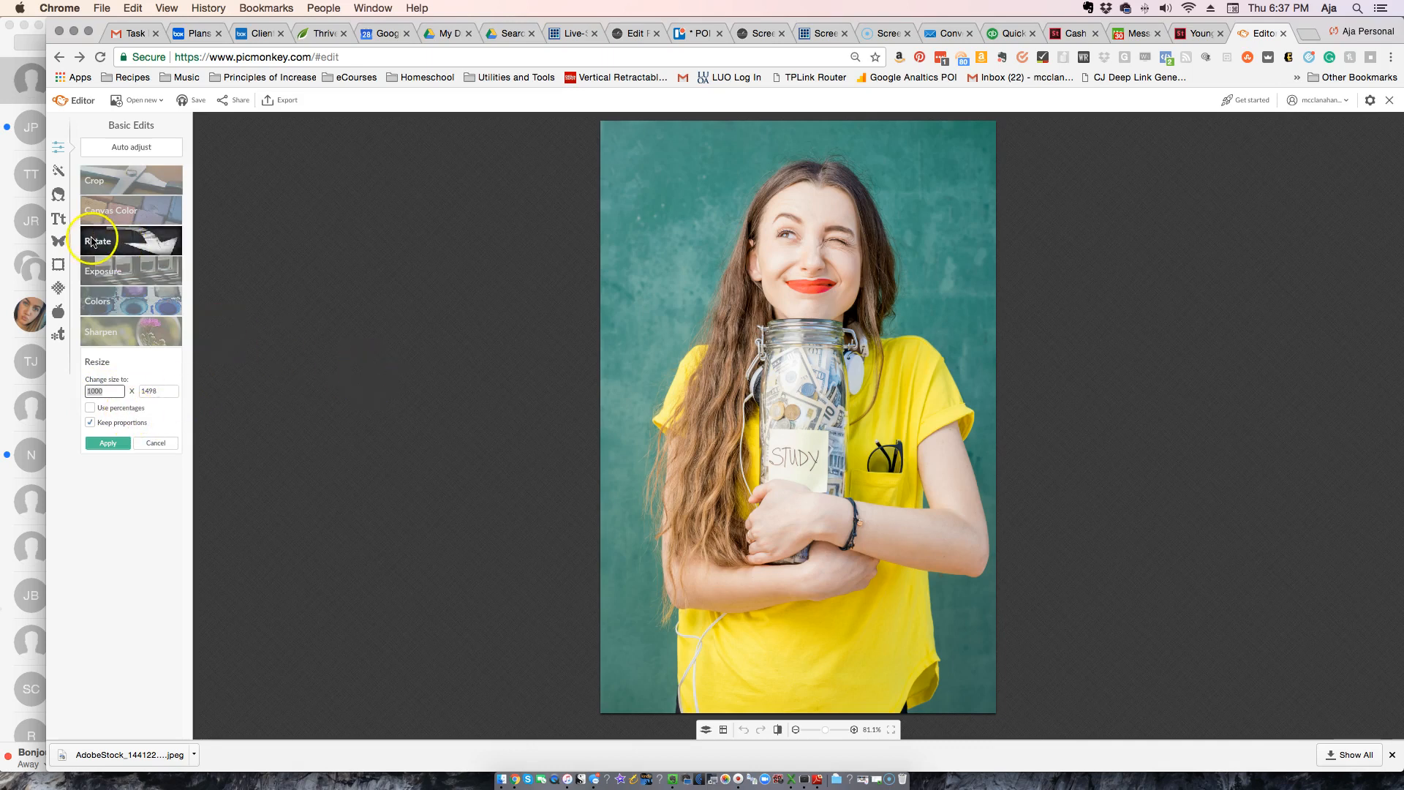
pyautogui.click(57, 242)
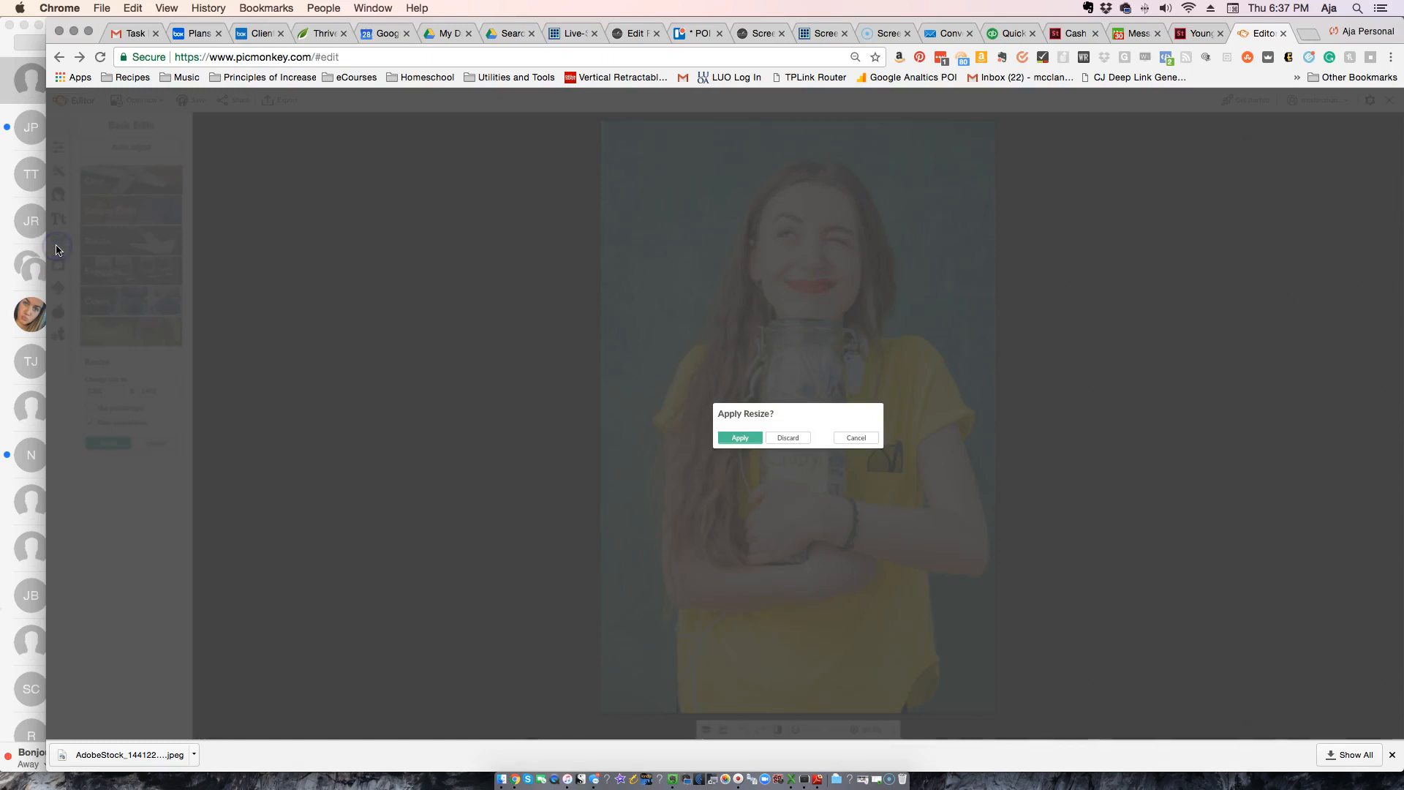
pyautogui.click(739, 437)
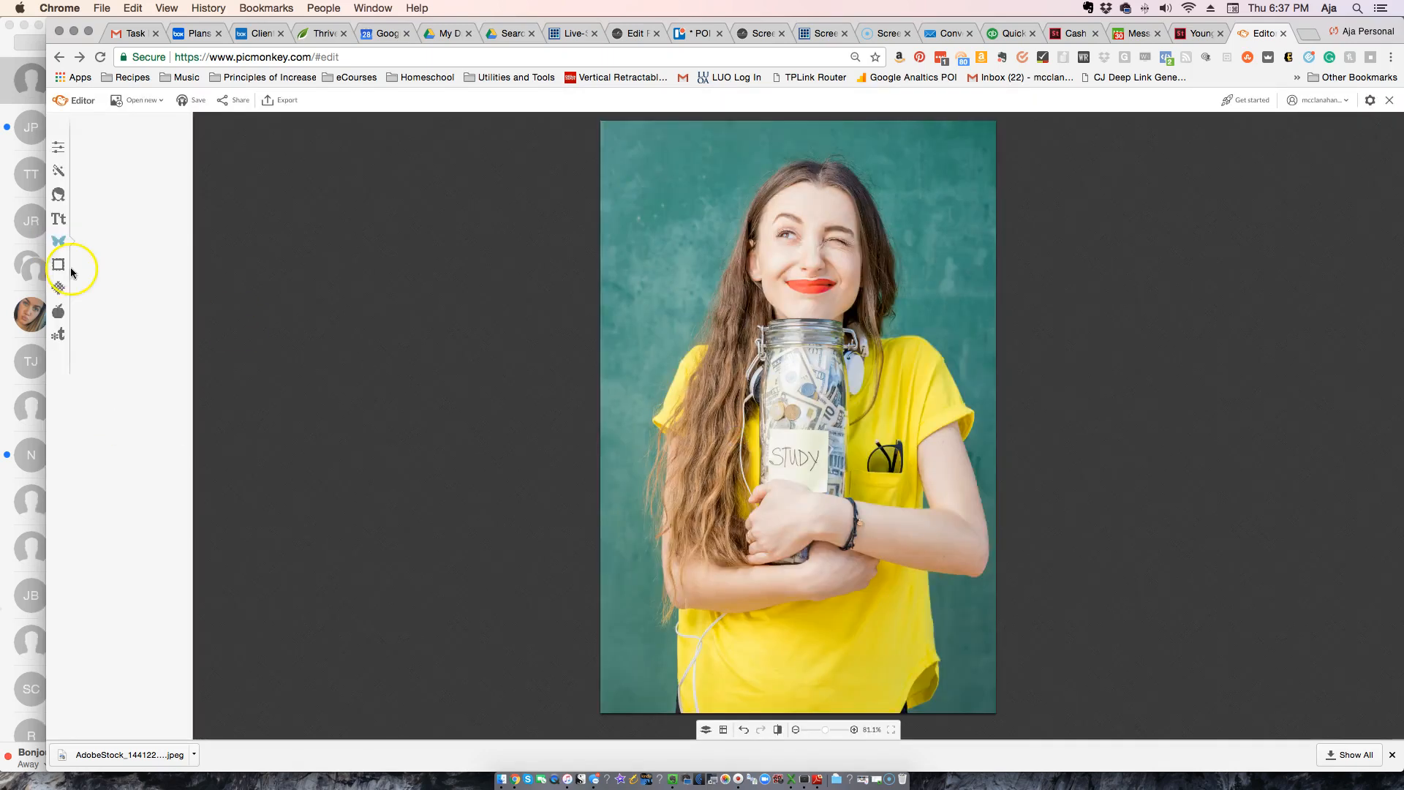
# - Add a geometric rectangle overlay and enlarge it to cover most of the lower half of the photo
pyautogui.click(62, 245)
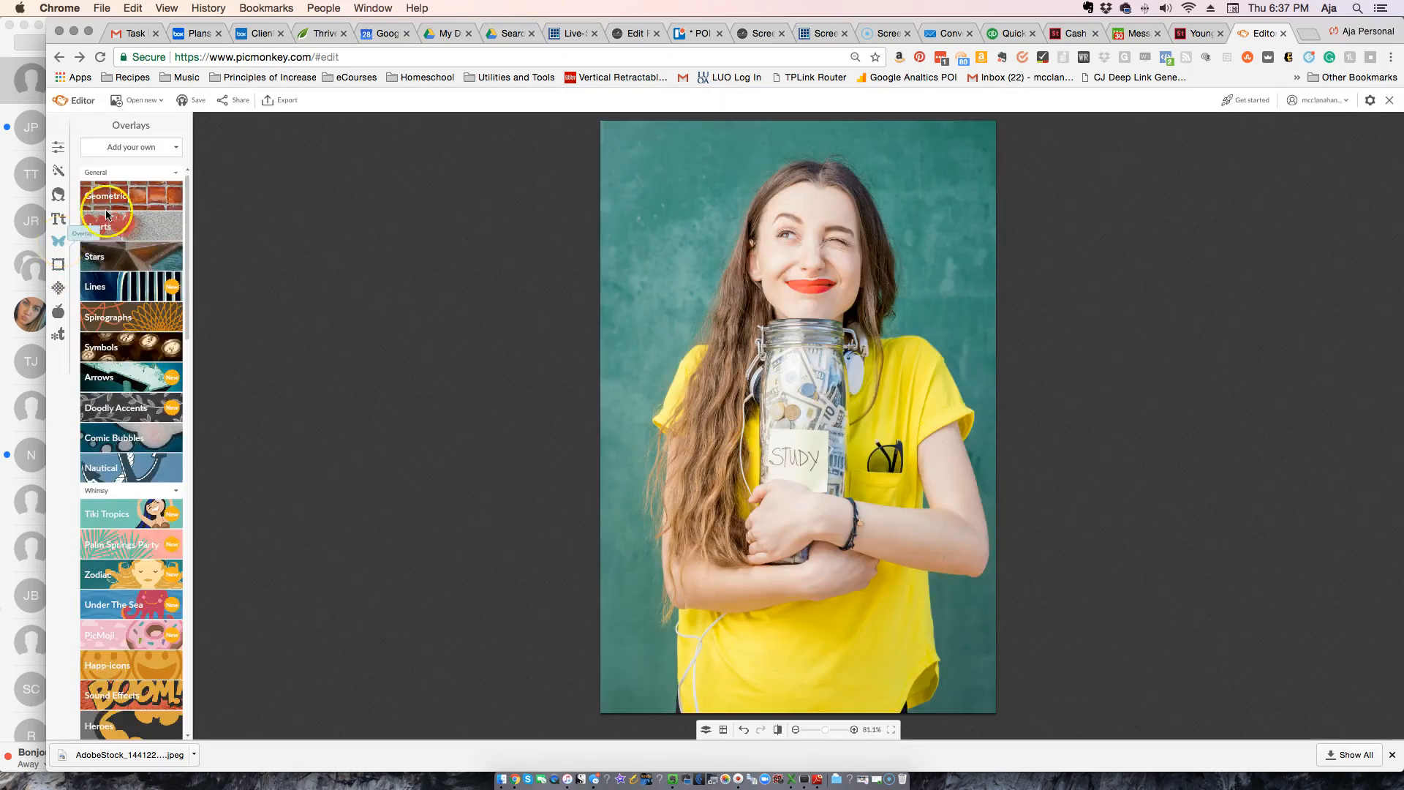
pyautogui.click(126, 197)
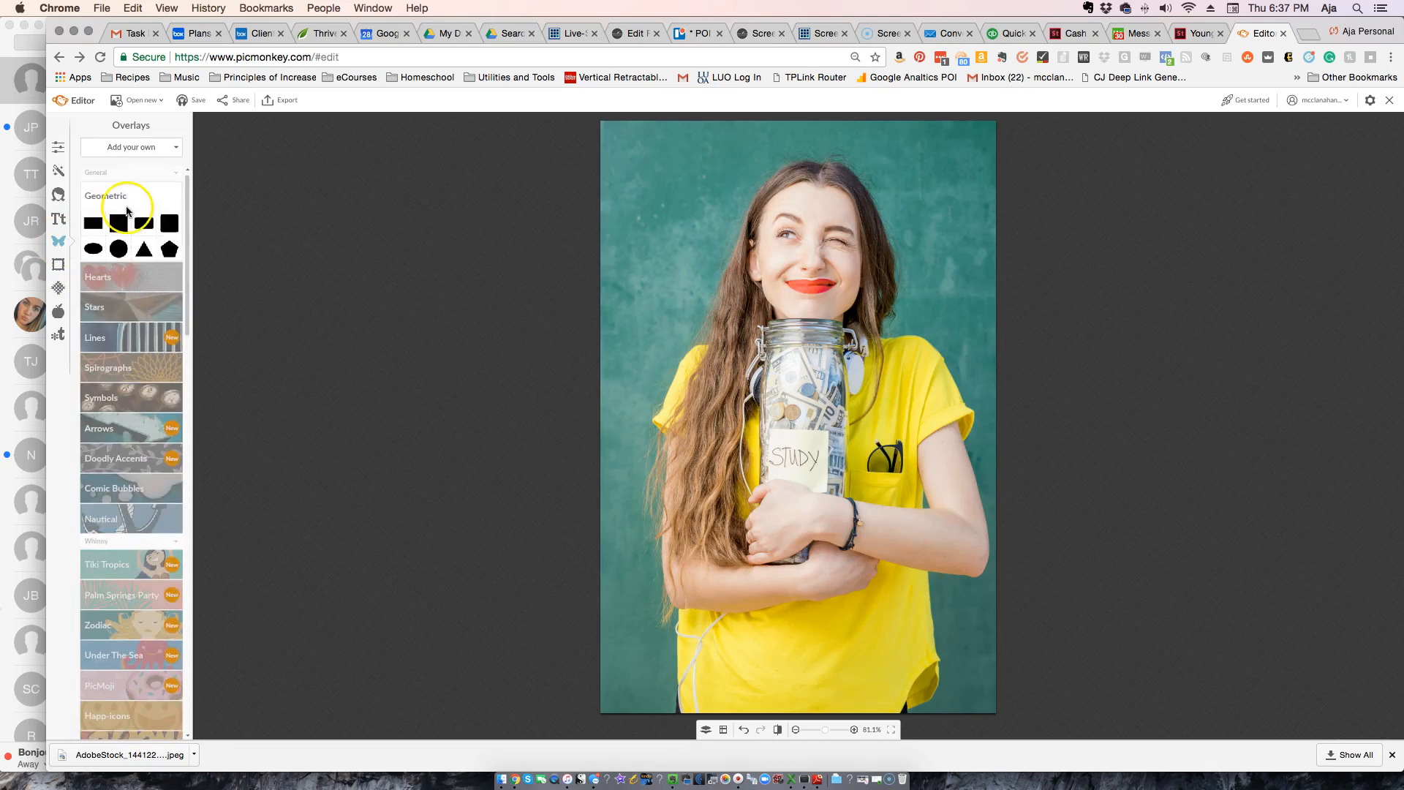
pyautogui.click(94, 224)
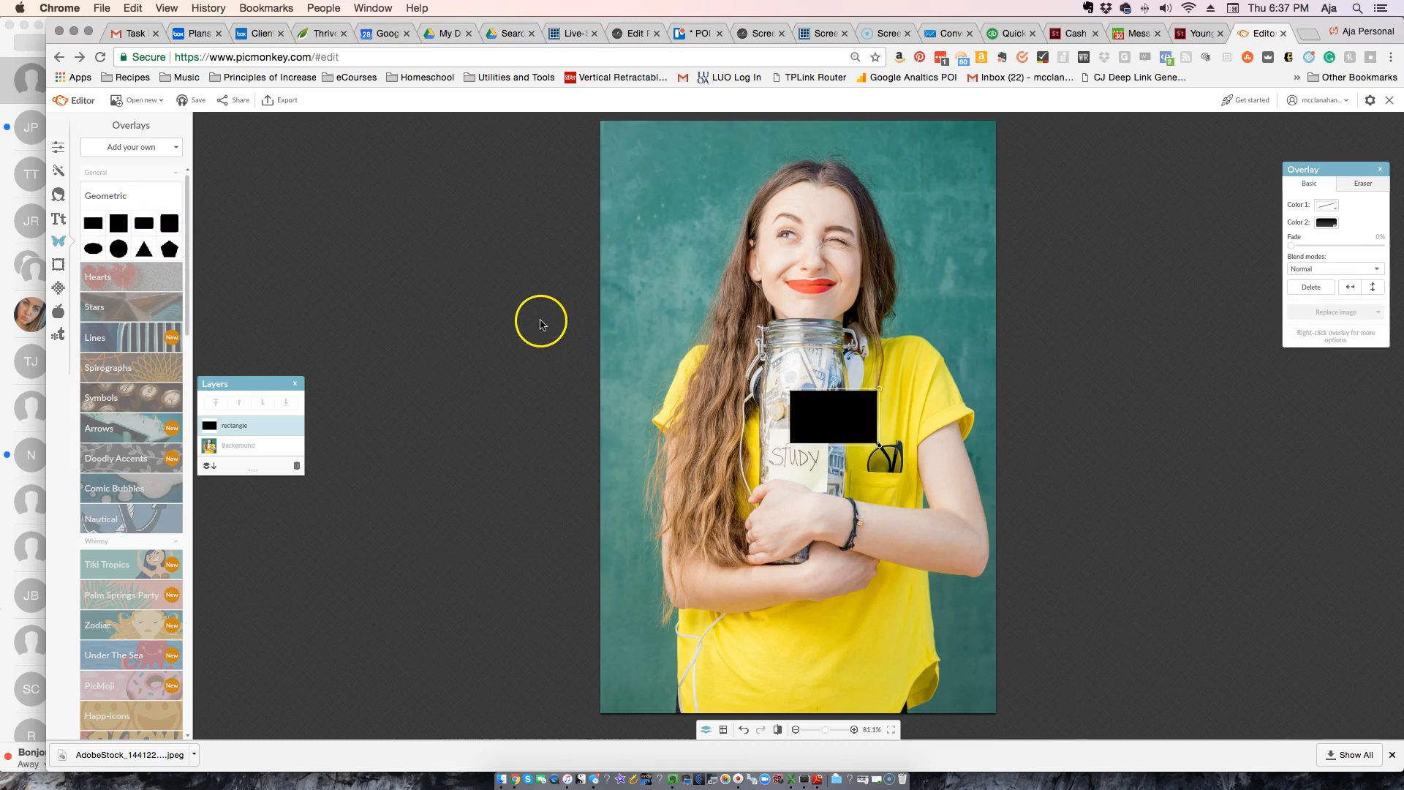
pyautogui.moveTo(837, 409); pyautogui.dragTo(648, 569)
pyautogui.moveTo(667, 627); pyautogui.dragTo(887, 693)
pyautogui.moveTo(887, 534); pyautogui.dragTo(896, 398)
pyautogui.moveTo(894, 693); pyautogui.dragTo(978, 712)
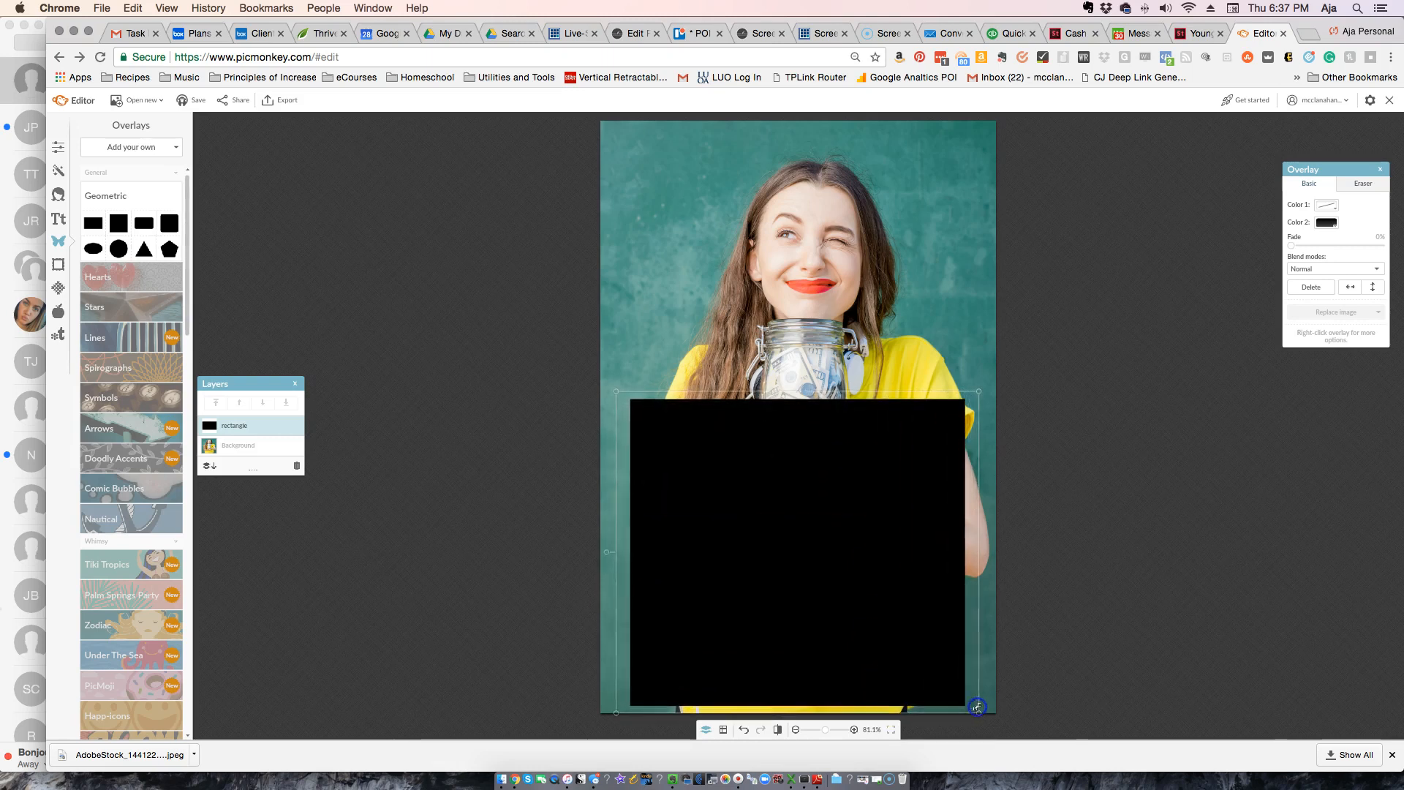
# - Trim the rectangle's width and height slightly and center it over the lower part of the photo
pyautogui.moveTo(905, 633); pyautogui.dragTo(909, 621)
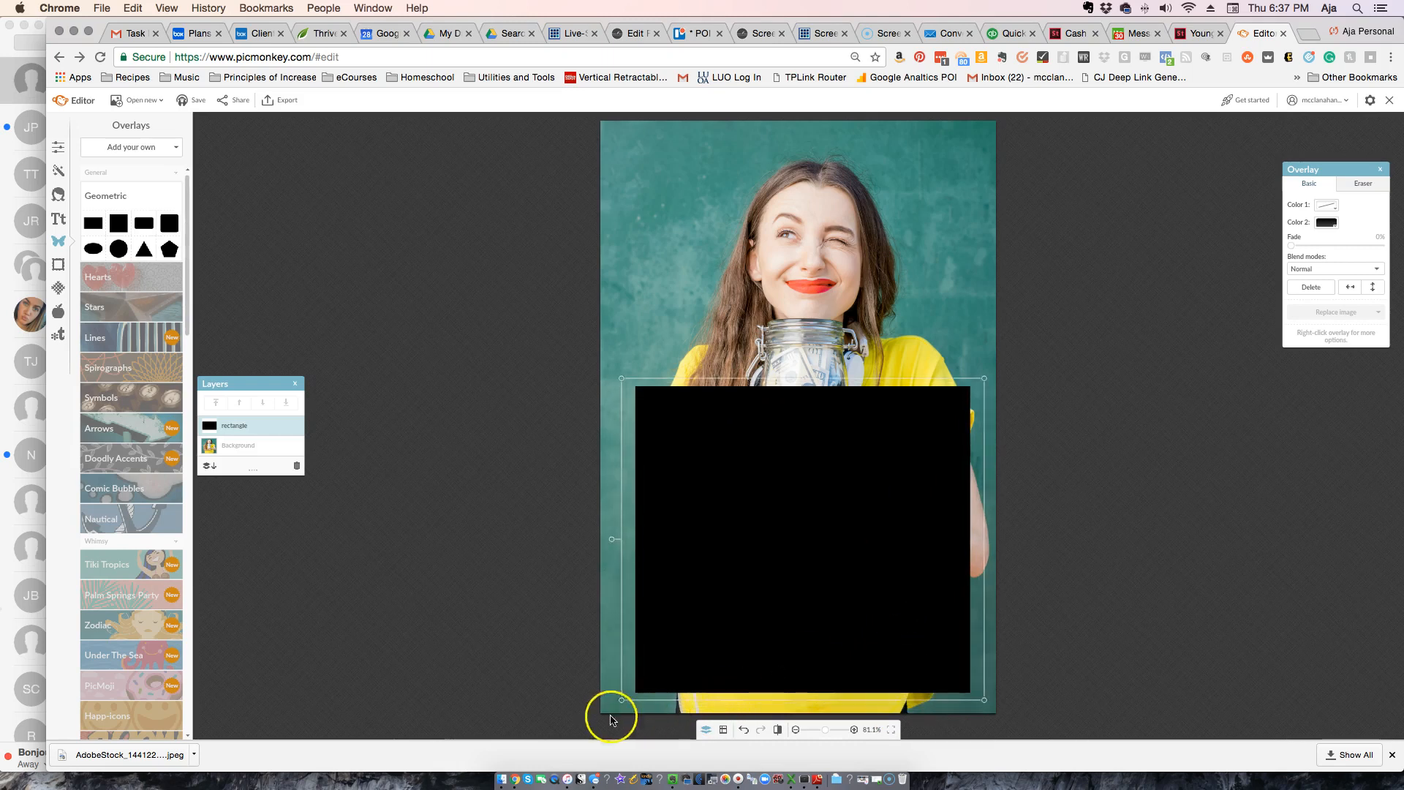
pyautogui.moveTo(623, 704); pyautogui.dragTo(637, 717)
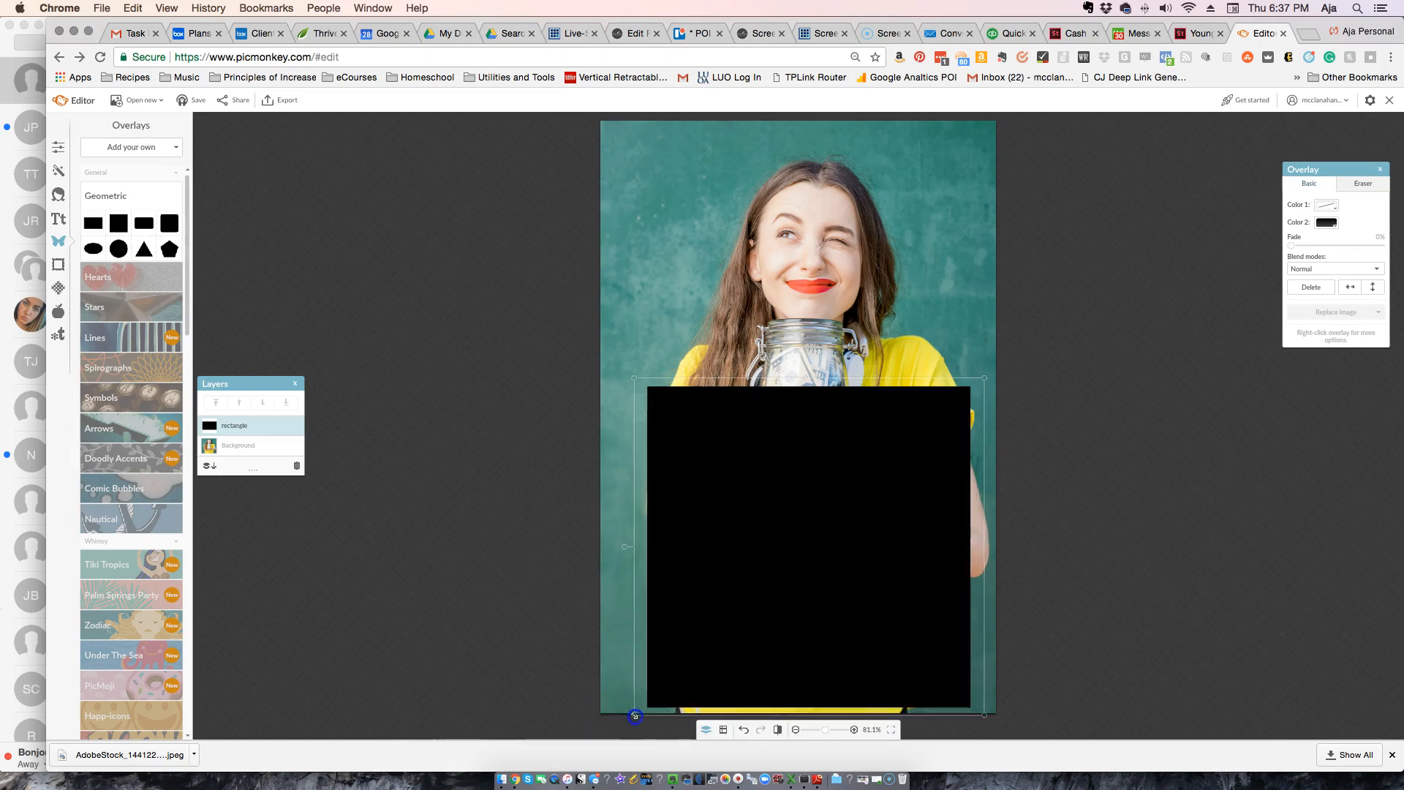
pyautogui.moveTo(825, 569); pyautogui.dragTo(821, 569)
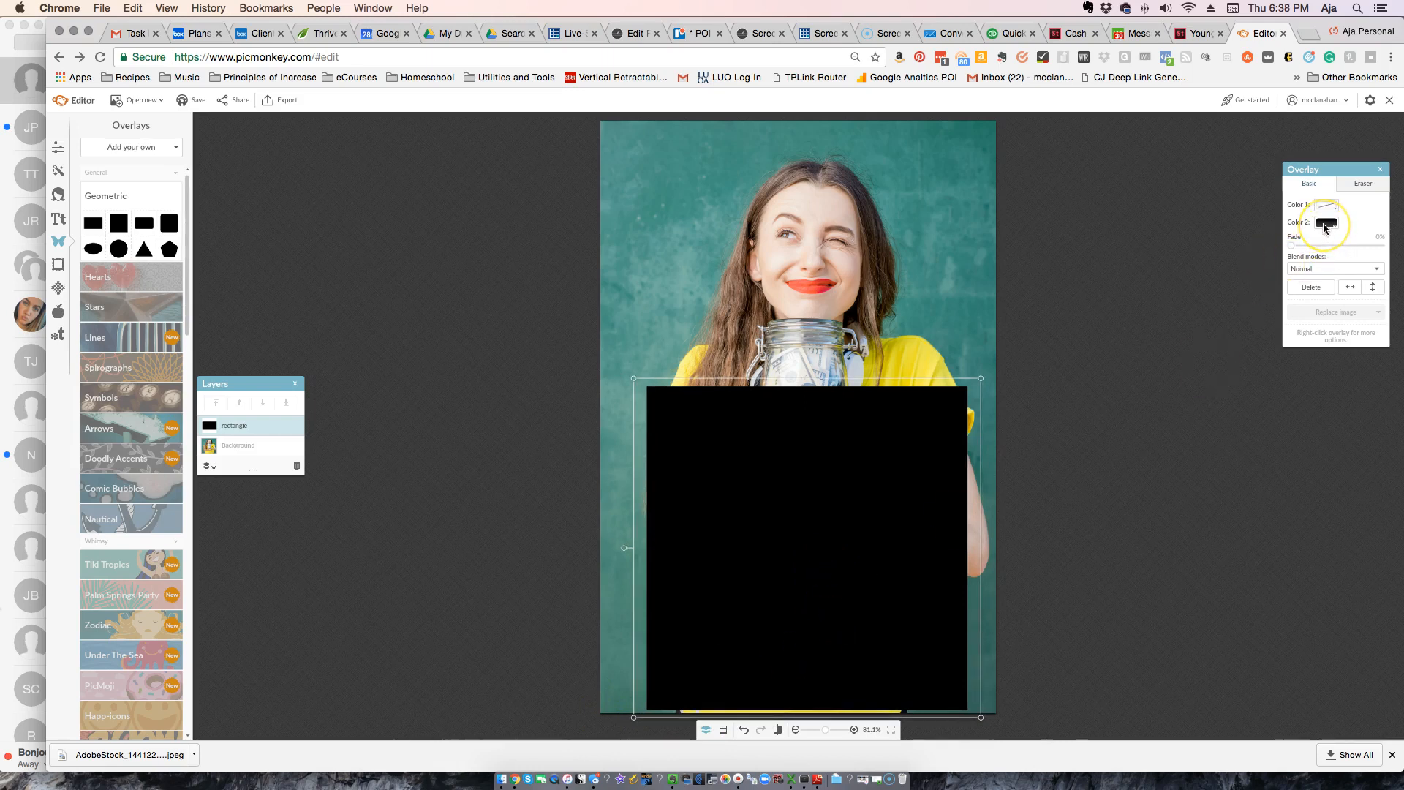
pyautogui.moveTo(821, 492); pyautogui.dragTo(822, 486)
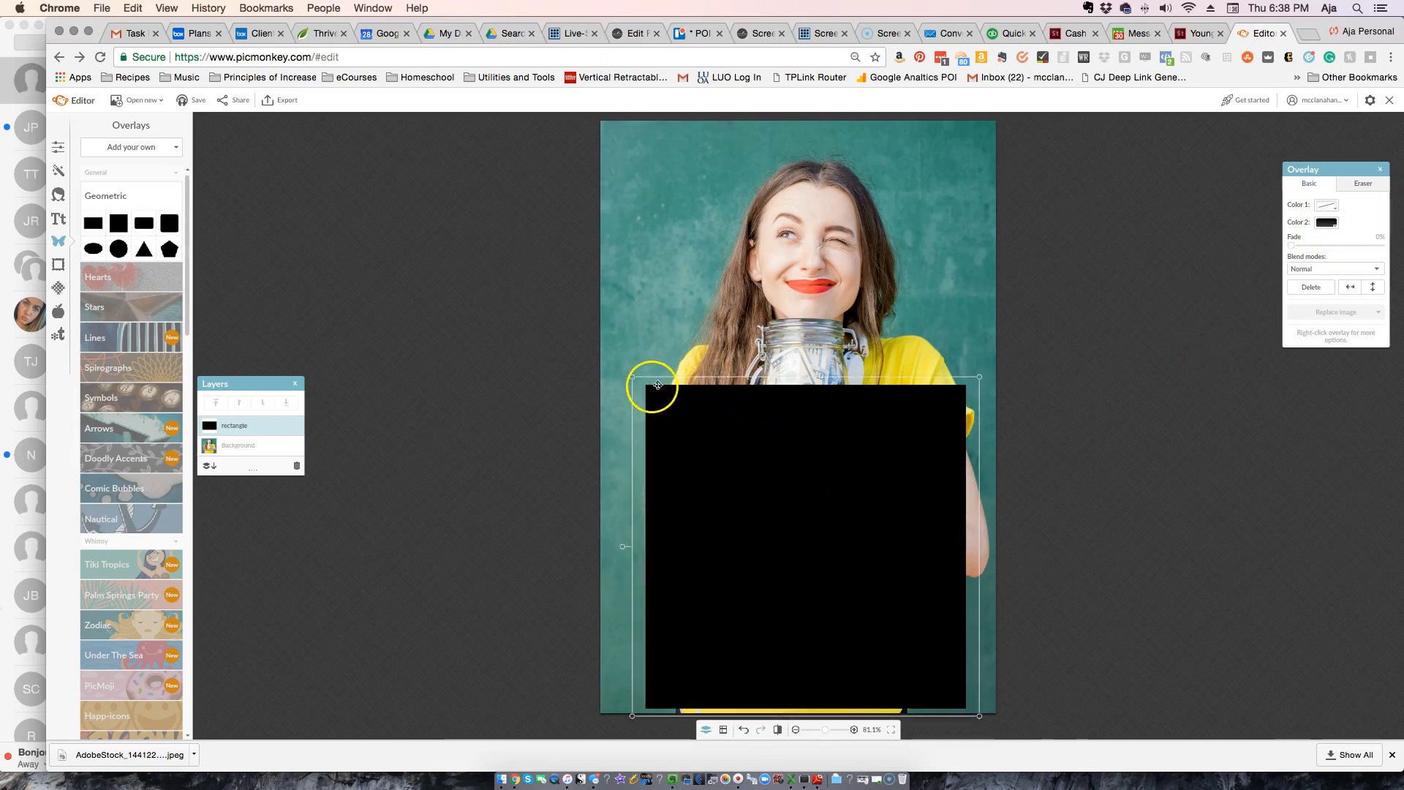
pyautogui.moveTo(633, 379); pyautogui.dragTo(647, 389)
pyautogui.moveTo(980, 388); pyautogui.dragTo(975, 390)
pyautogui.moveTo(899, 433); pyautogui.dragTo(891, 434)
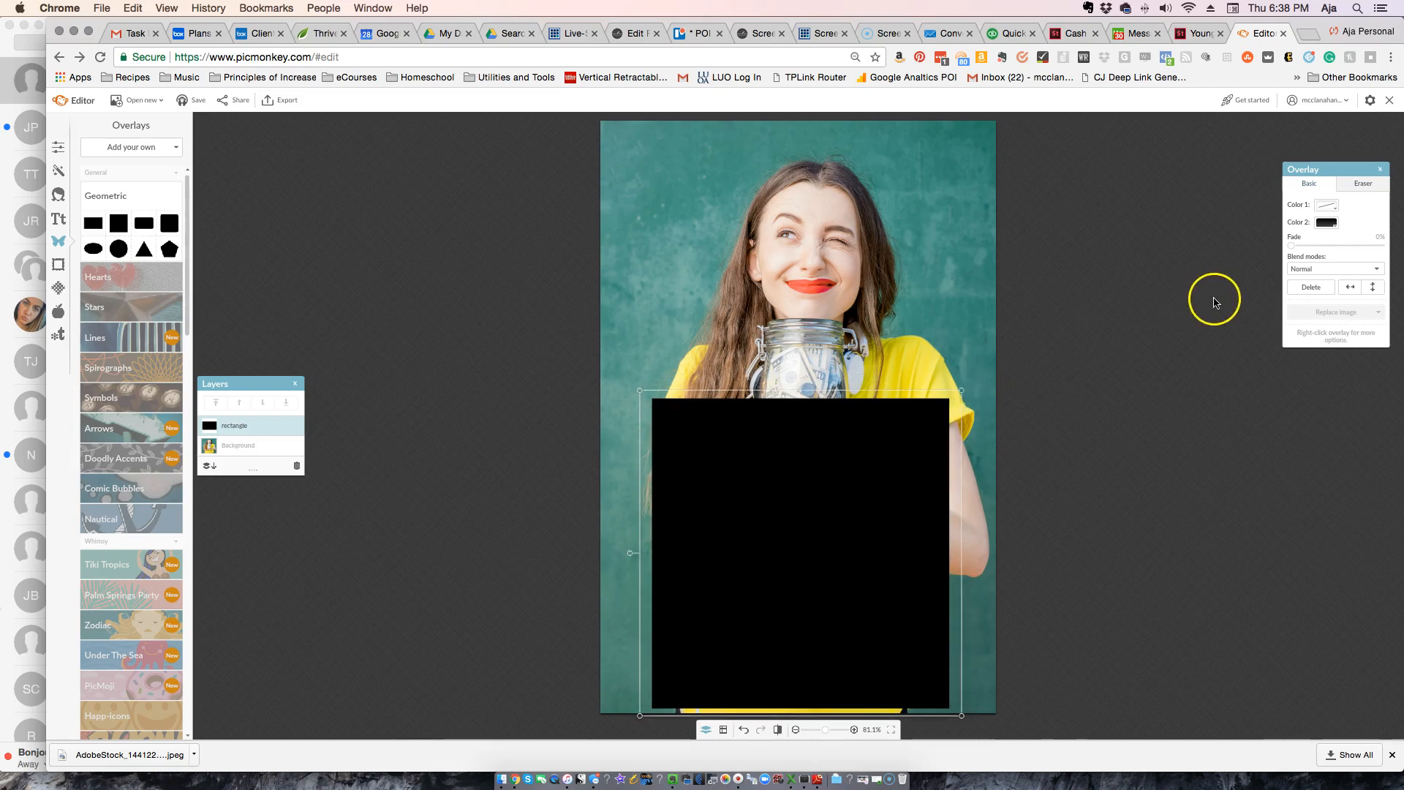
# - Set both the fill and the outline colors of the rectangle overlay to white
pyautogui.click(1325, 223)
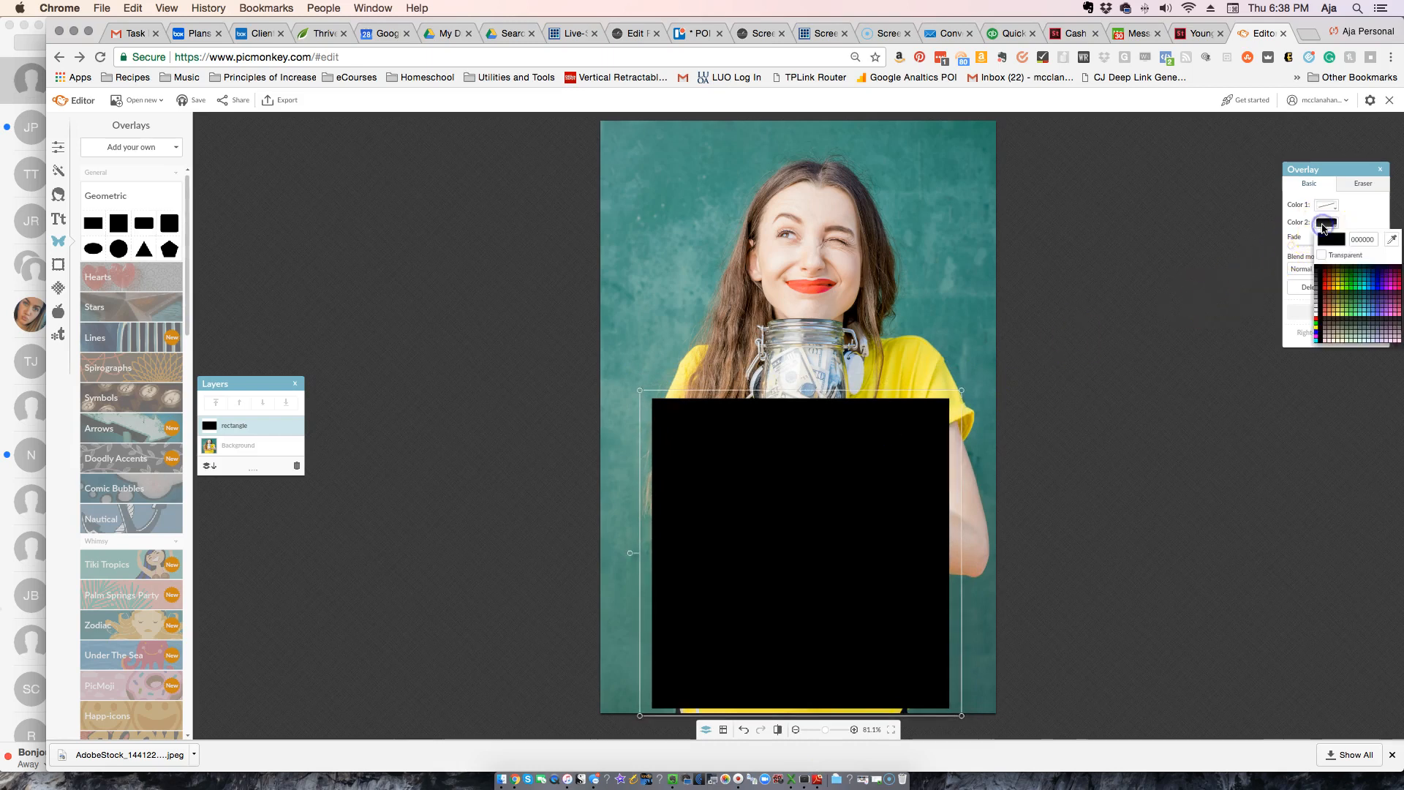
pyautogui.click(1316, 318)
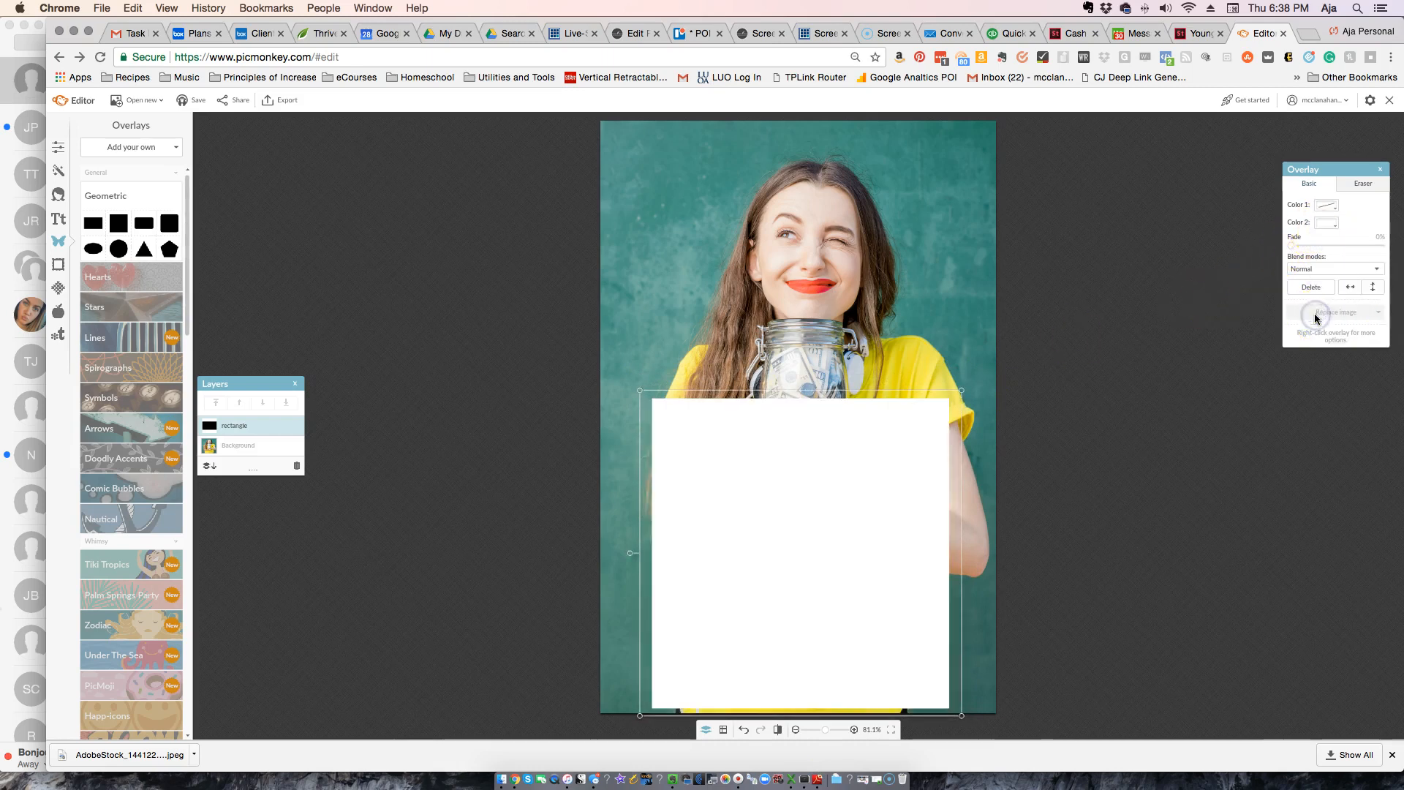
pyautogui.click(1325, 208)
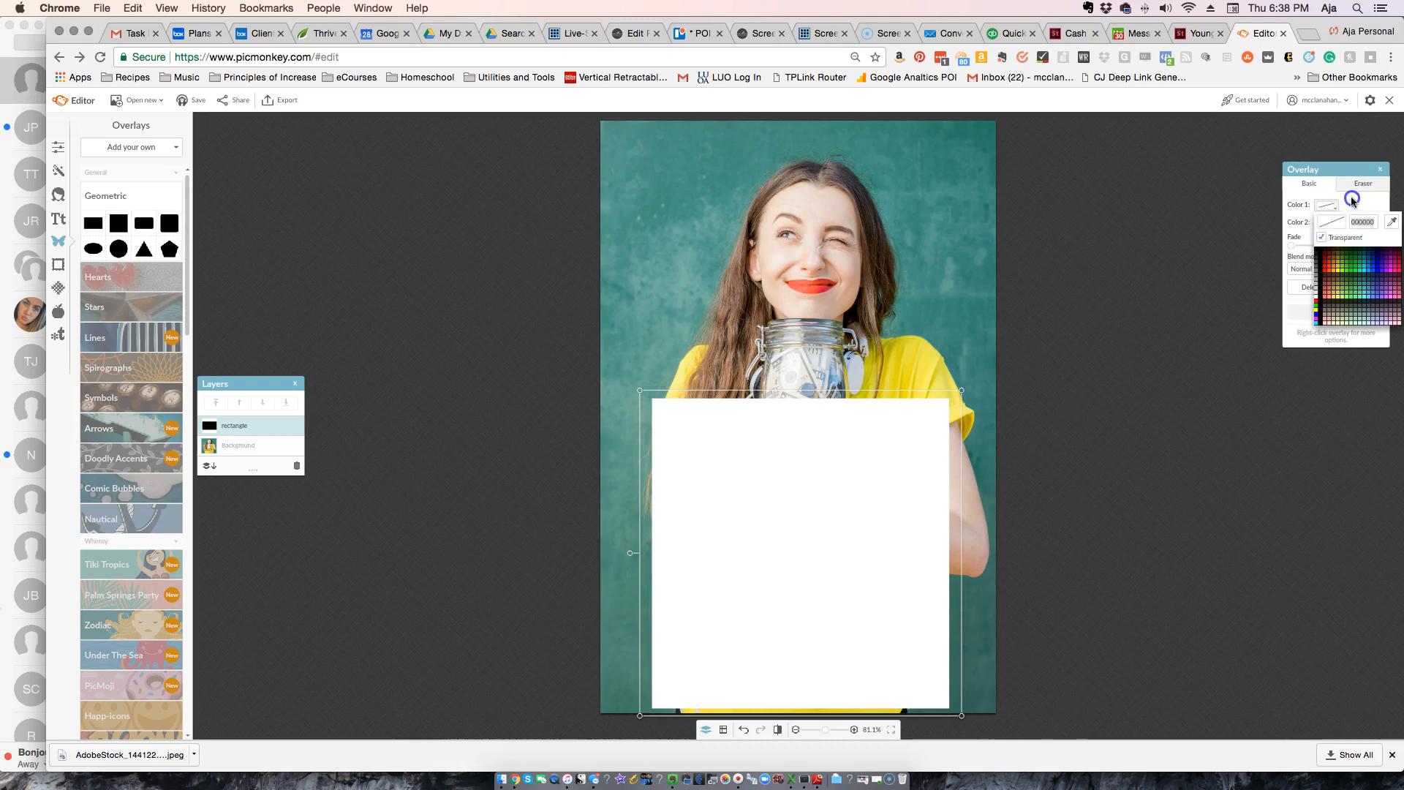
pyautogui.click(1351, 199)
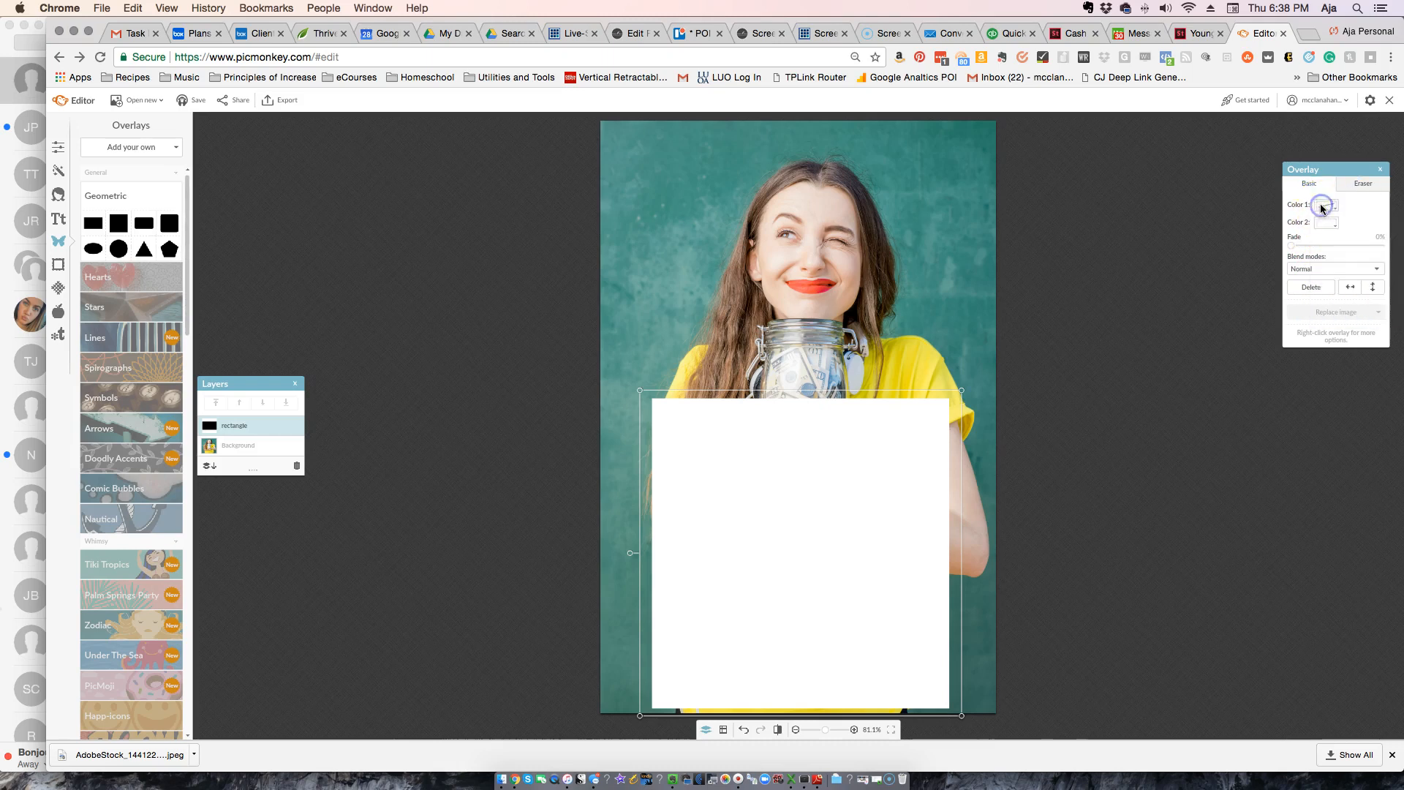
pyautogui.click(1322, 207)
pyautogui.click(1315, 296)
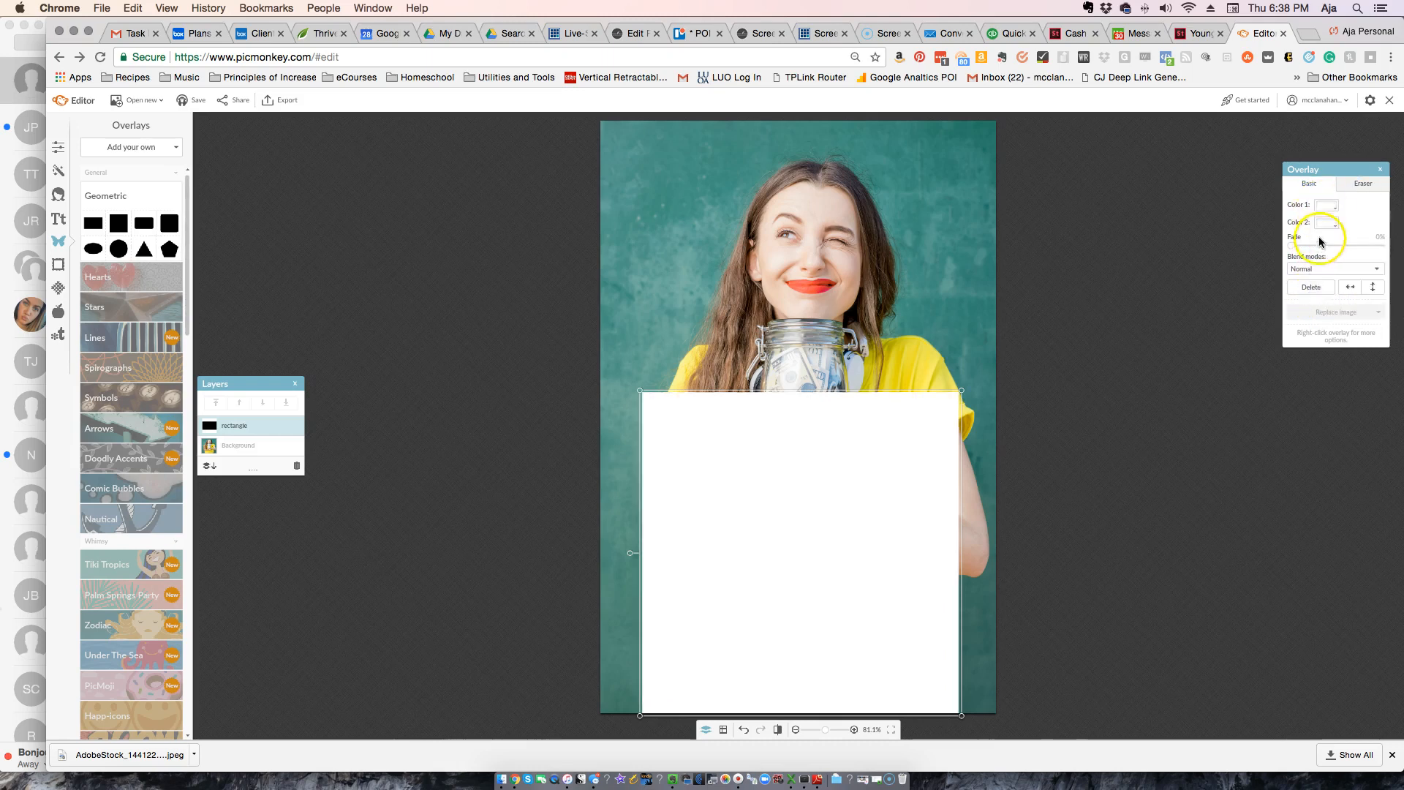
# - Make the rectangle's fill transparent so only its white outline remains, keeping it over the lower part of the photo
pyautogui.click(1322, 224)
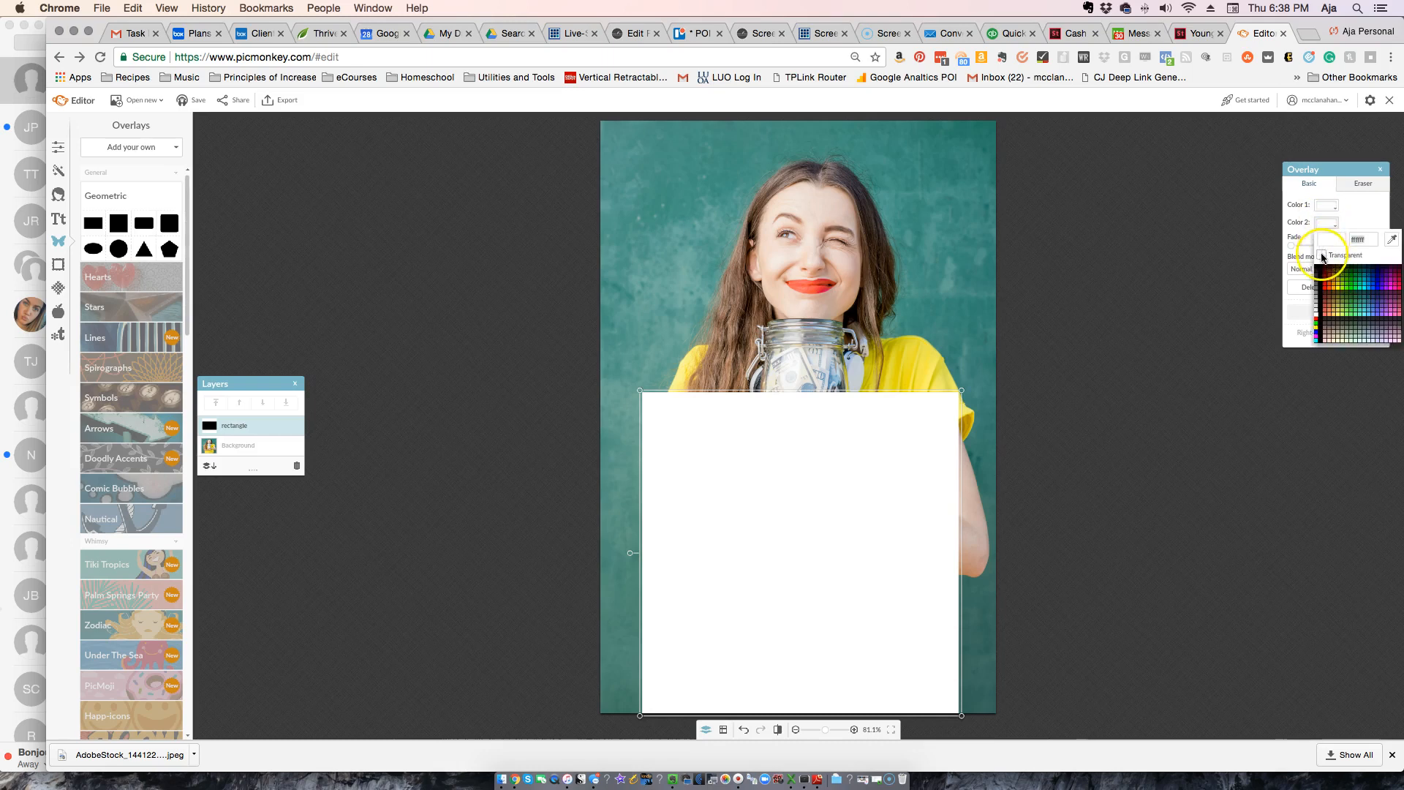
pyautogui.click(1323, 254)
pyautogui.moveTo(819, 496); pyautogui.dragTo(818, 488)
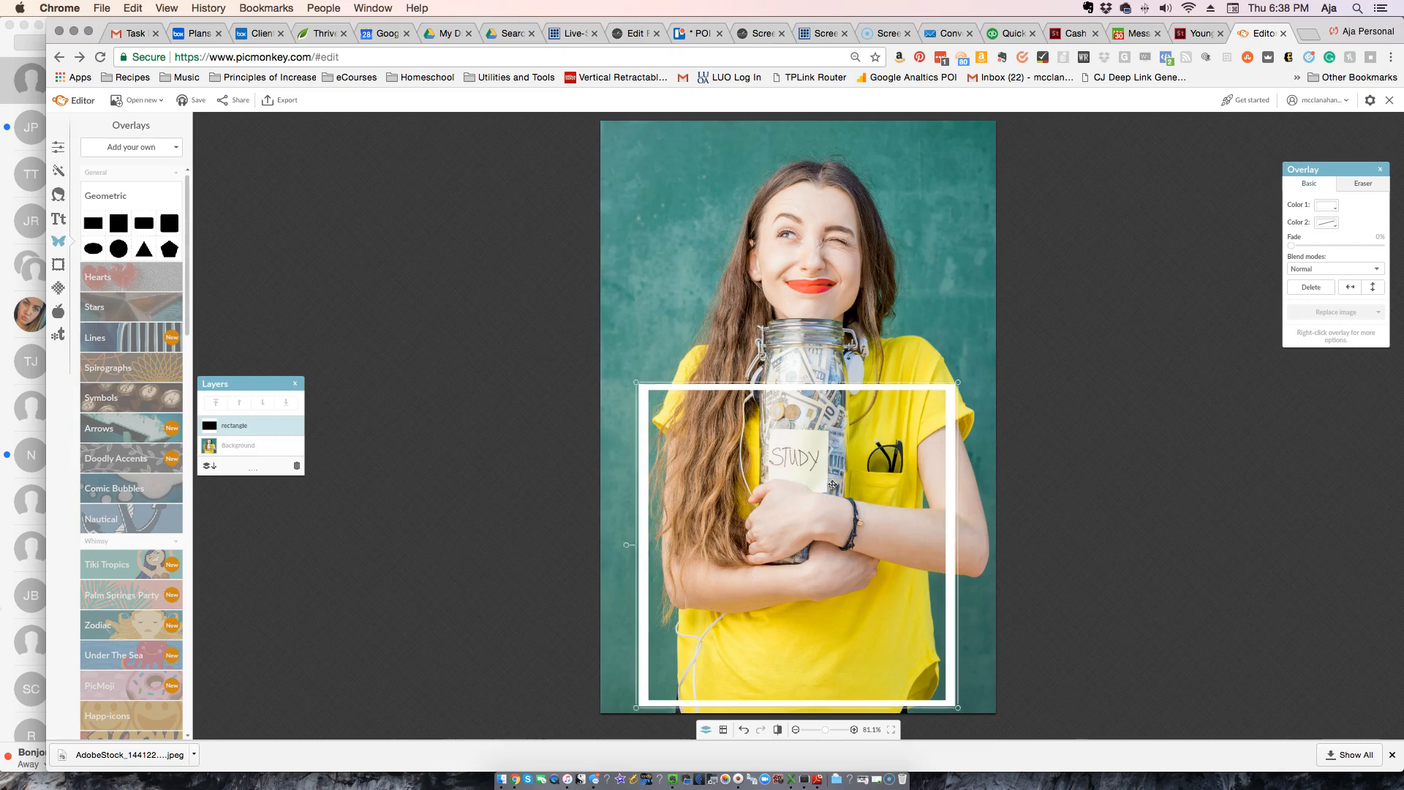
pyautogui.moveTo(878, 441); pyautogui.dragTo(878, 440)
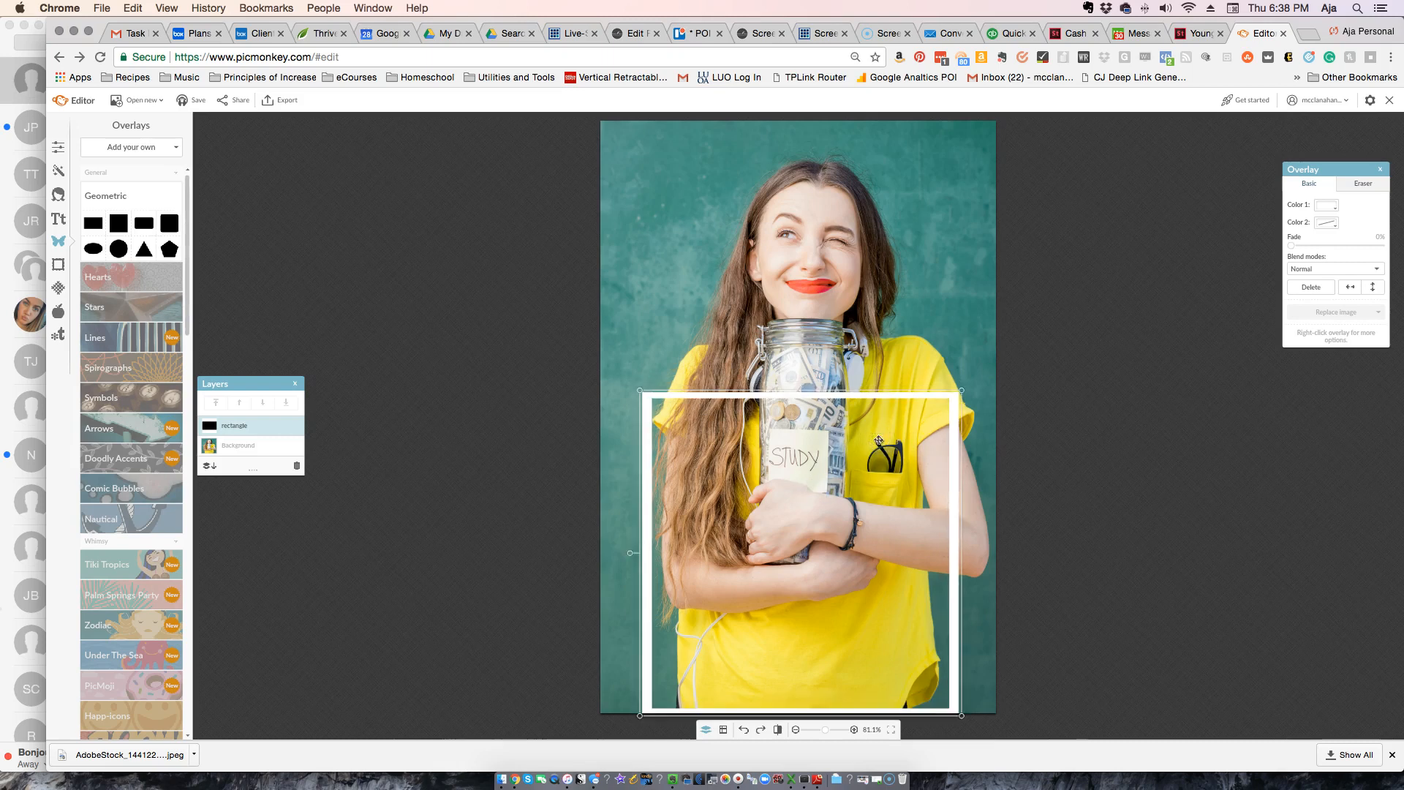
# - Duplicate the white outlined rectangle and shrink the copy so it nests inside the original frame
pyautogui.rightClick(821, 454)
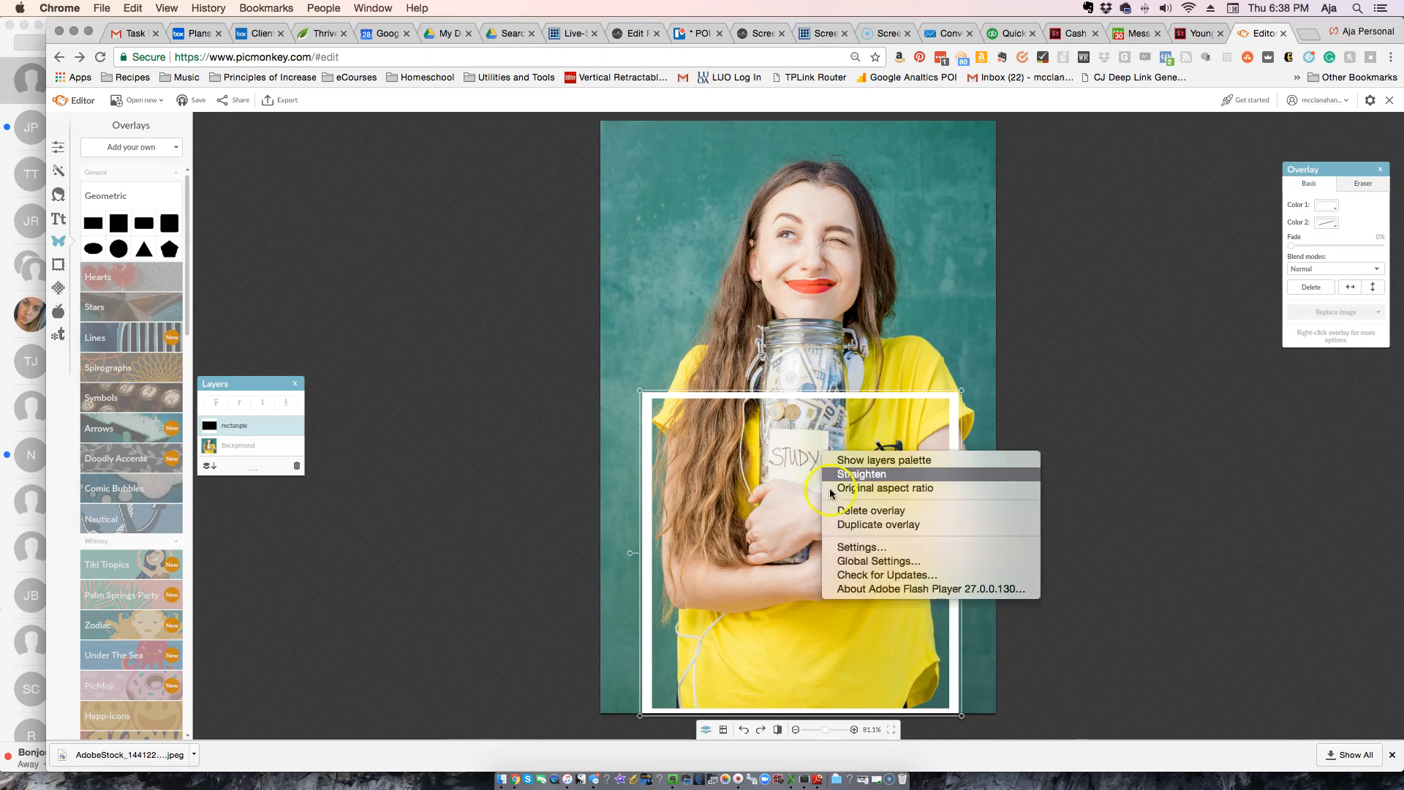
pyautogui.click(835, 524)
pyautogui.moveTo(835, 526)
pyautogui.mouseDown()
pyautogui.moveTo(818, 403)
pyautogui.moveTo(823, 518)
pyautogui.mouseUp()
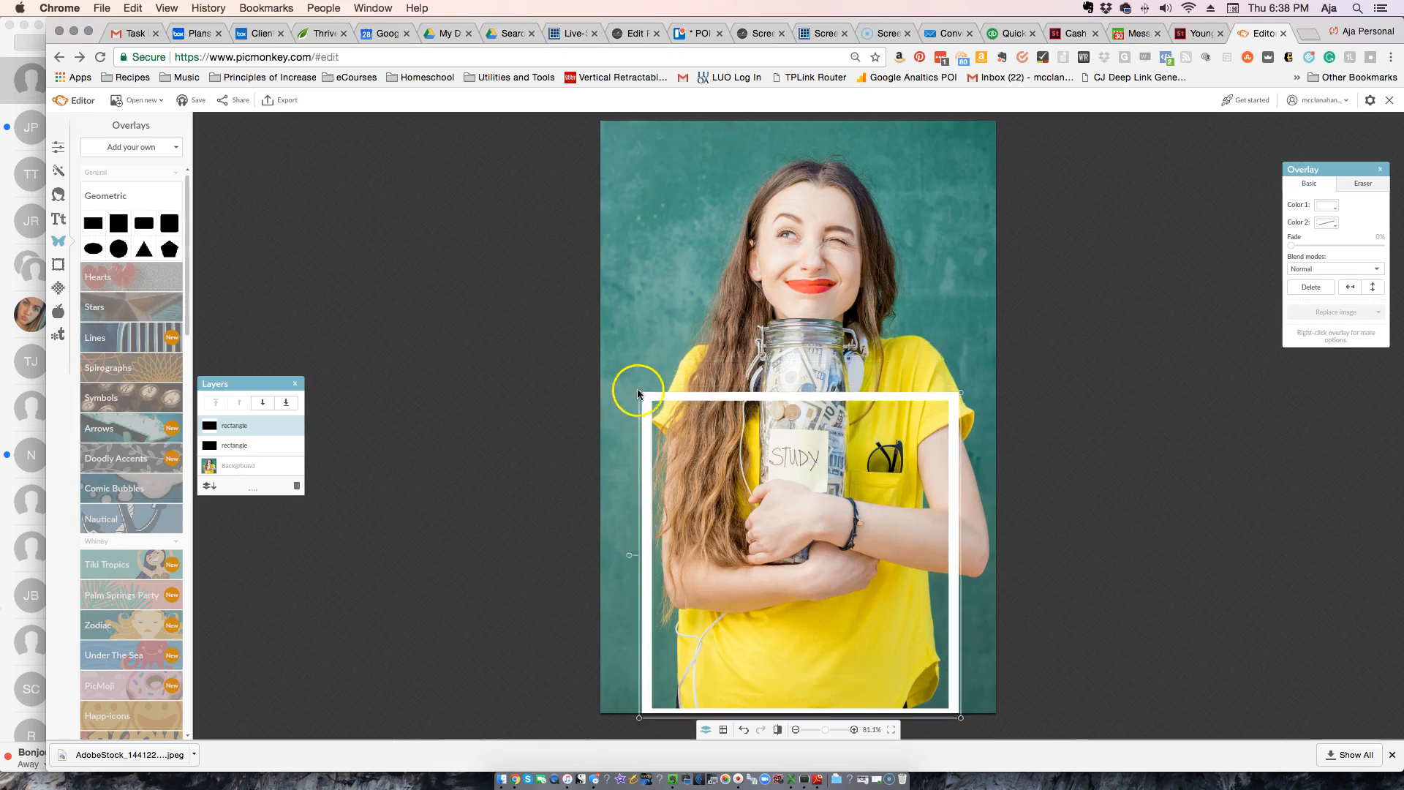
pyautogui.moveTo(640, 394); pyautogui.dragTo(663, 411)
pyautogui.moveTo(955, 713); pyautogui.dragTo(946, 709)
pyautogui.moveTo(731, 652); pyautogui.dragTo(728, 646)
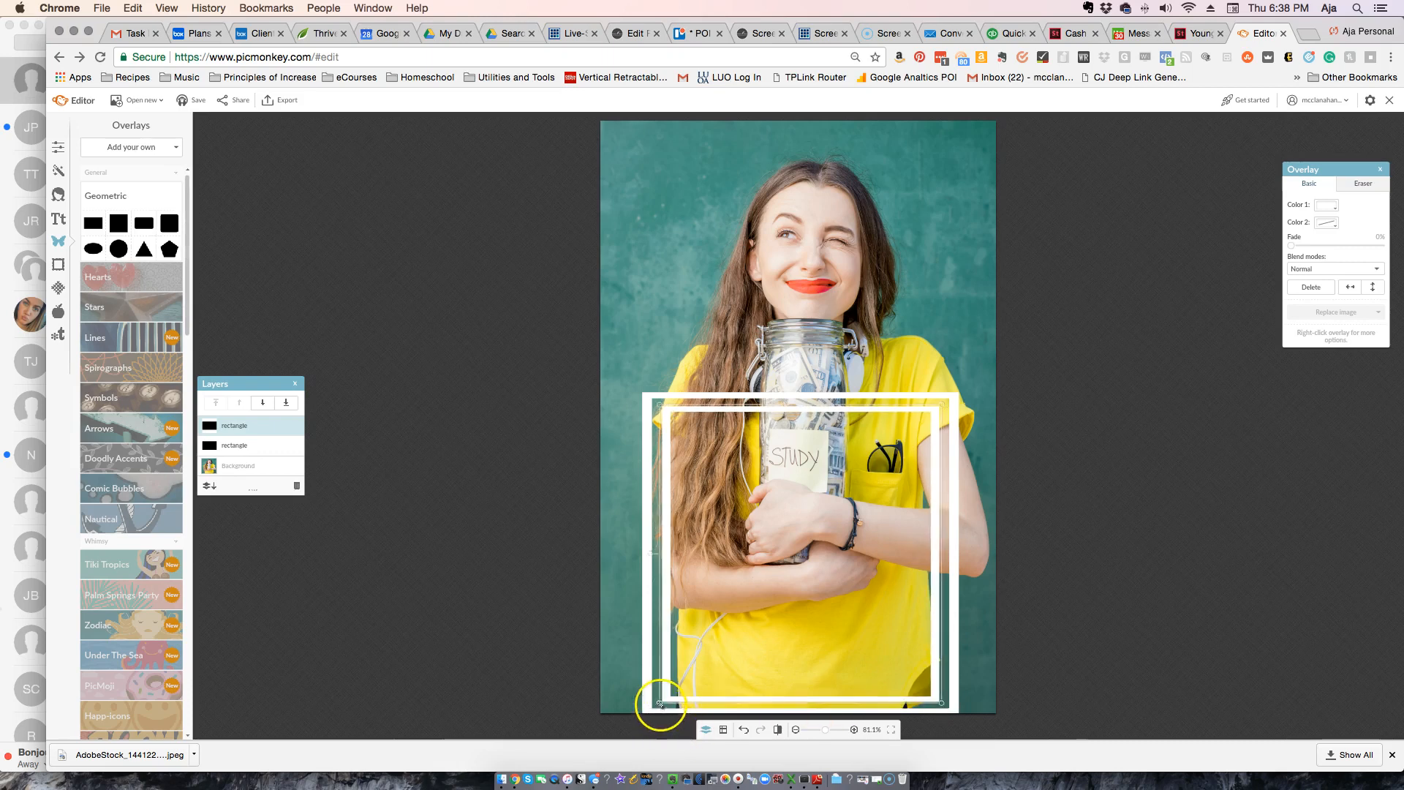
# - Move the inner frame out of the way, shift the outer frame up and enlarge it slightly
pyautogui.click(648, 457)
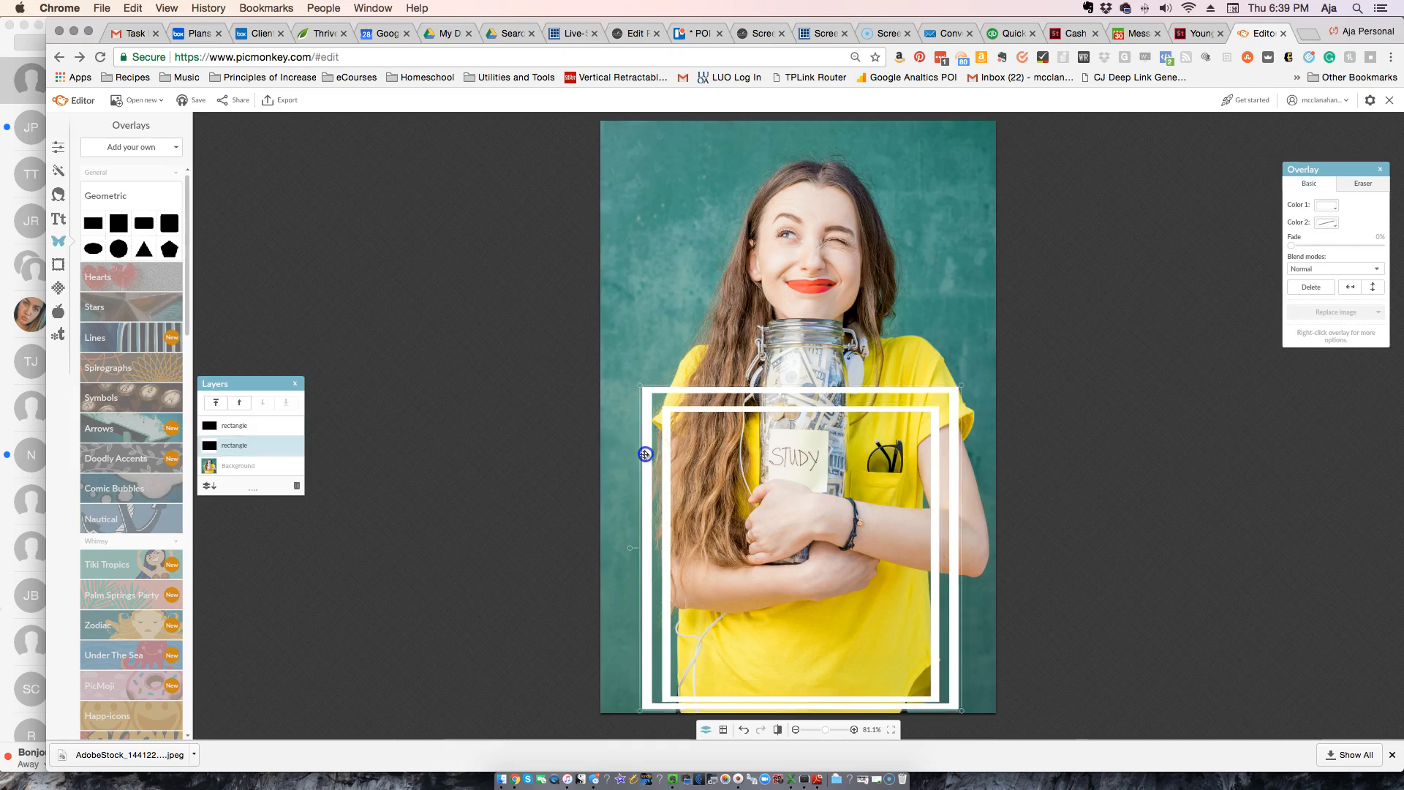
pyautogui.moveTo(720, 459); pyautogui.dragTo(853, 464)
pyautogui.moveTo(702, 490); pyautogui.dragTo(716, 581)
pyautogui.moveTo(854, 413); pyautogui.dragTo(718, 390)
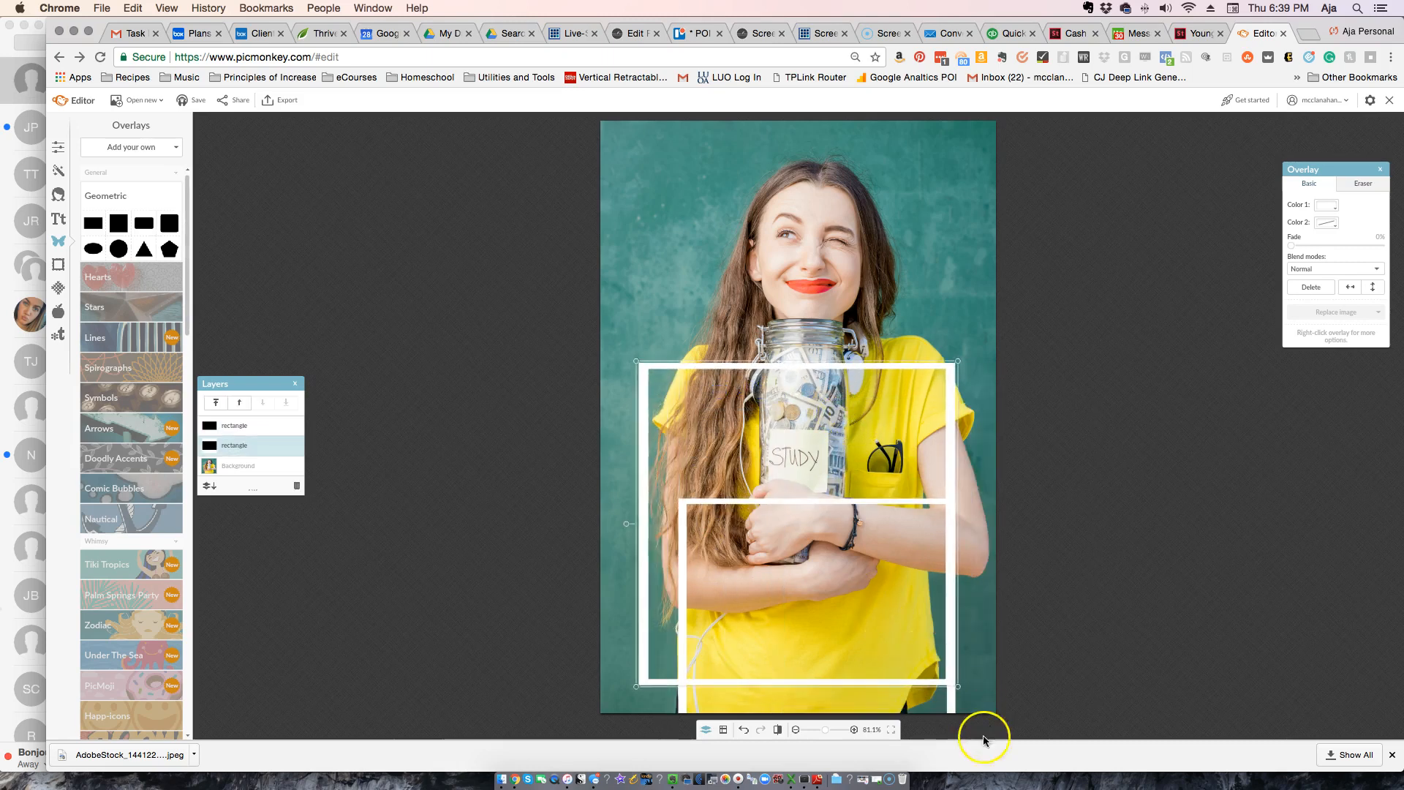
pyautogui.moveTo(957, 687); pyautogui.dragTo(967, 710)
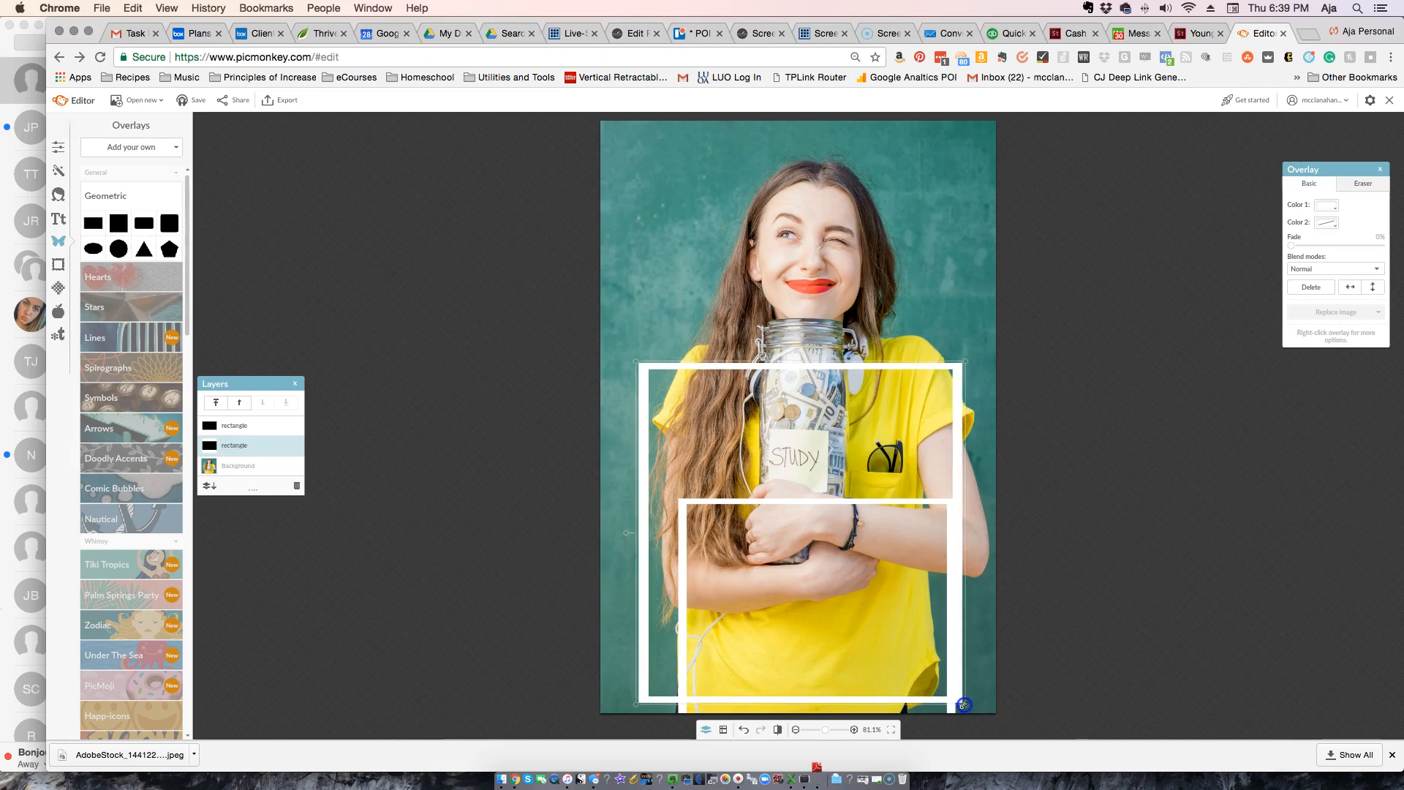
# - Move the smaller frame back inside the outer one and enlarge it to leave a narrow gap on all sides
pyautogui.click(680, 710)
pyautogui.moveTo(689, 685); pyautogui.dragTo(671, 567)
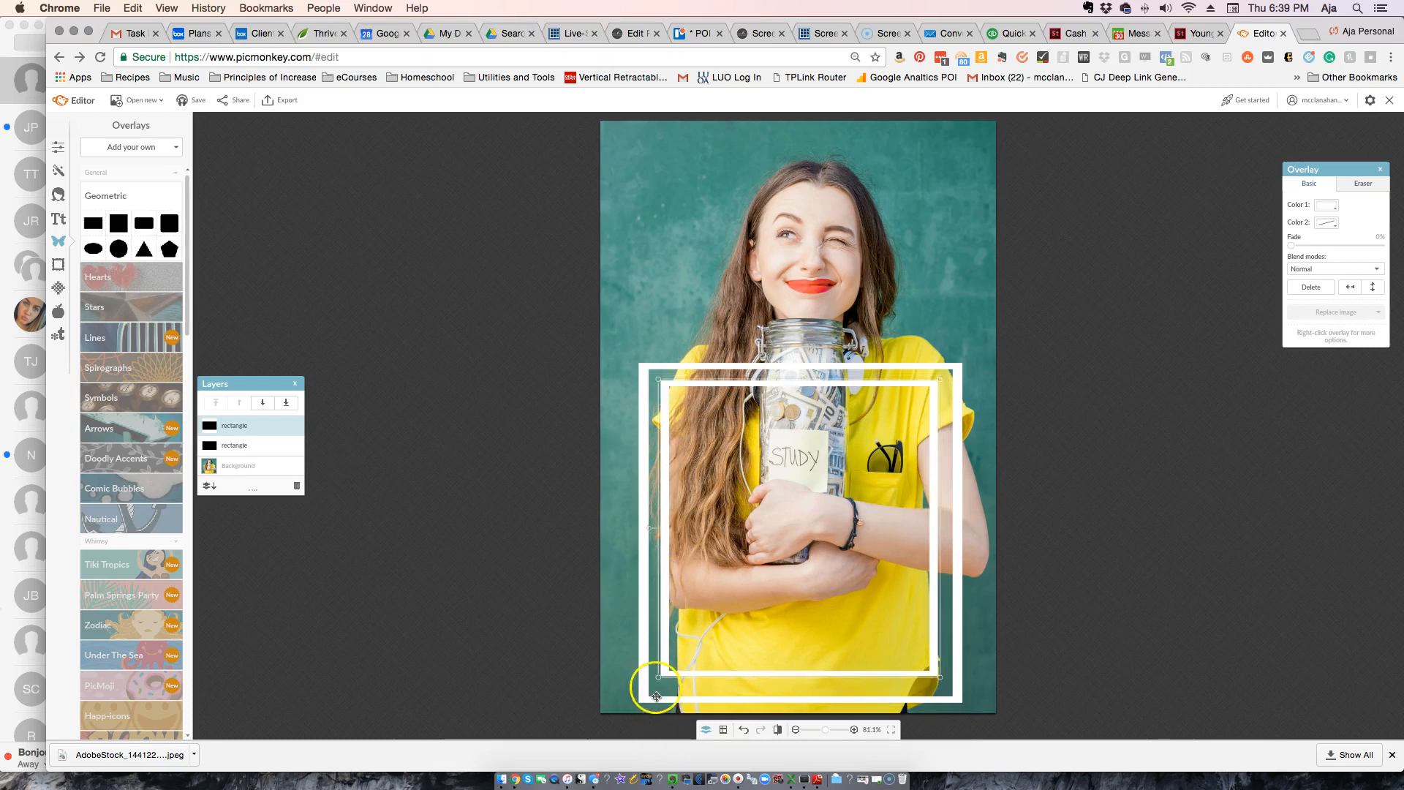
pyautogui.moveTo(660, 679); pyautogui.dragTo(655, 691)
pyautogui.moveTo(942, 692); pyautogui.dragTo(948, 694)
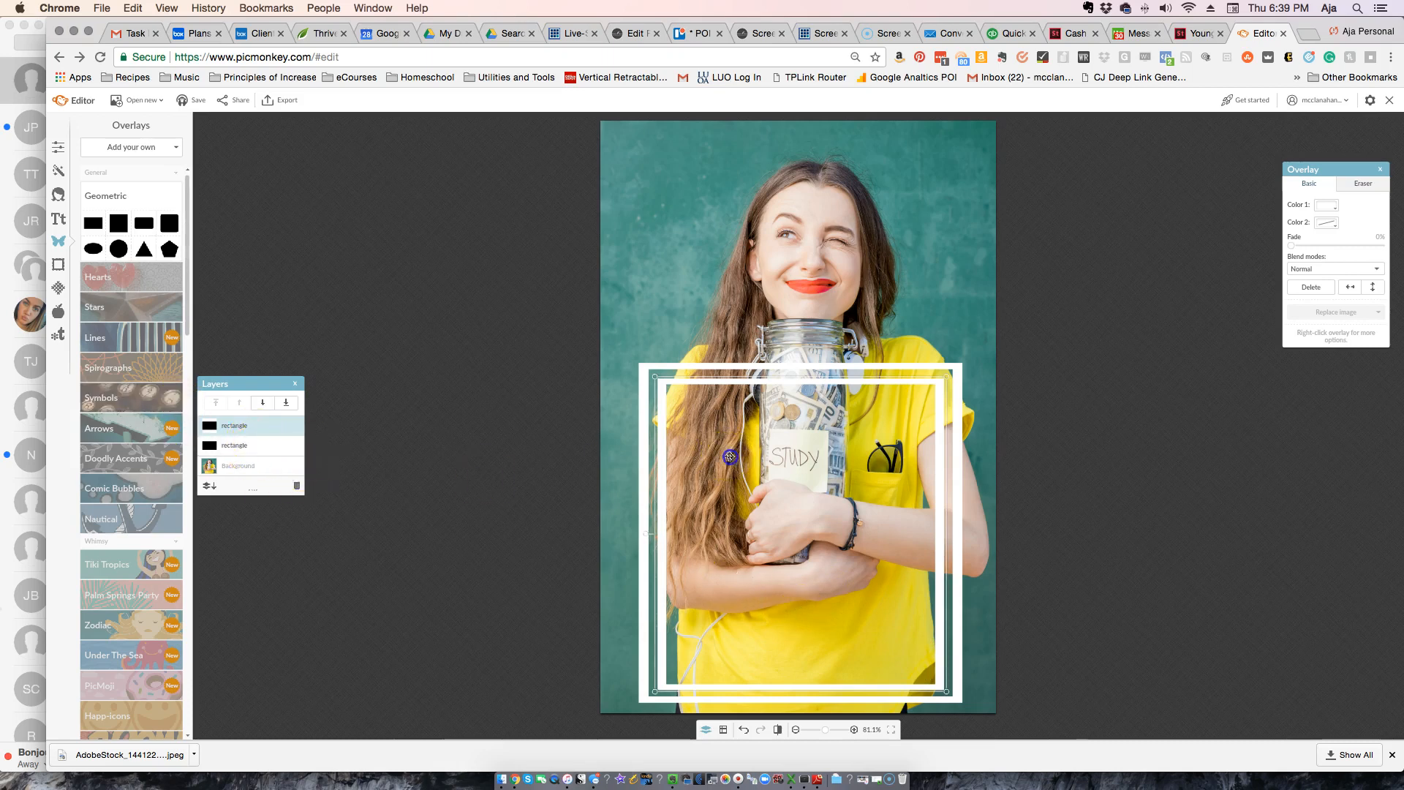
# - Give the inner rectangle a white fill and fade it slightly so the photo shows through
pyautogui.click(1321, 226)
pyautogui.click(1321, 254)
pyautogui.click(893, 486)
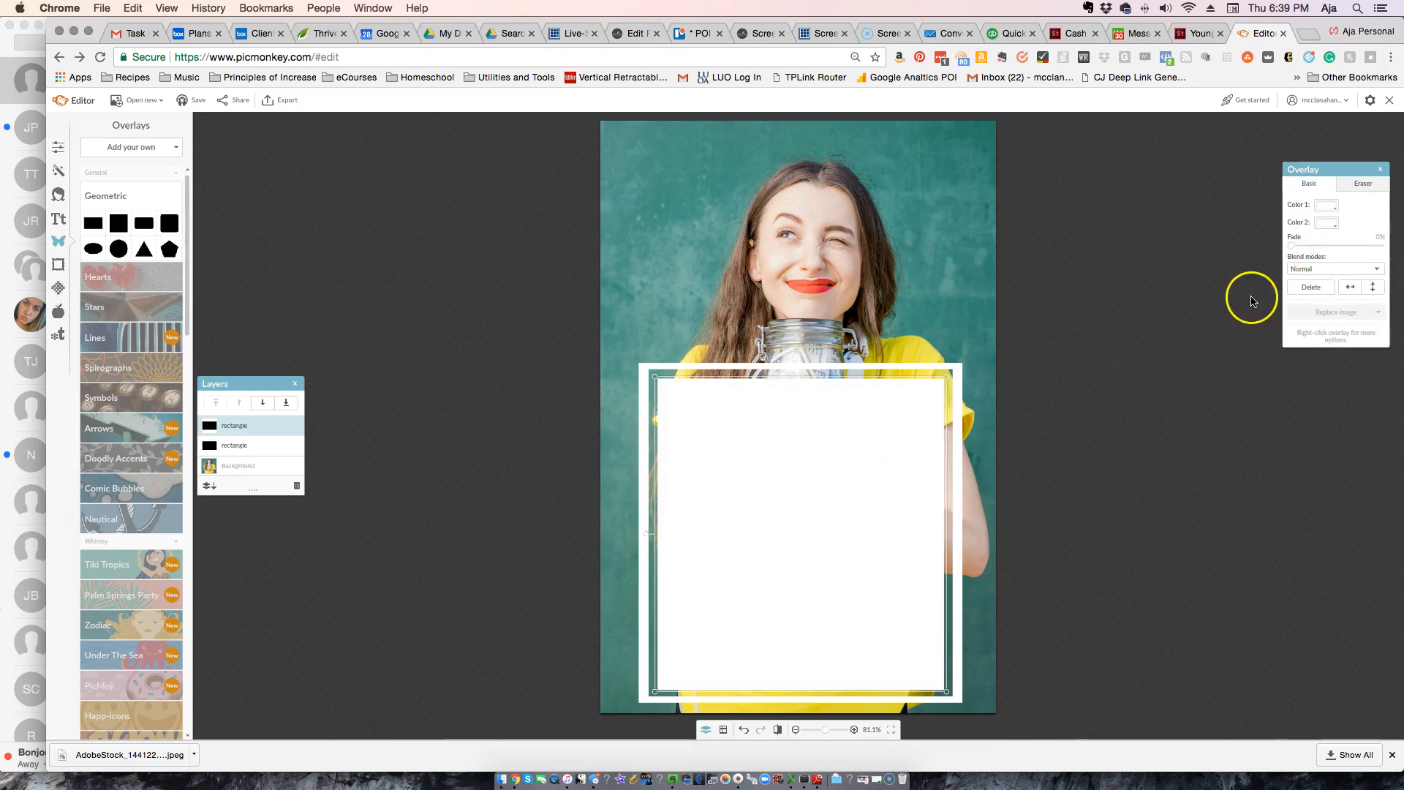
pyautogui.moveTo(1290, 245); pyautogui.dragTo(1303, 248)
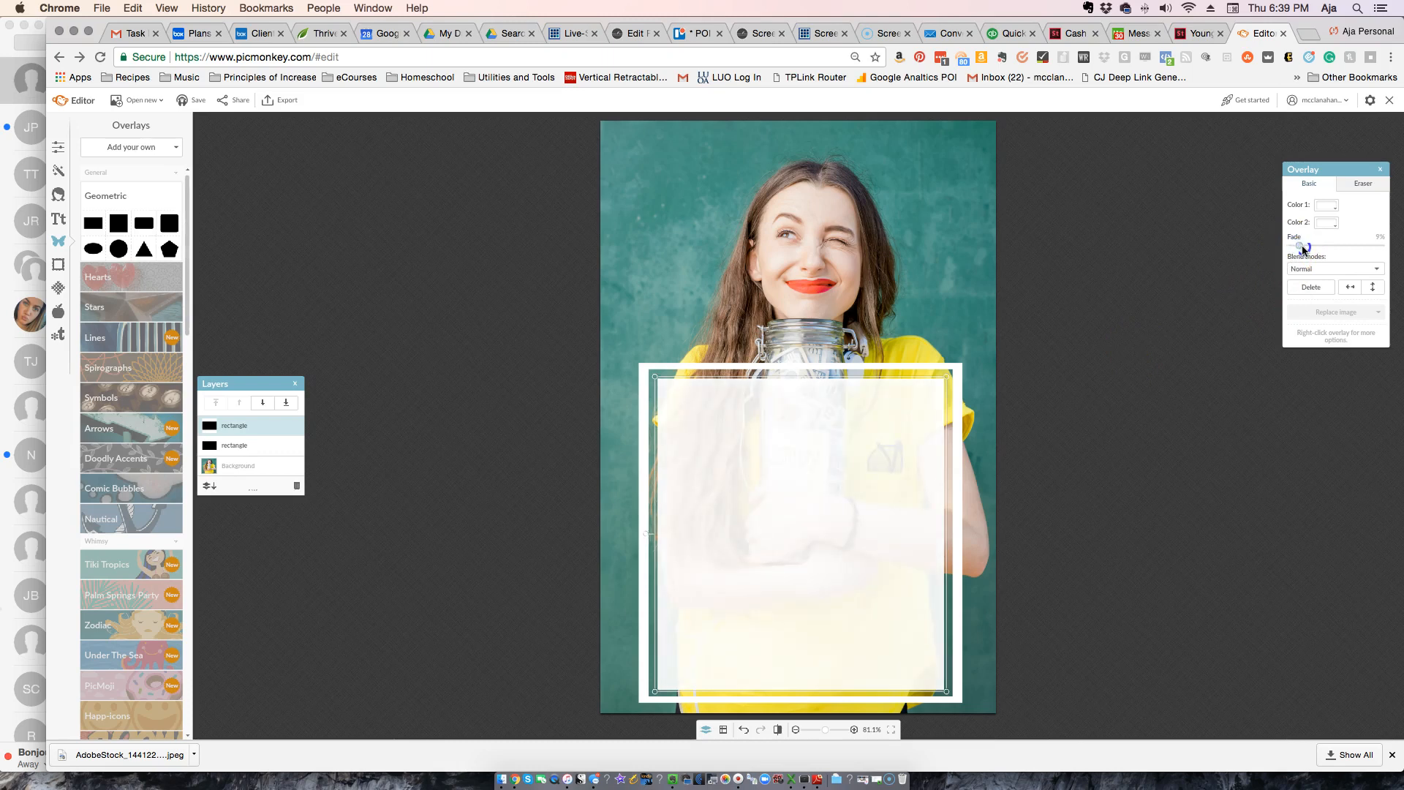
pyautogui.click(1144, 398)
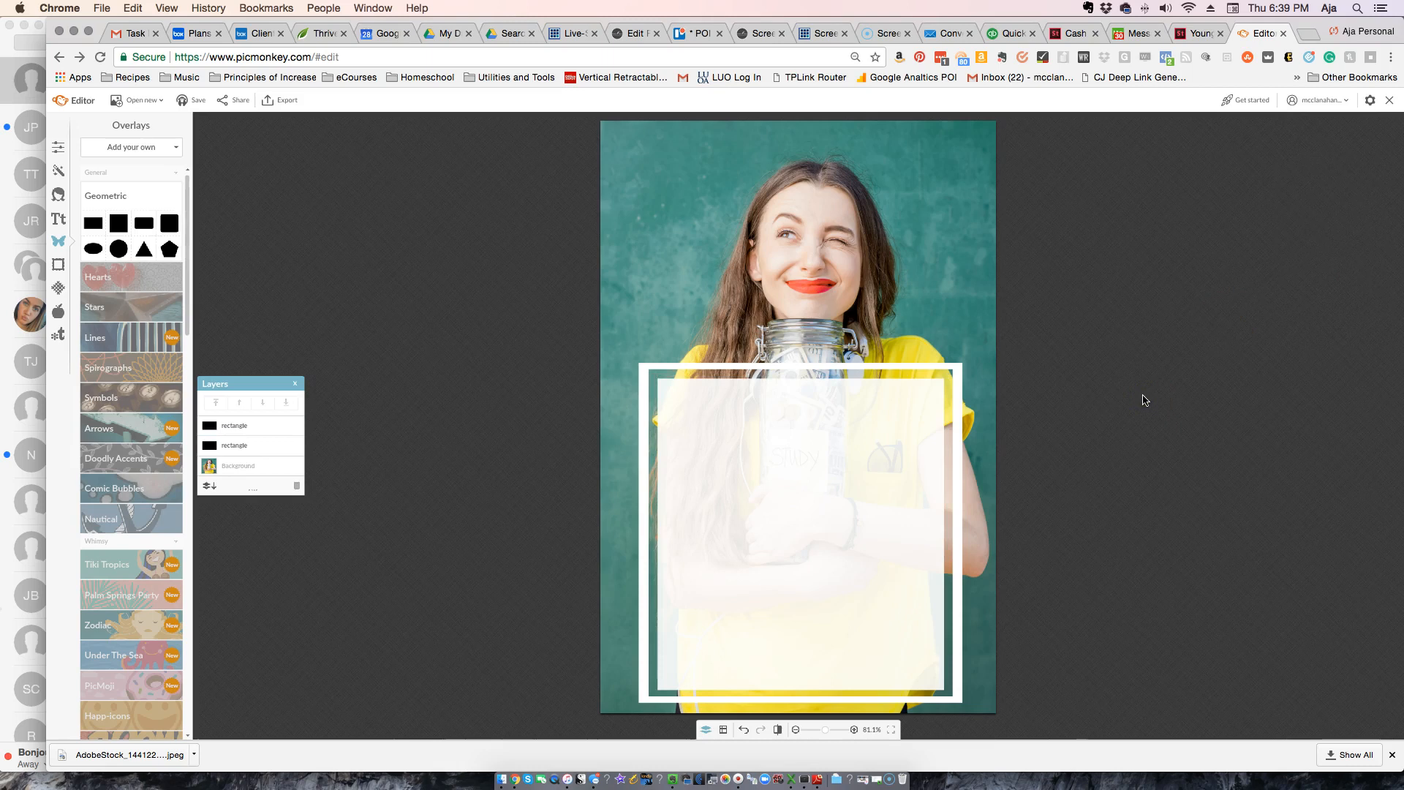
# - Check the post title in WordPress, and add the text "How to Make" in Futura Medium near the top of the white panel
pyautogui.click(633, 37)
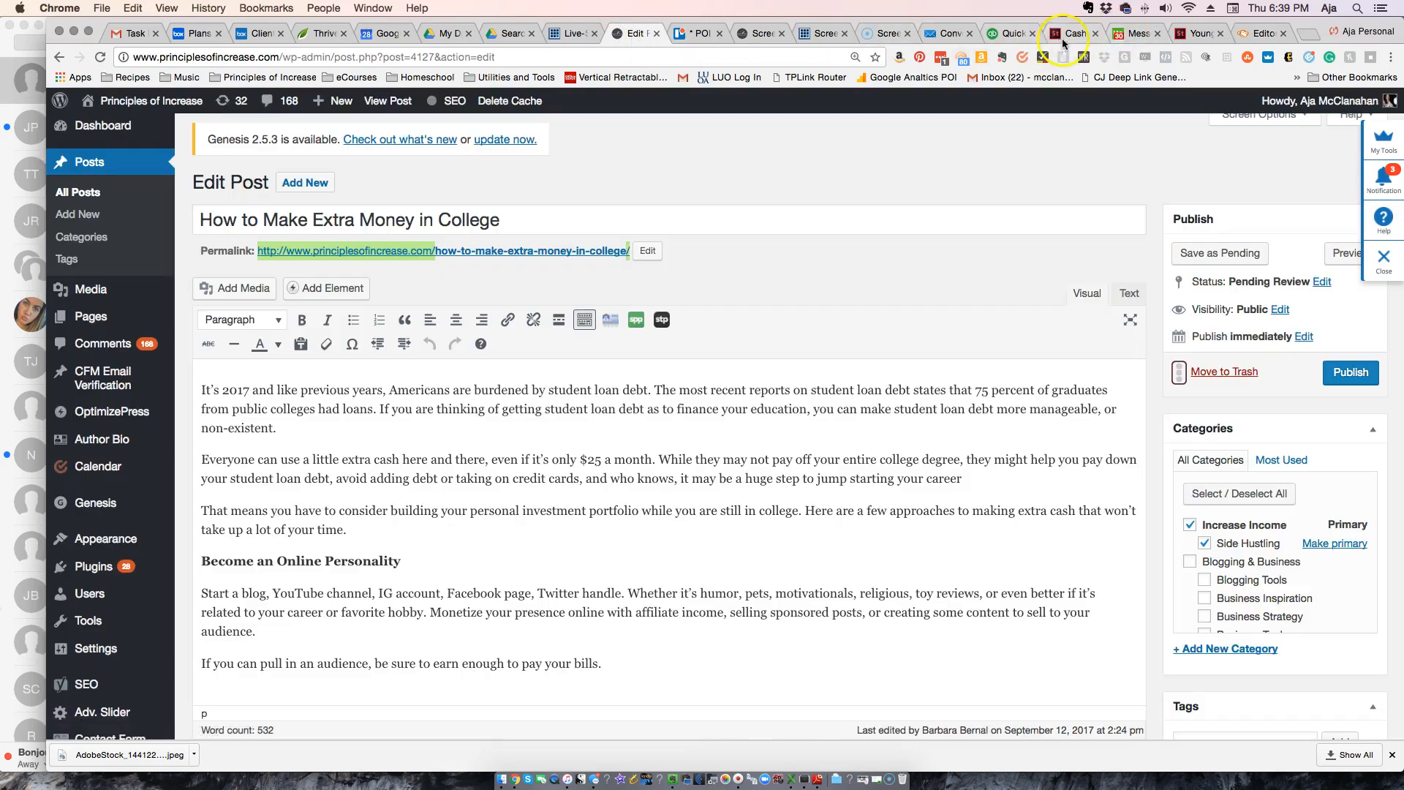
pyautogui.click(1251, 33)
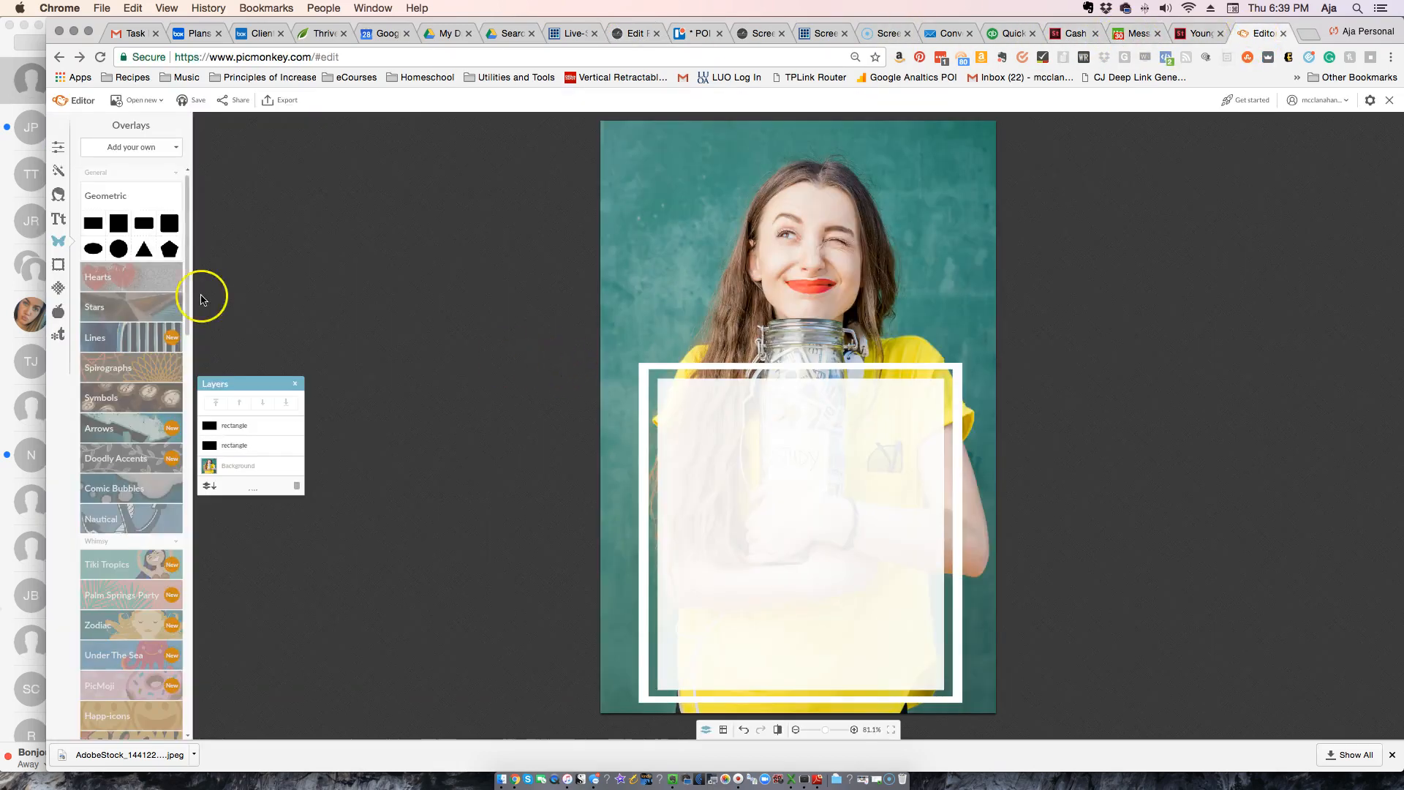
pyautogui.click(56, 220)
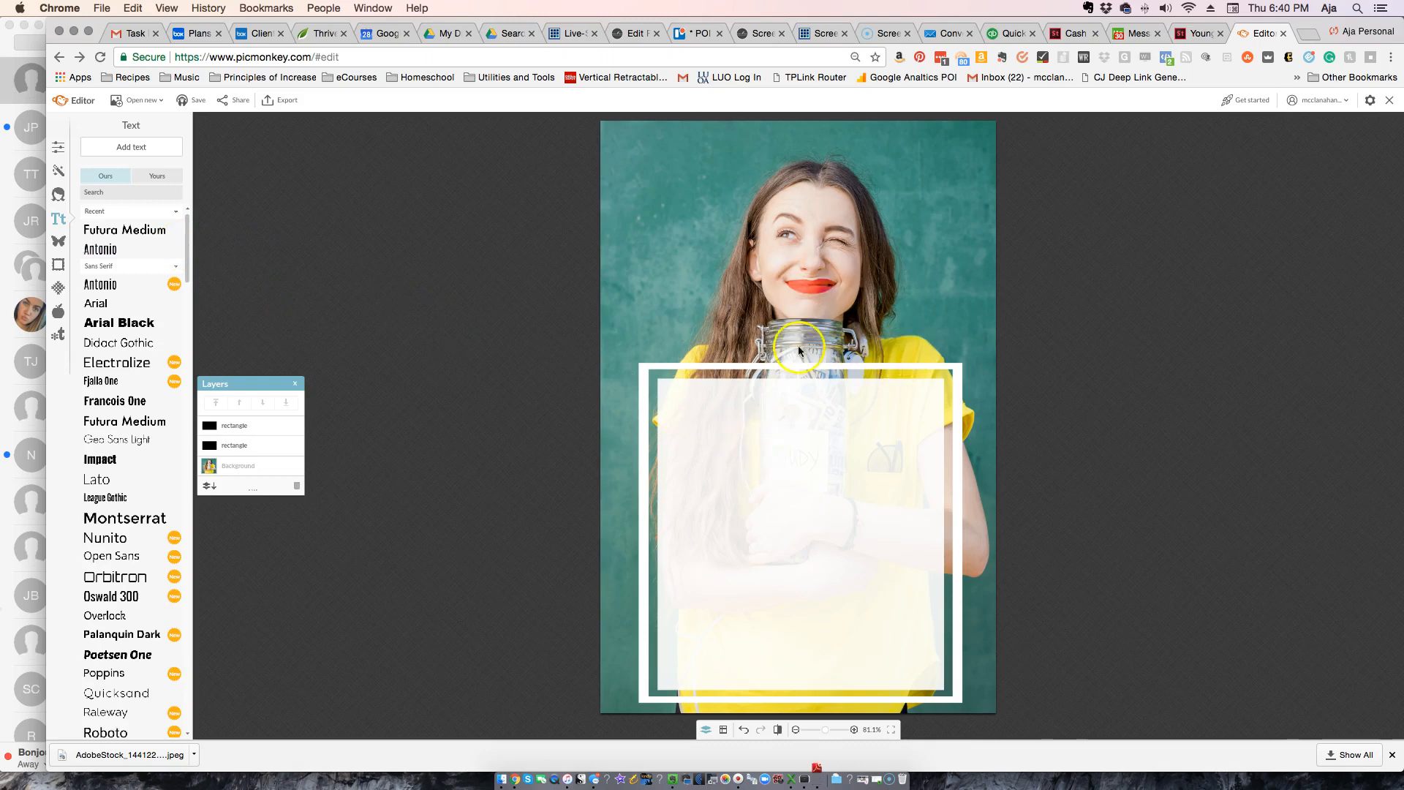
pyautogui.click(123, 231)
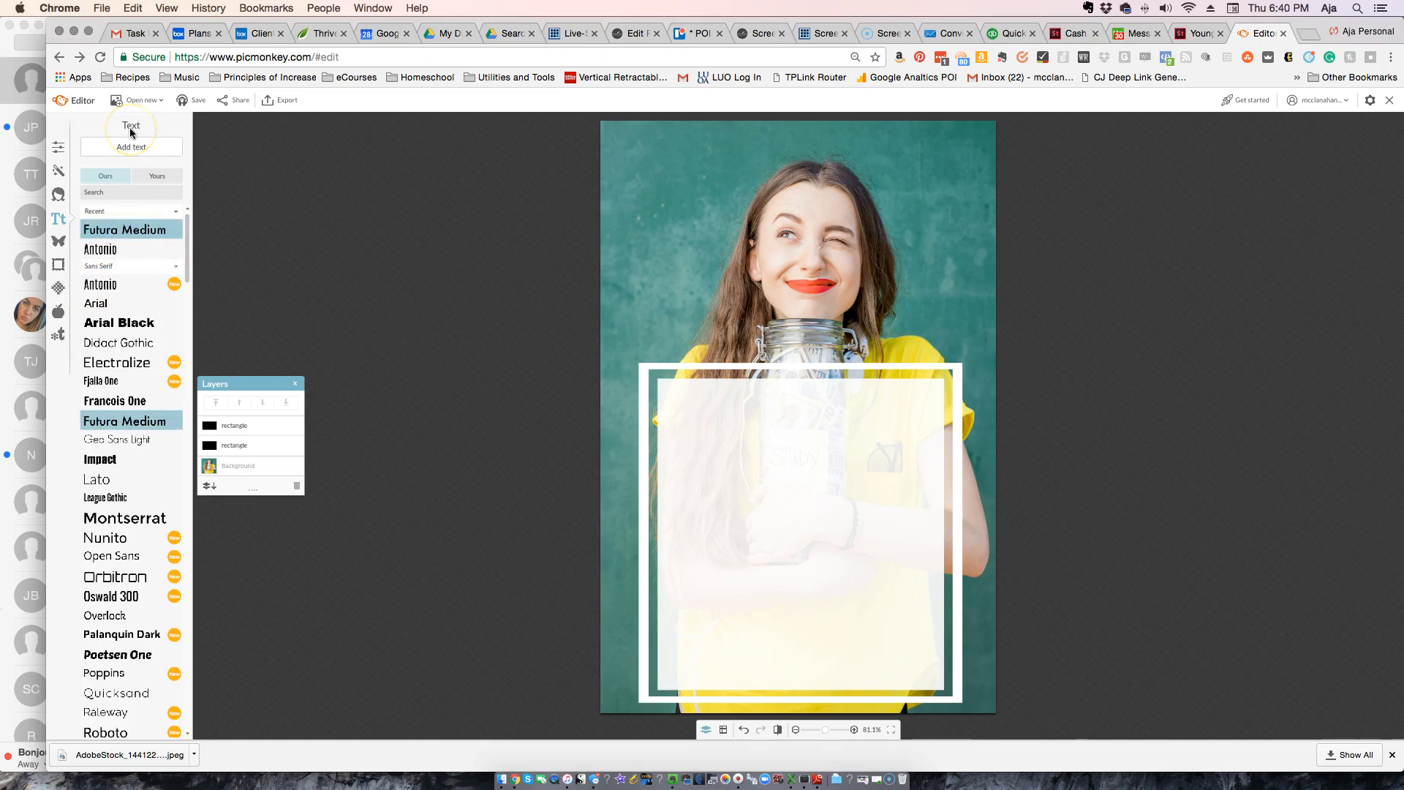
pyautogui.click(146, 154)
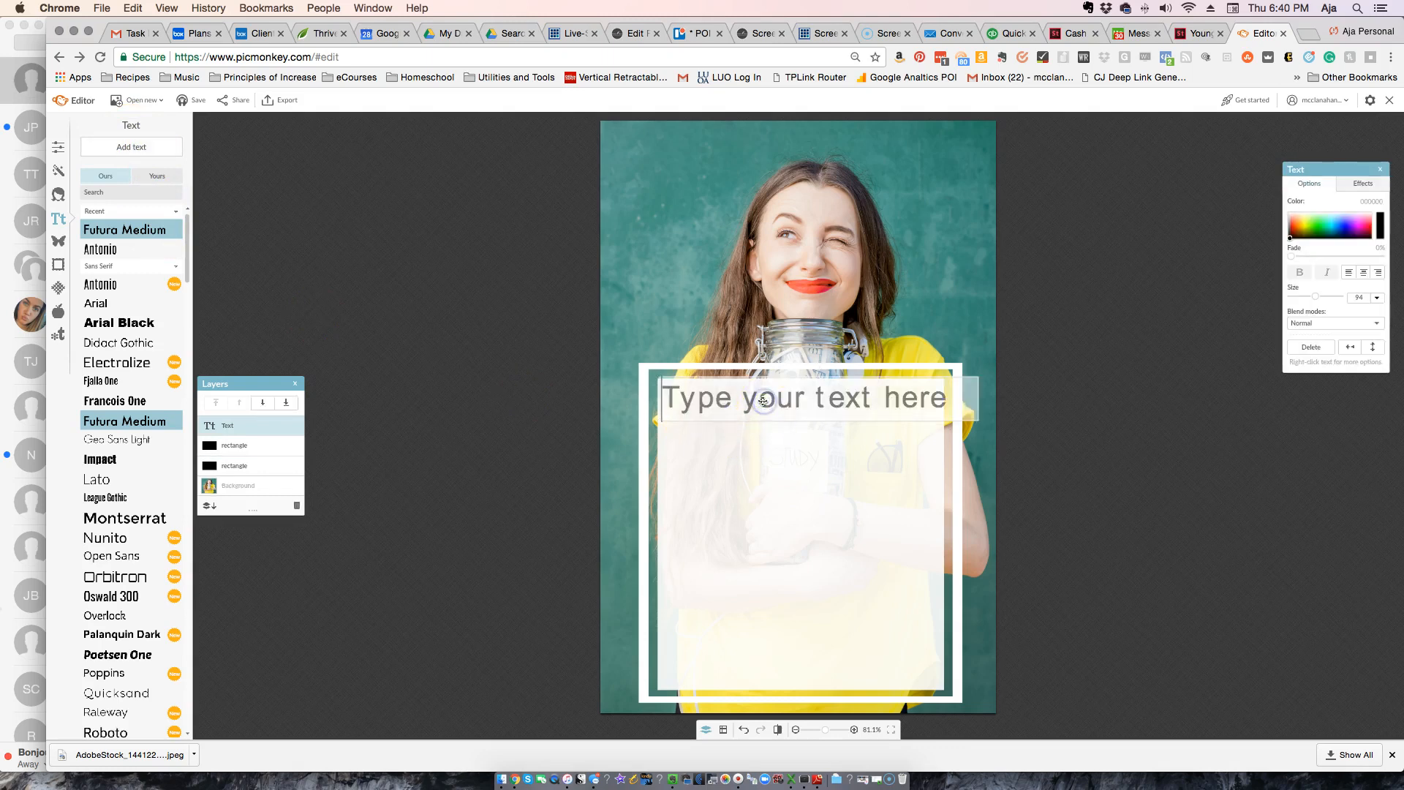
pyautogui.write('How to Make')
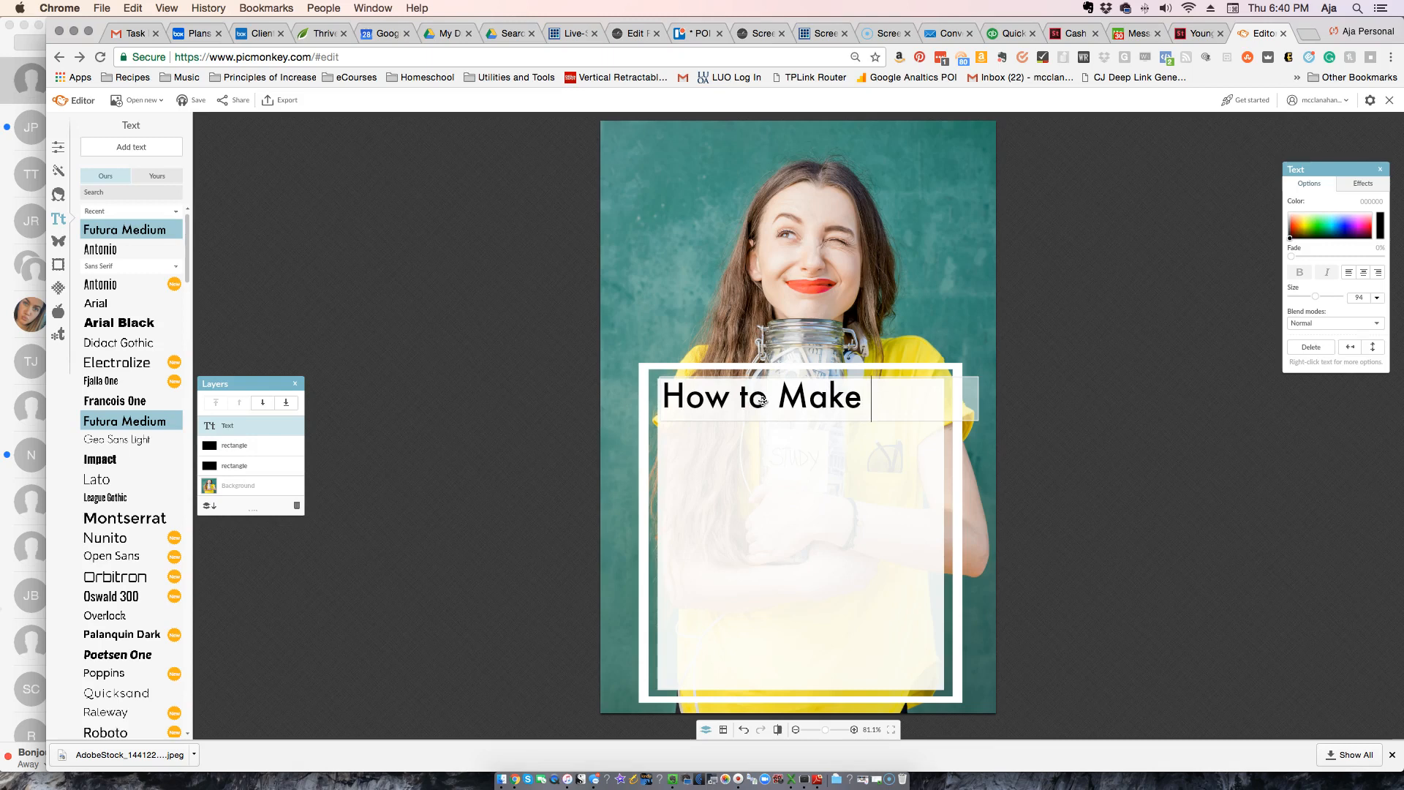
pyautogui.click(811, 292)
pyautogui.click(1019, 412)
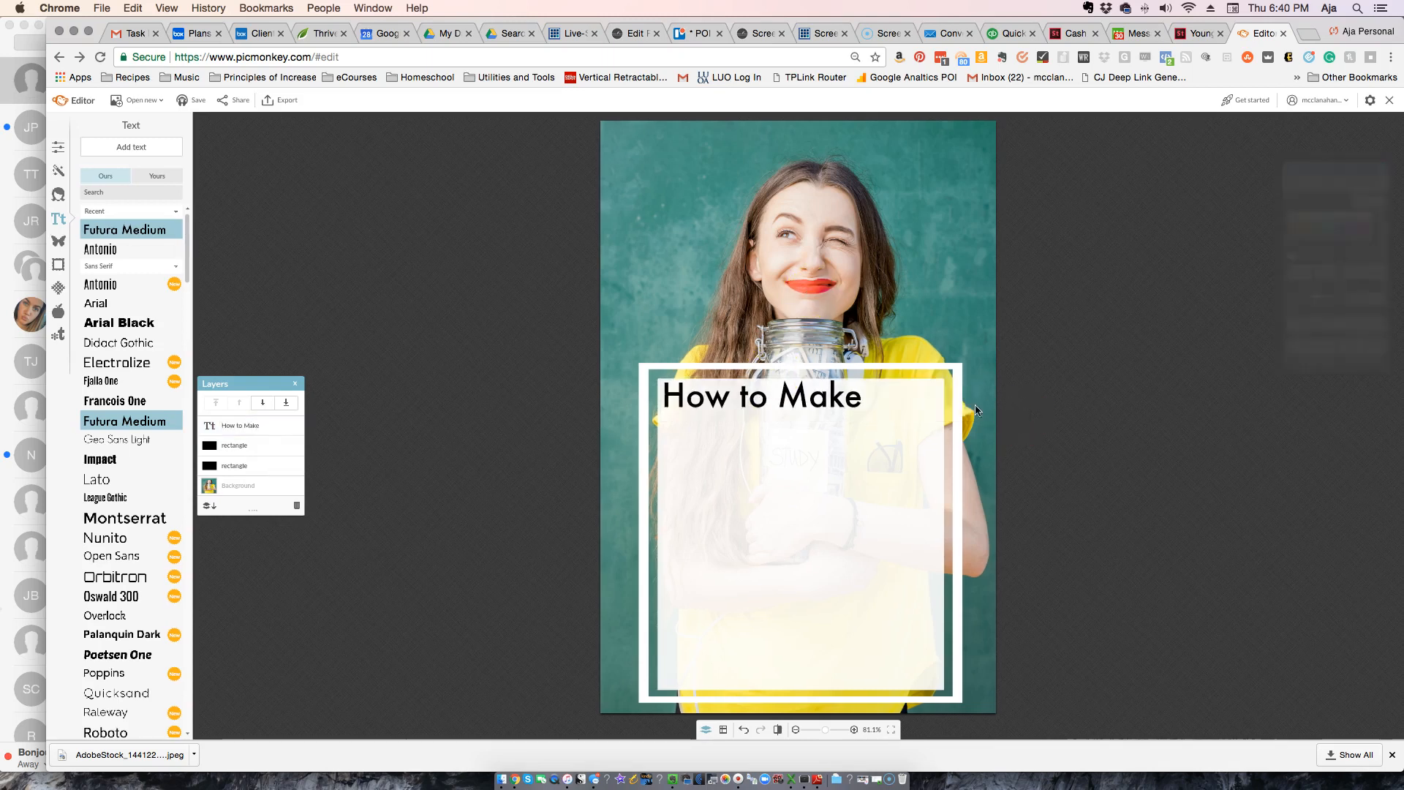
# - Enlarge the "How to Make" text to size 148, center-align it and position it centrally in the upper part of the white panel
pyautogui.click(882, 396)
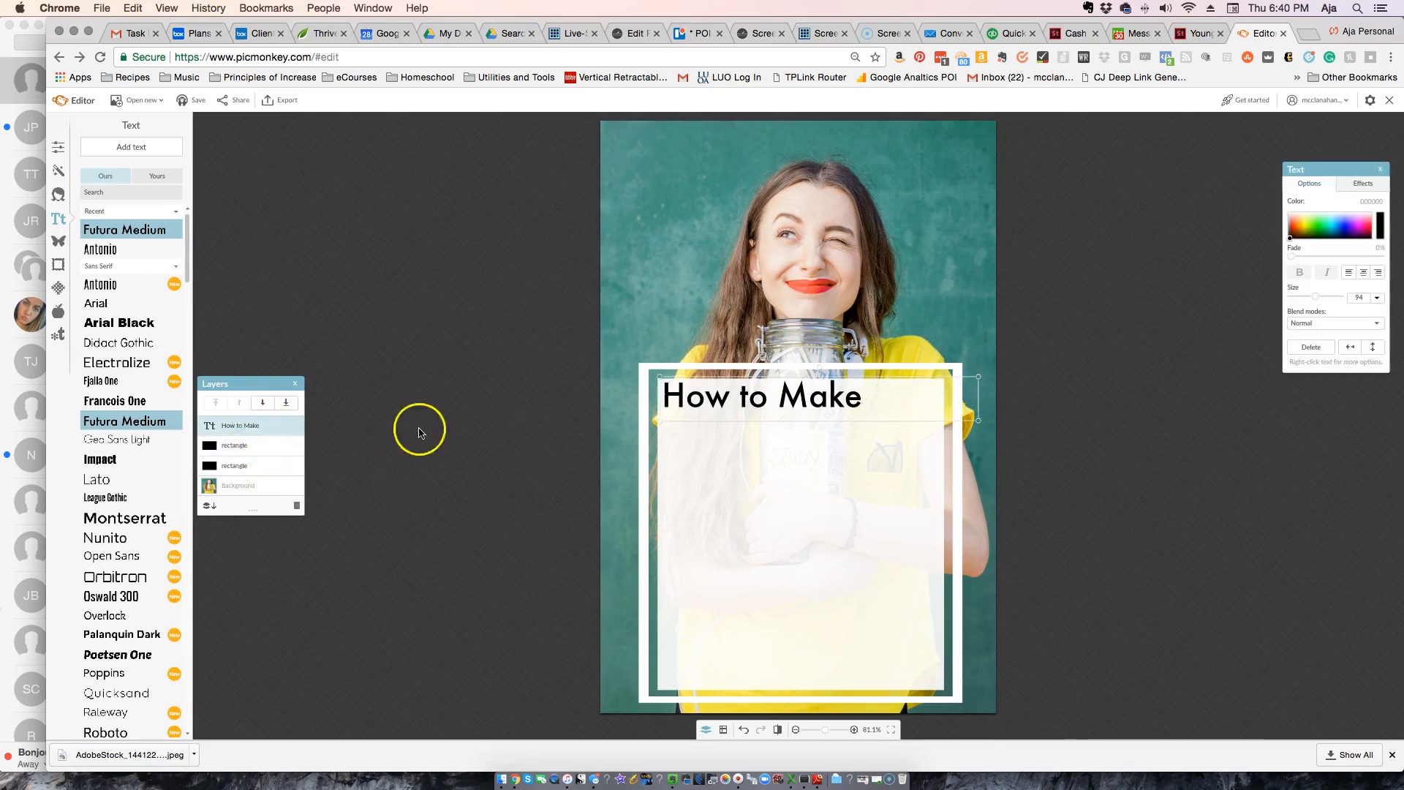
pyautogui.moveTo(1316, 290); pyautogui.dragTo(1321, 298)
pyautogui.moveTo(861, 376); pyautogui.dragTo(870, 438)
pyautogui.doubleClick(870, 438)
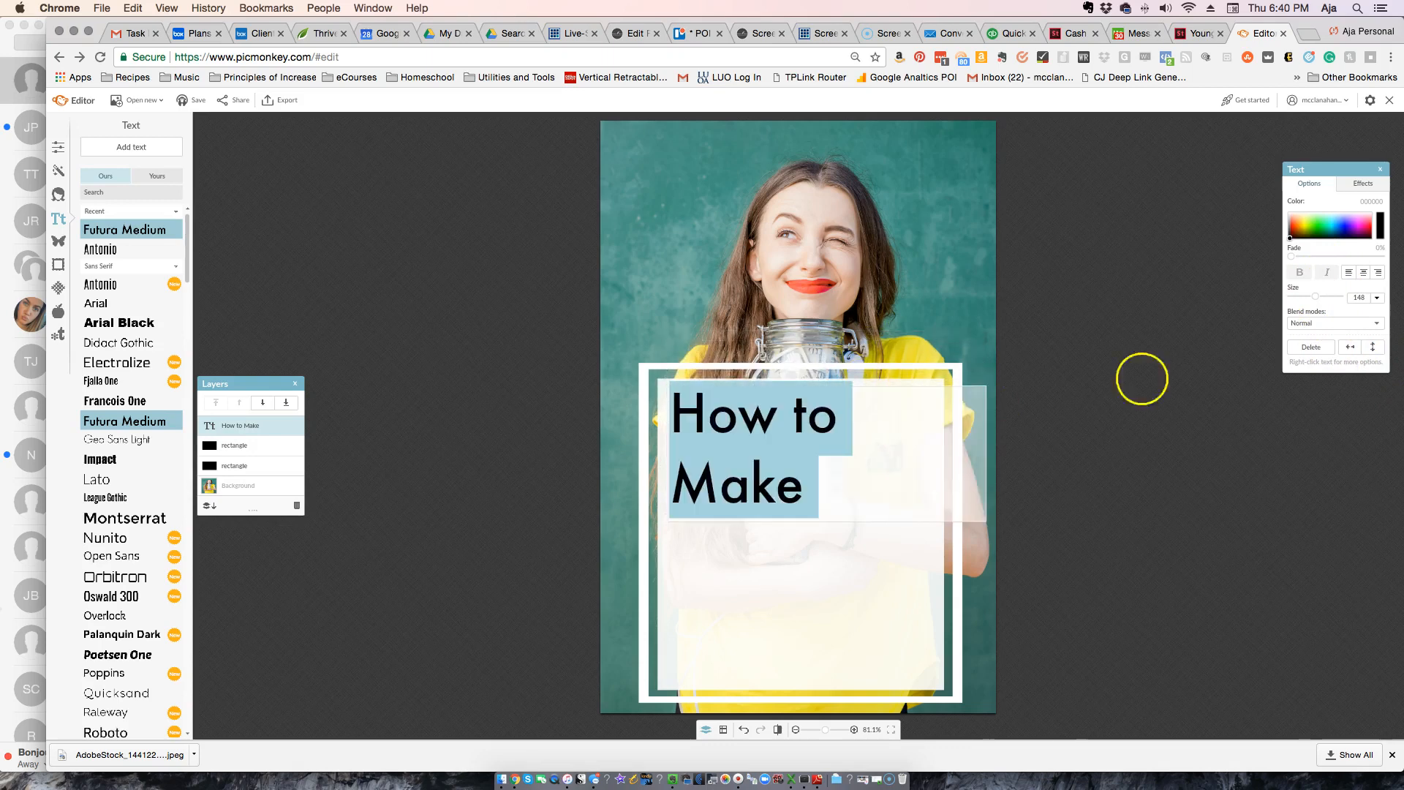
pyautogui.click(1358, 274)
pyautogui.click(1026, 430)
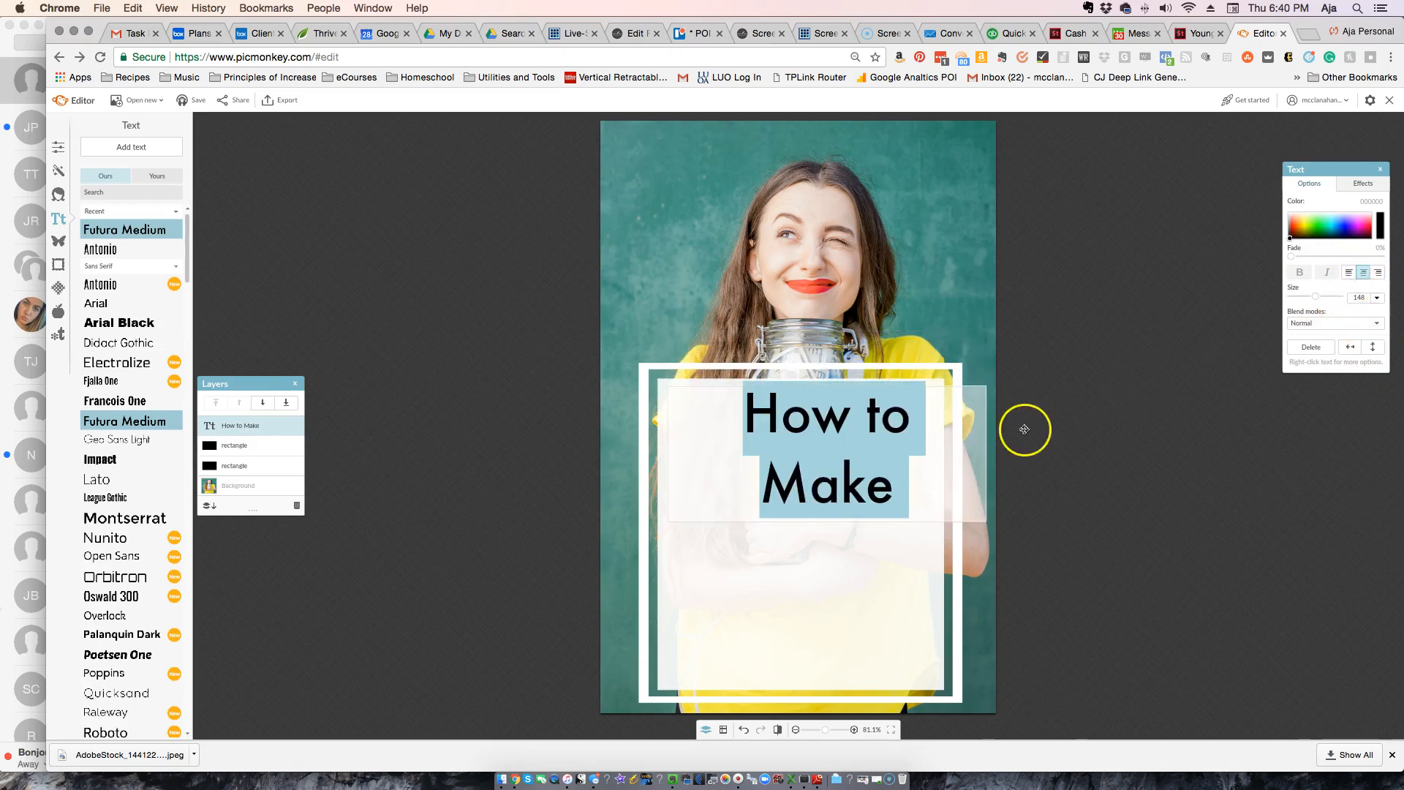
pyautogui.moveTo(856, 451); pyautogui.dragTo(835, 449)
pyautogui.click(1123, 451)
pyautogui.click(1128, 457)
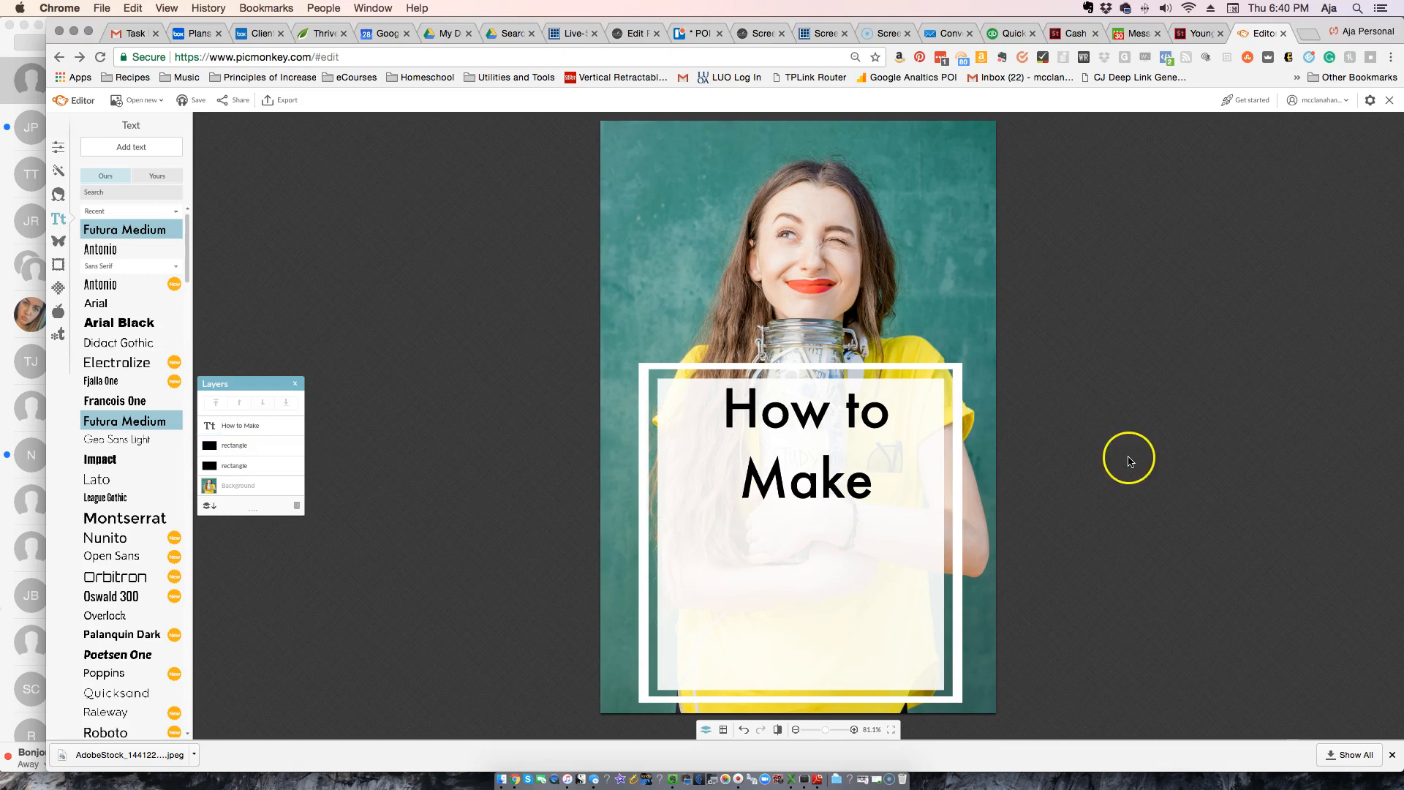
# - Duplicate the "How to Make" text and place the copy in the lower part of the white panel
pyautogui.click(781, 491)
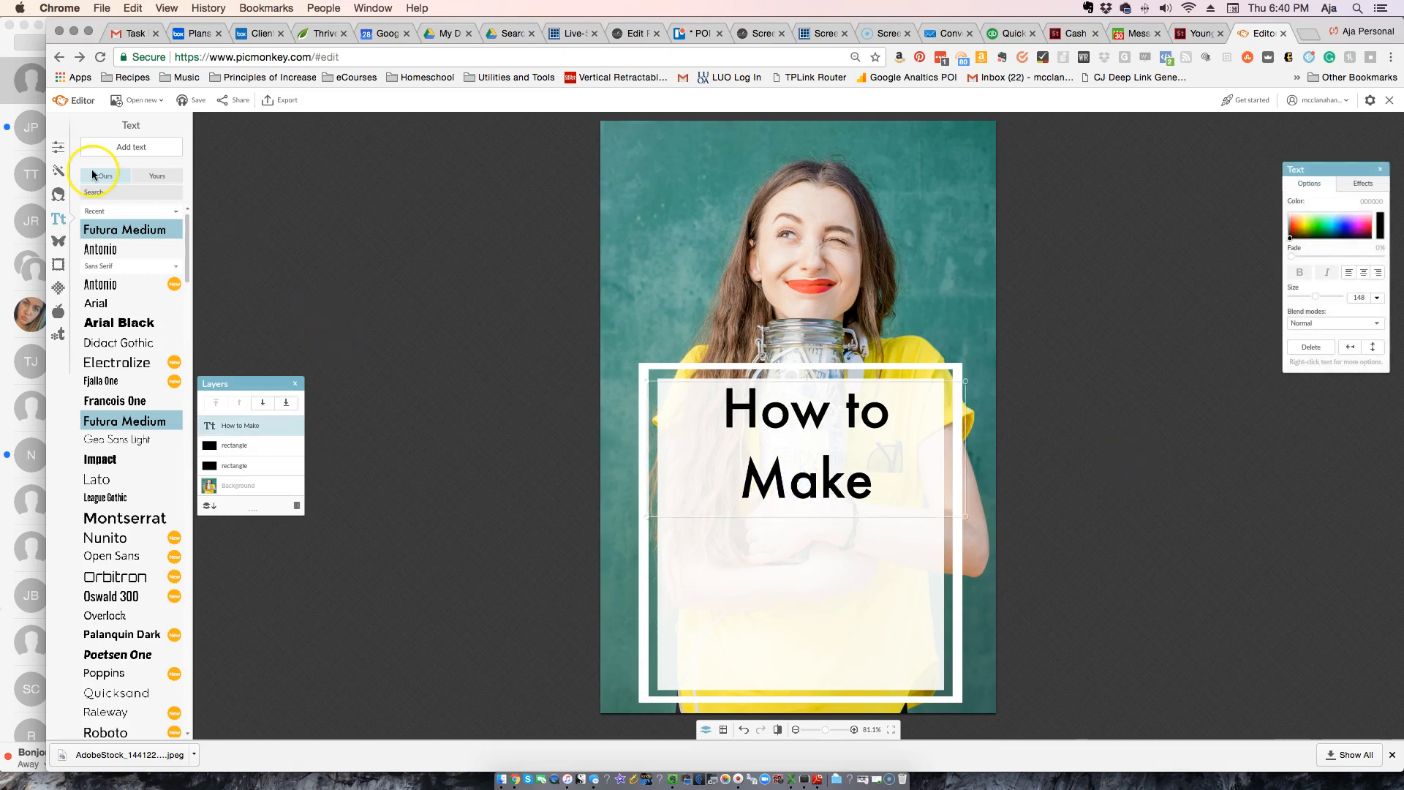
pyautogui.rightClick(746, 427)
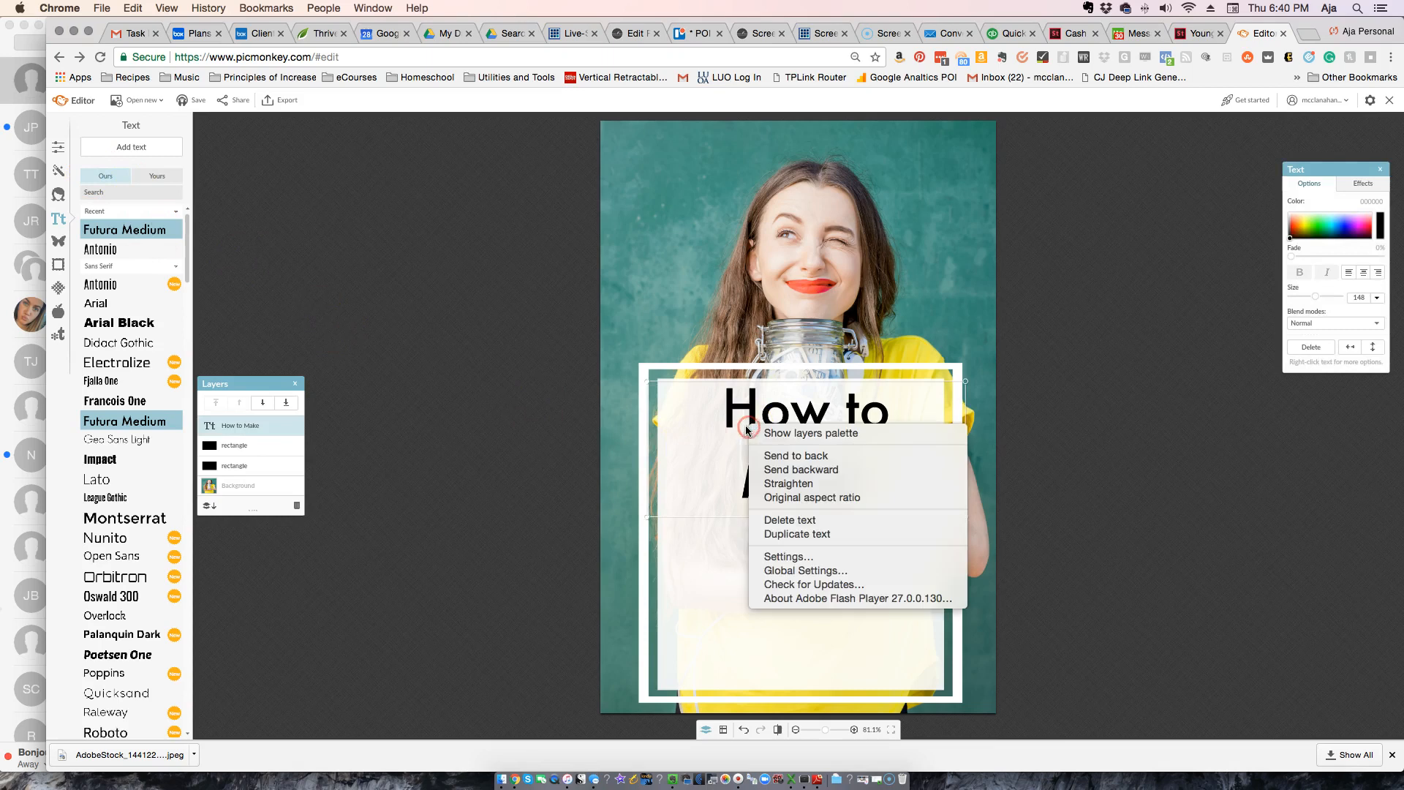
pyautogui.click(790, 533)
pyautogui.moveTo(788, 439); pyautogui.dragTo(774, 605)
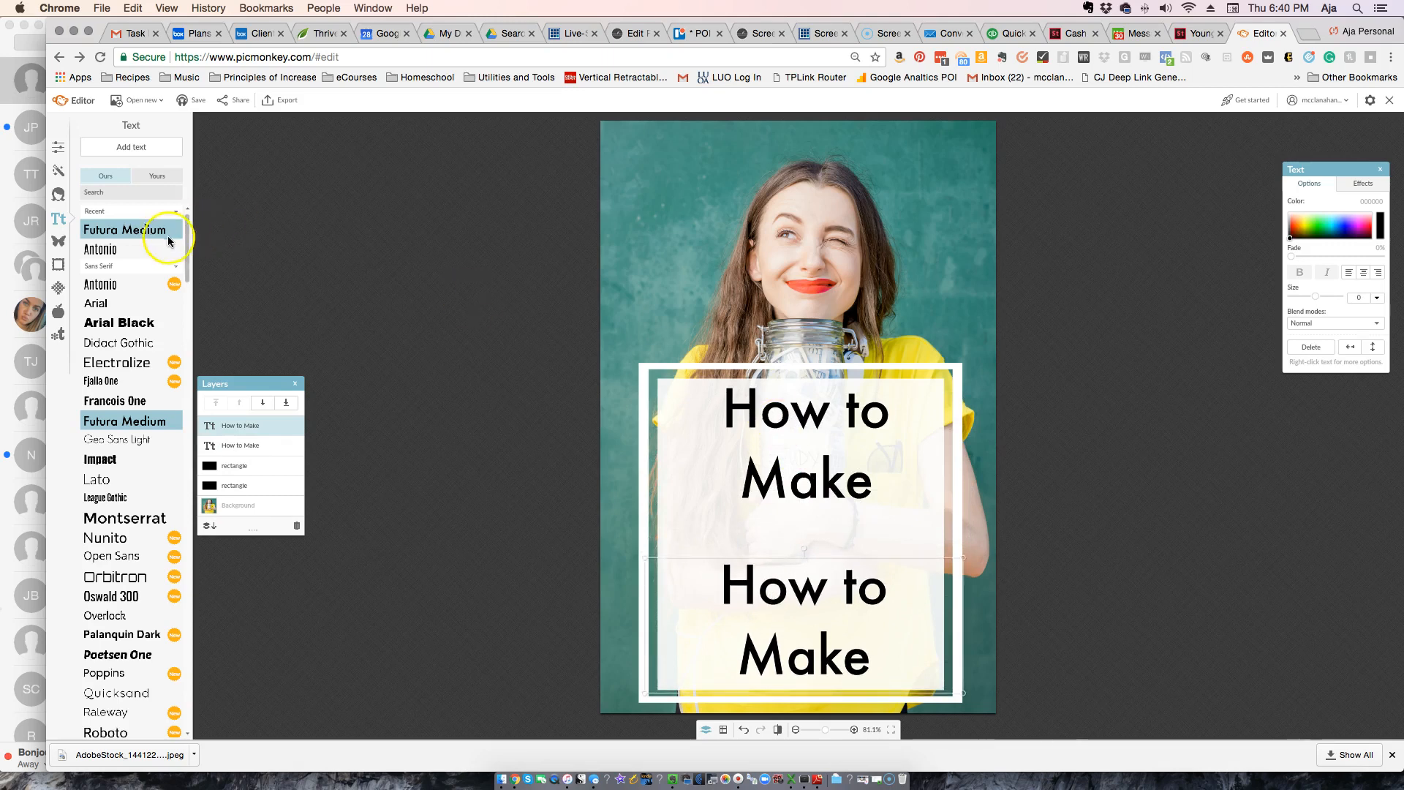
# - Try a handwritten script font from the installed fonts on the lower "How to Make" copy, and undo the font change
pyautogui.click(161, 178)
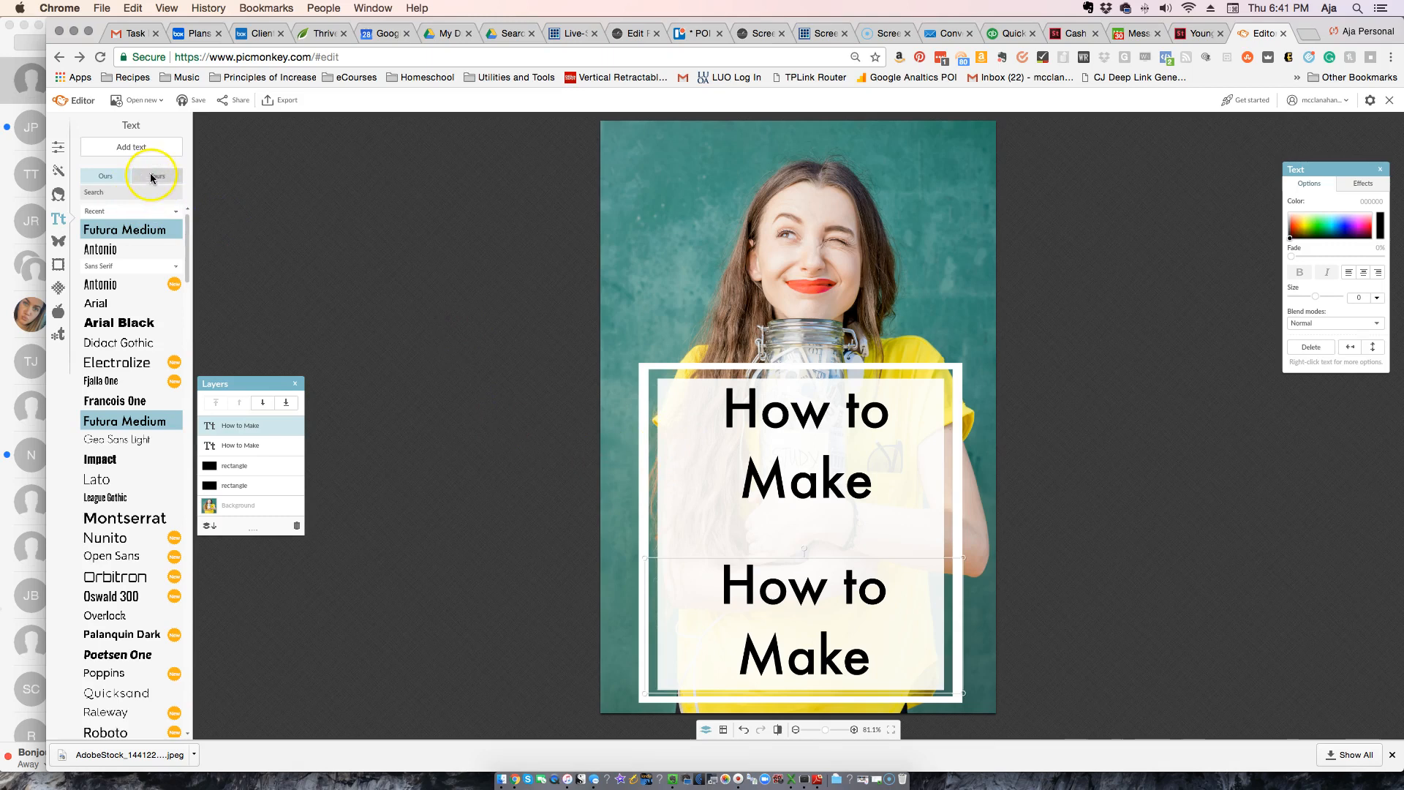
pyautogui.click(152, 176)
pyautogui.click(128, 234)
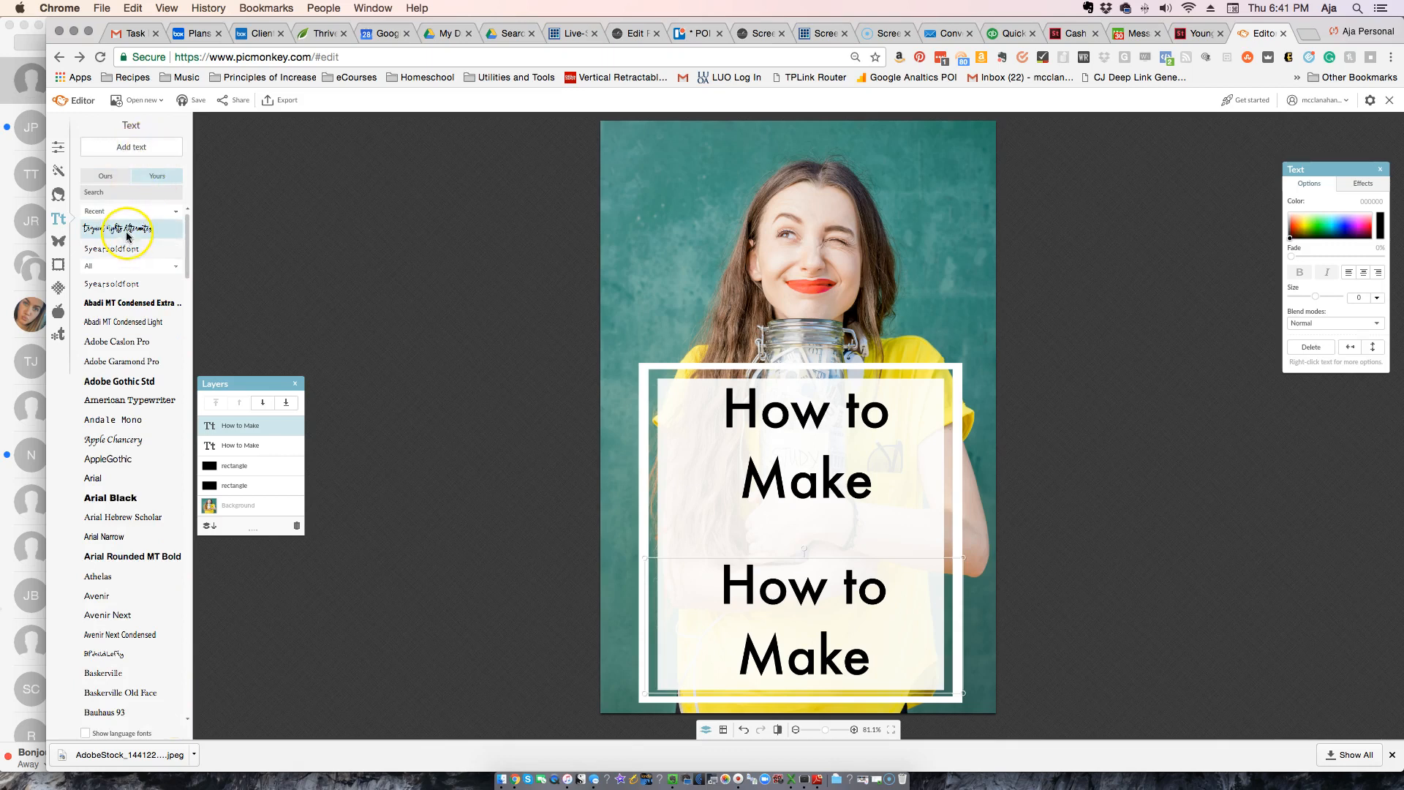
pyautogui.click(127, 233)
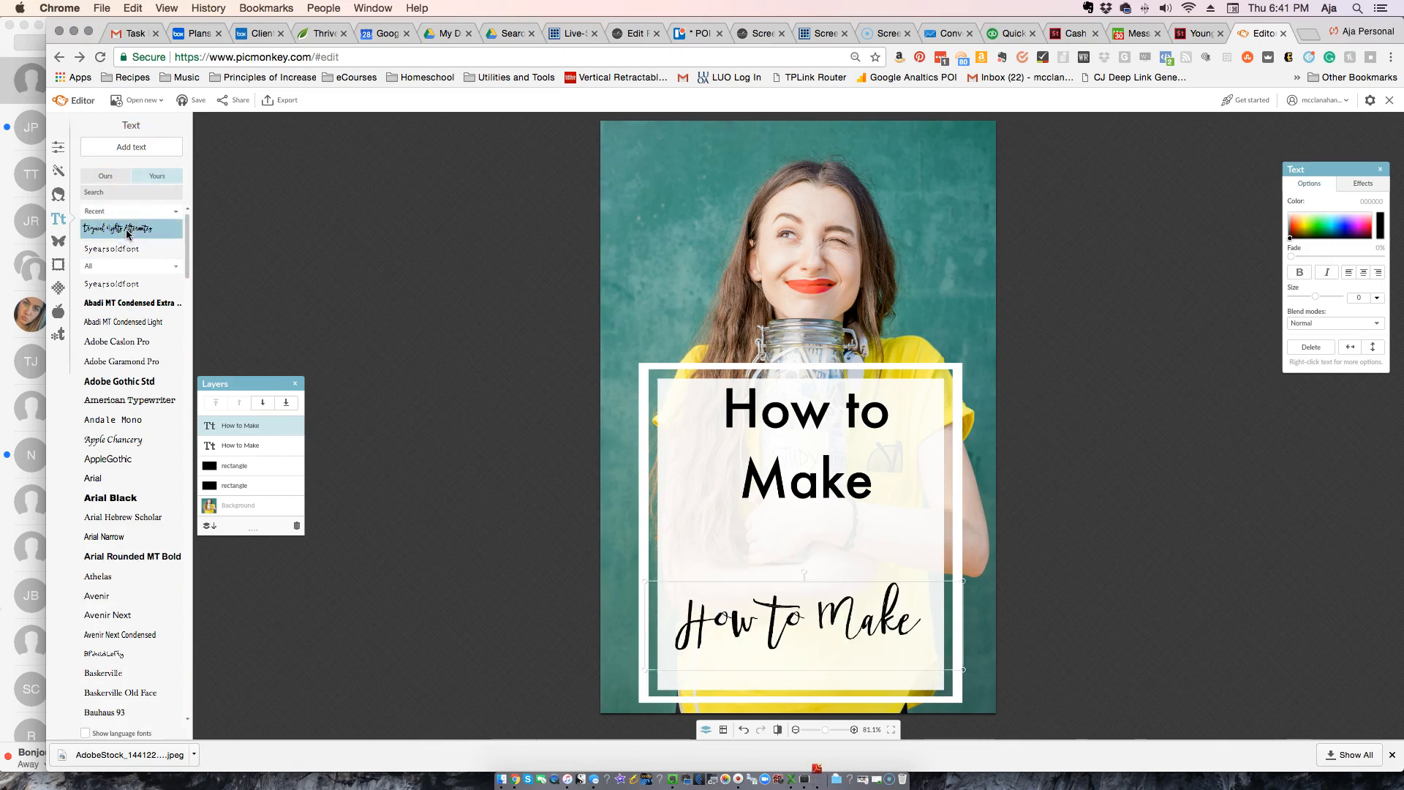
pyautogui.press('super+z')
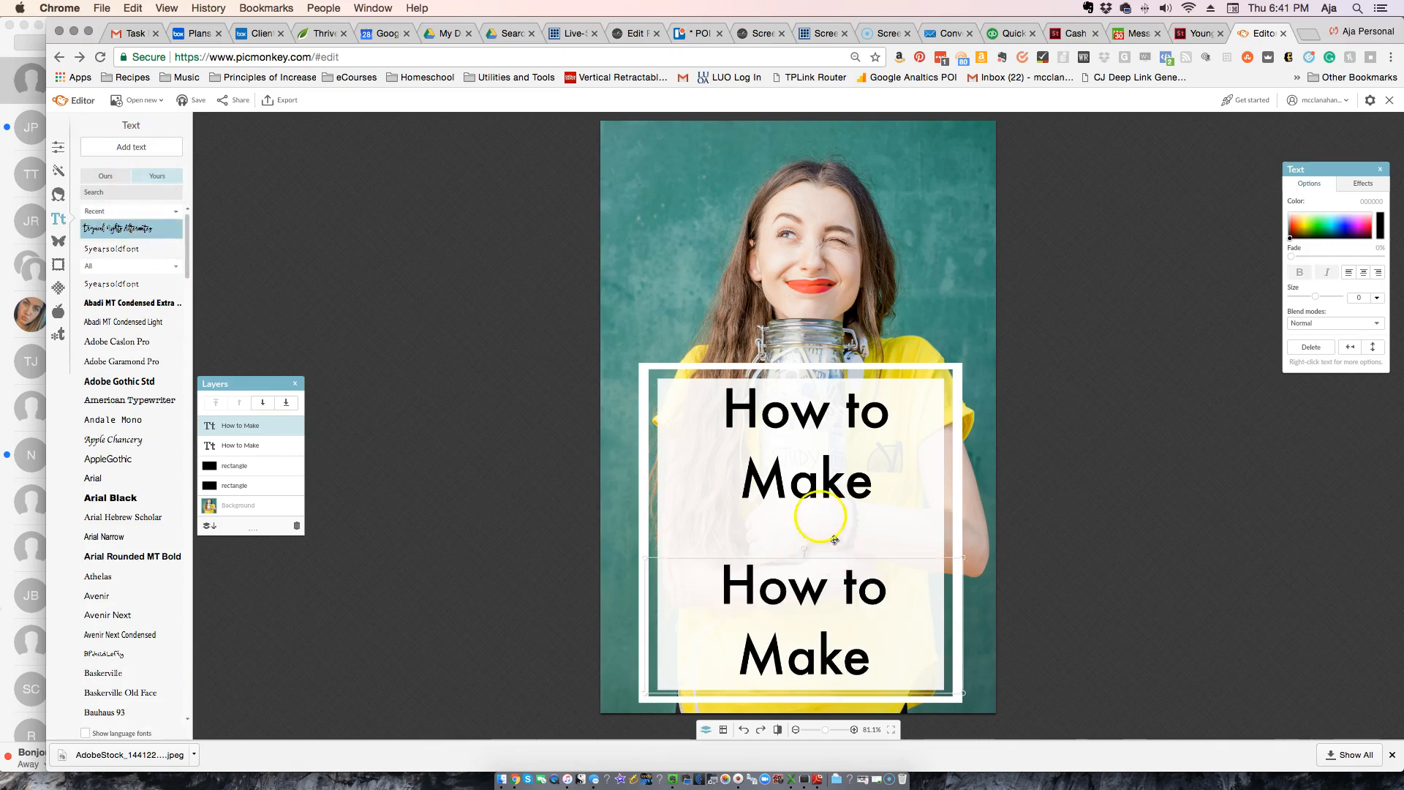
# - Replace the wording of the lower "How to Make" copy with "Money"
pyautogui.doubleClick(794, 581)
pyautogui.press('Right')
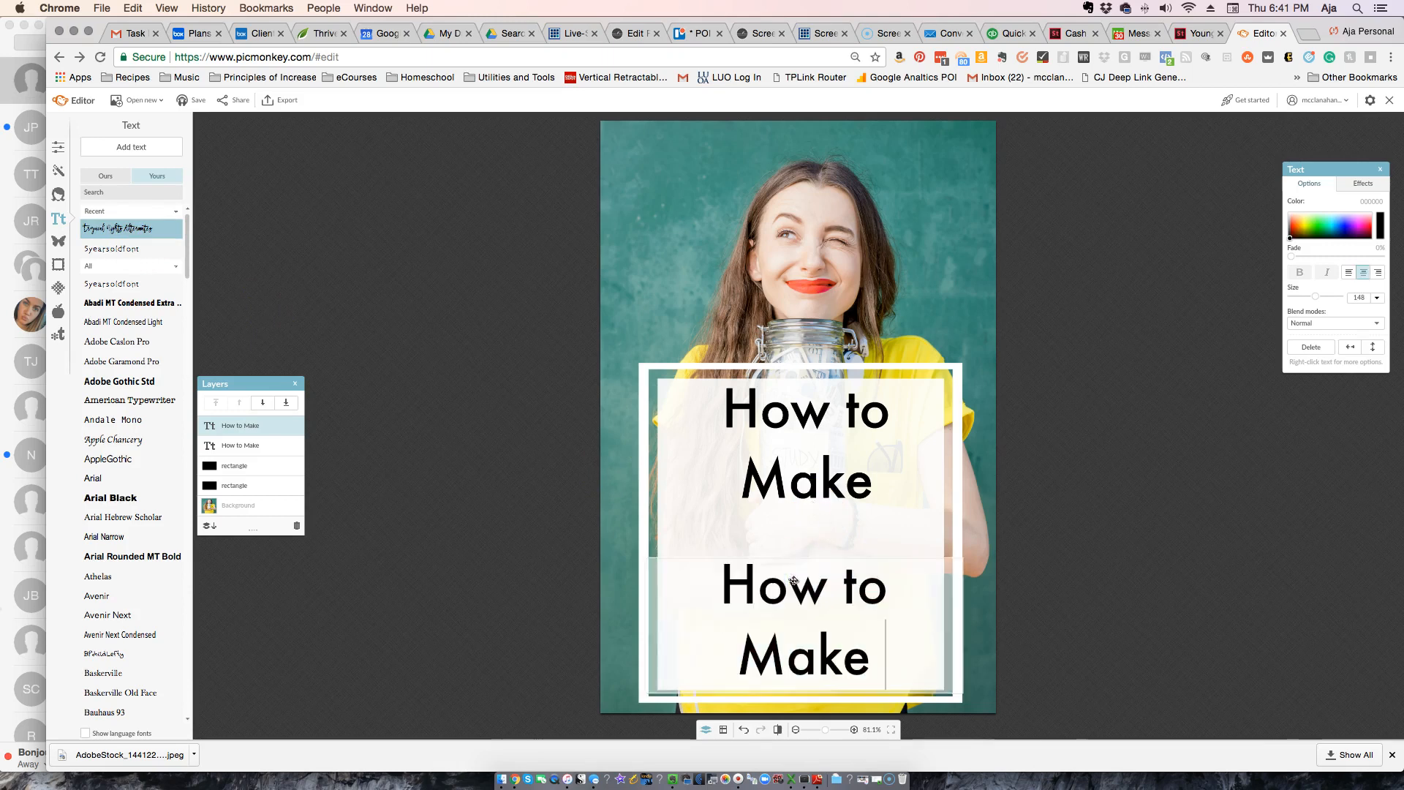
pyautogui.click(793, 544)
pyautogui.click(777, 585)
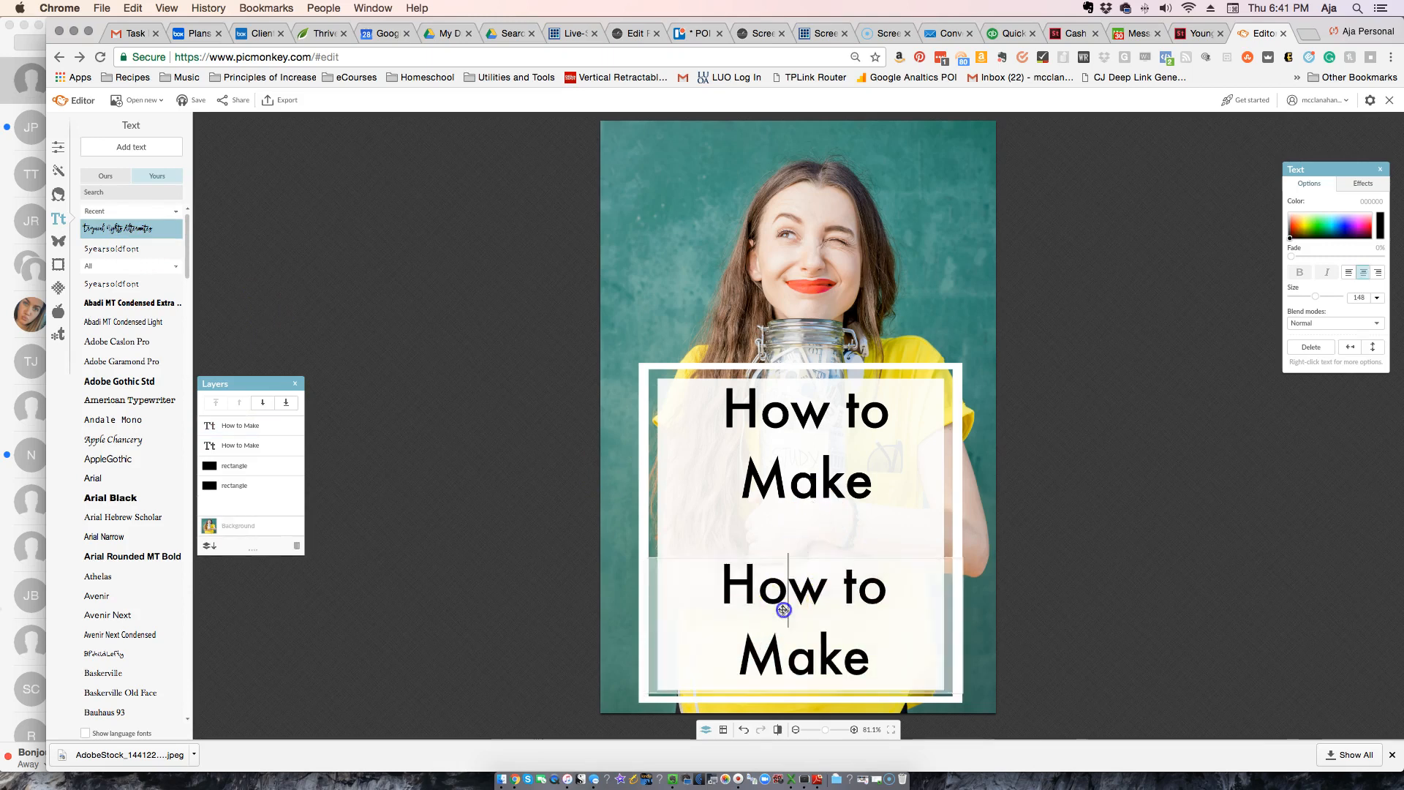
pyautogui.click(871, 659)
pyautogui.moveTo(871, 658); pyautogui.dragTo(715, 589)
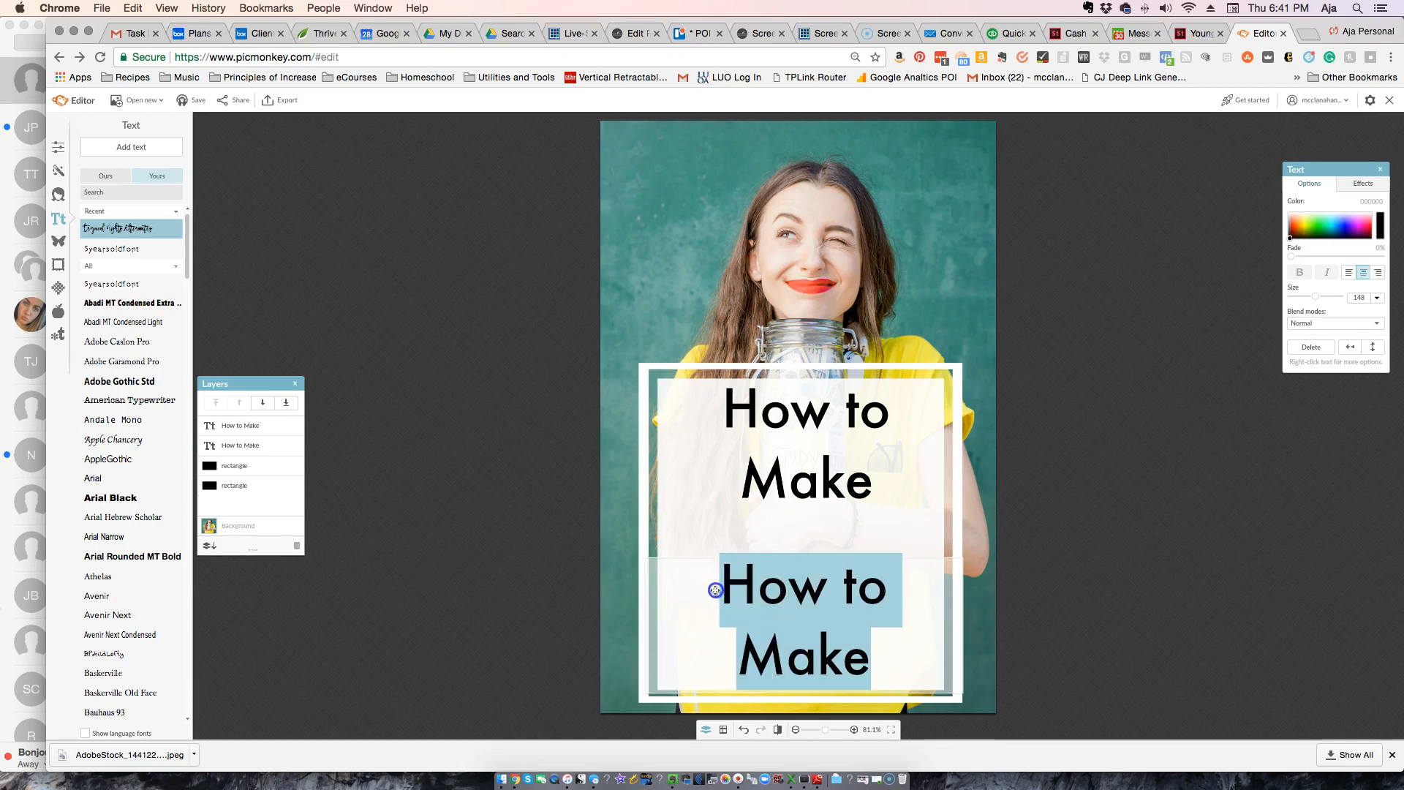
pyautogui.write('Moeny')
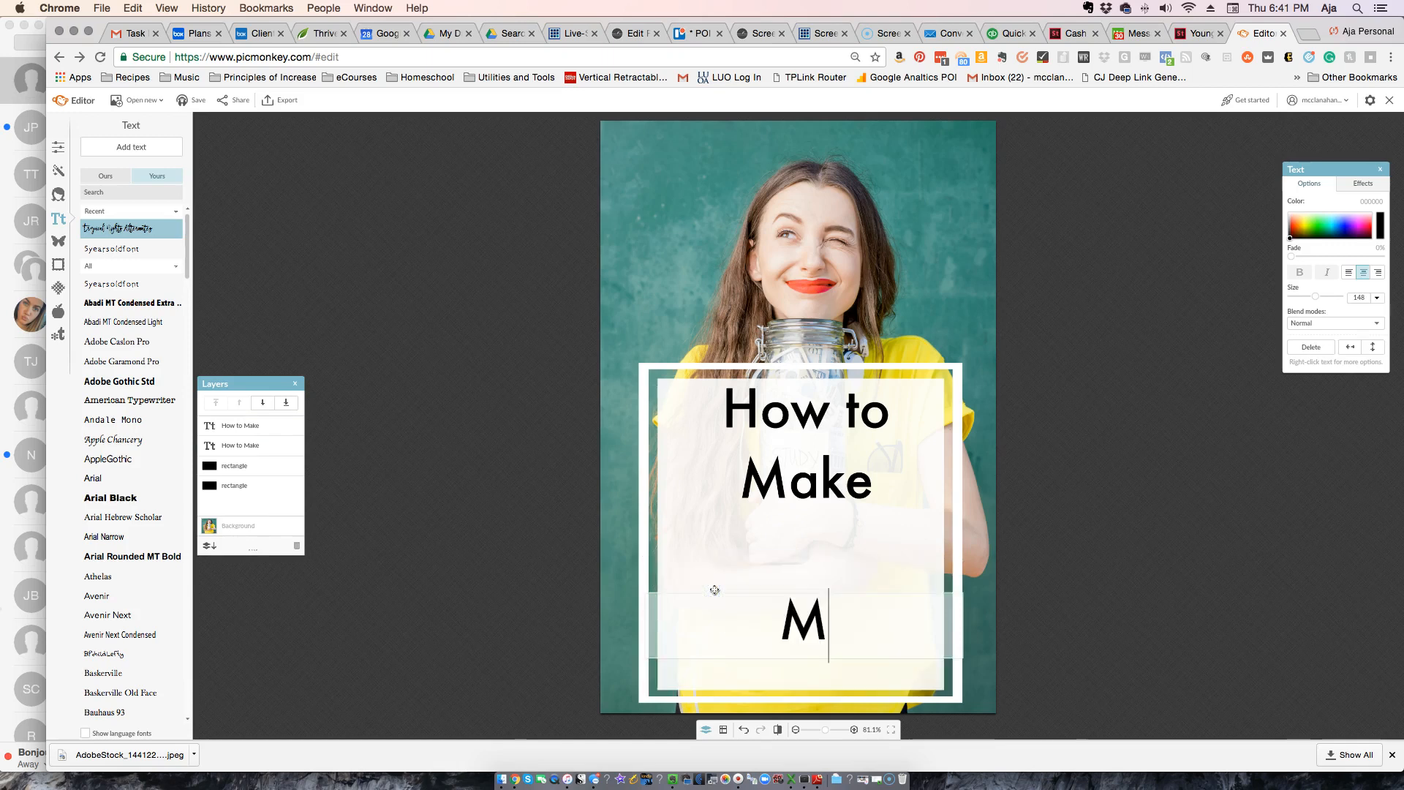
pyautogui.press('BackSpace')
pyautogui.press('BackSpace')
pyautogui.press('BackSpace')
pyautogui.write('ney')
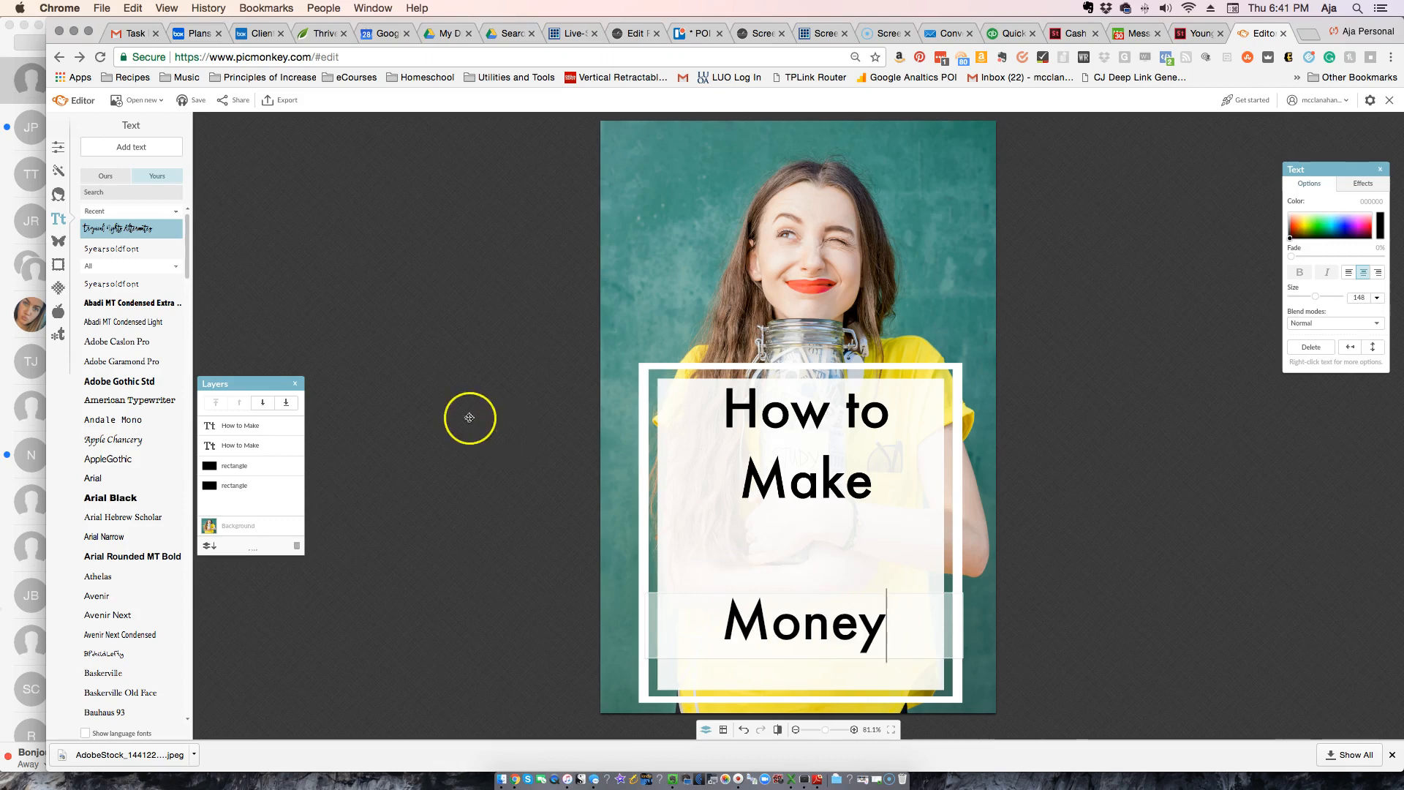
pyautogui.click(441, 363)
# - Add the text "Extra" in the handwritten script font and color it with the red sampled from the woman's lips
pyautogui.click(131, 147)
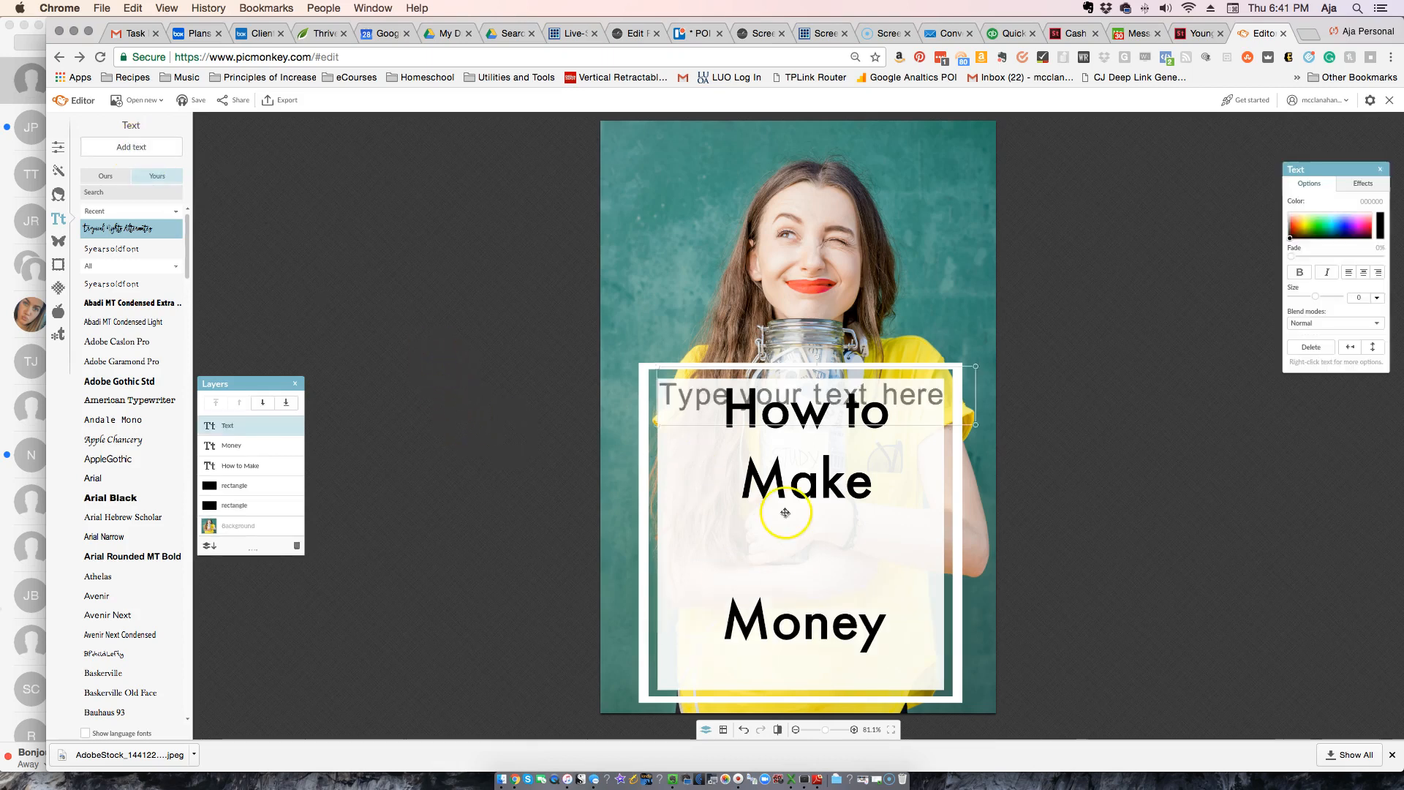
pyautogui.click(762, 395)
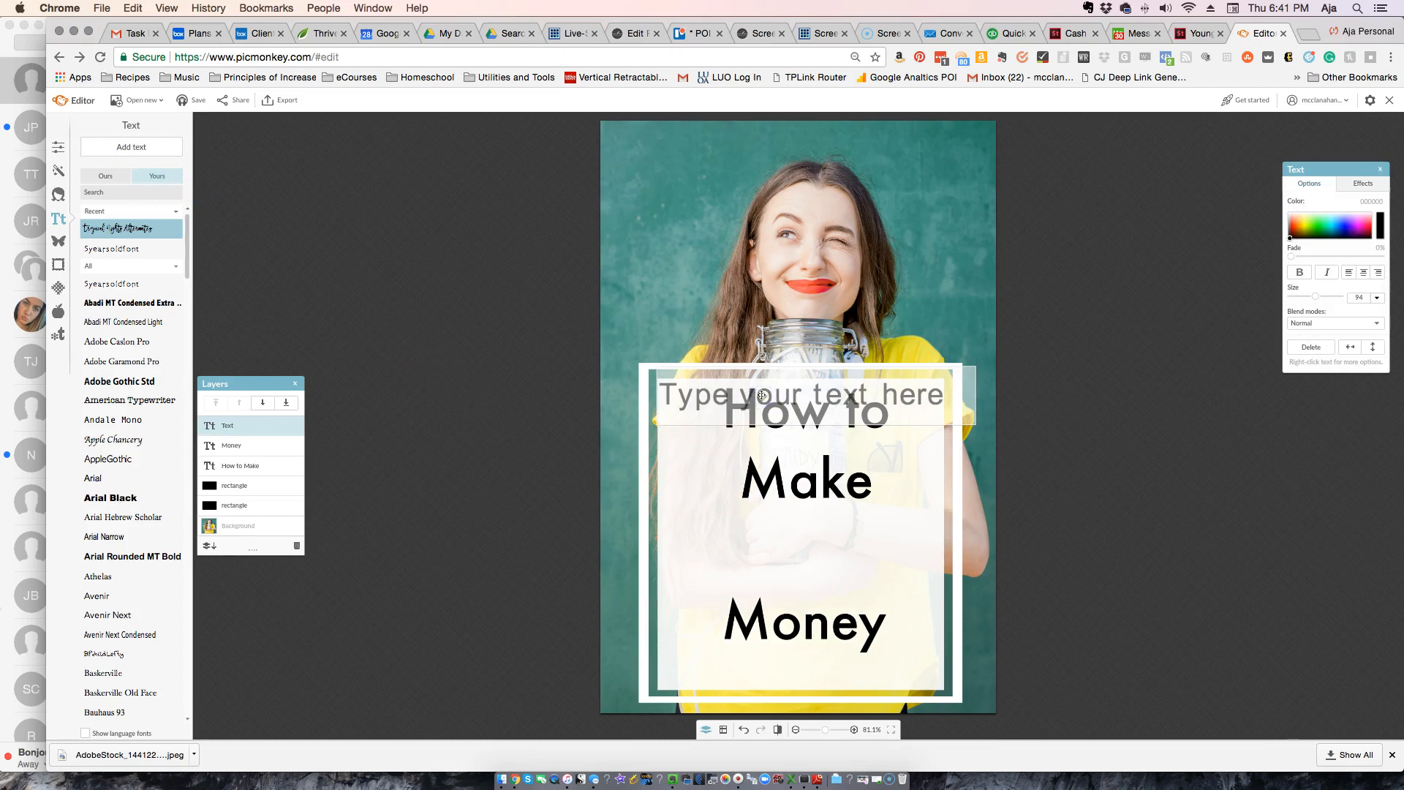
pyautogui.write('Extra')
pyautogui.moveTo(761, 395); pyautogui.dragTo(621, 390)
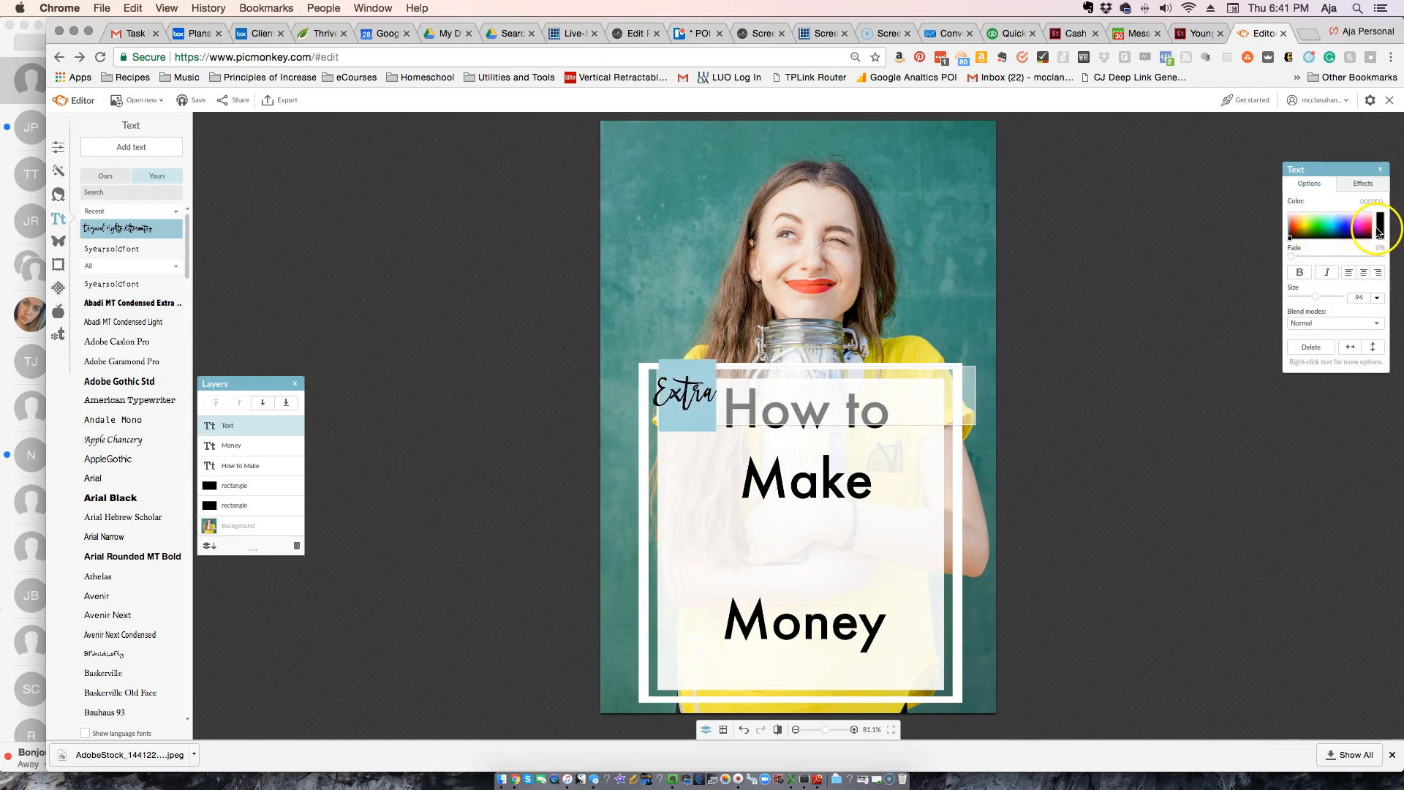
pyautogui.moveTo(1381, 228); pyautogui.dragTo(825, 285)
# - Enlarge the "Extra" text to size 147 and position it centrally between "Make" and "Money"
pyautogui.moveTo(697, 396); pyautogui.dragTo(587, 596)
pyautogui.doubleClick(653, 560)
pyautogui.click(807, 561)
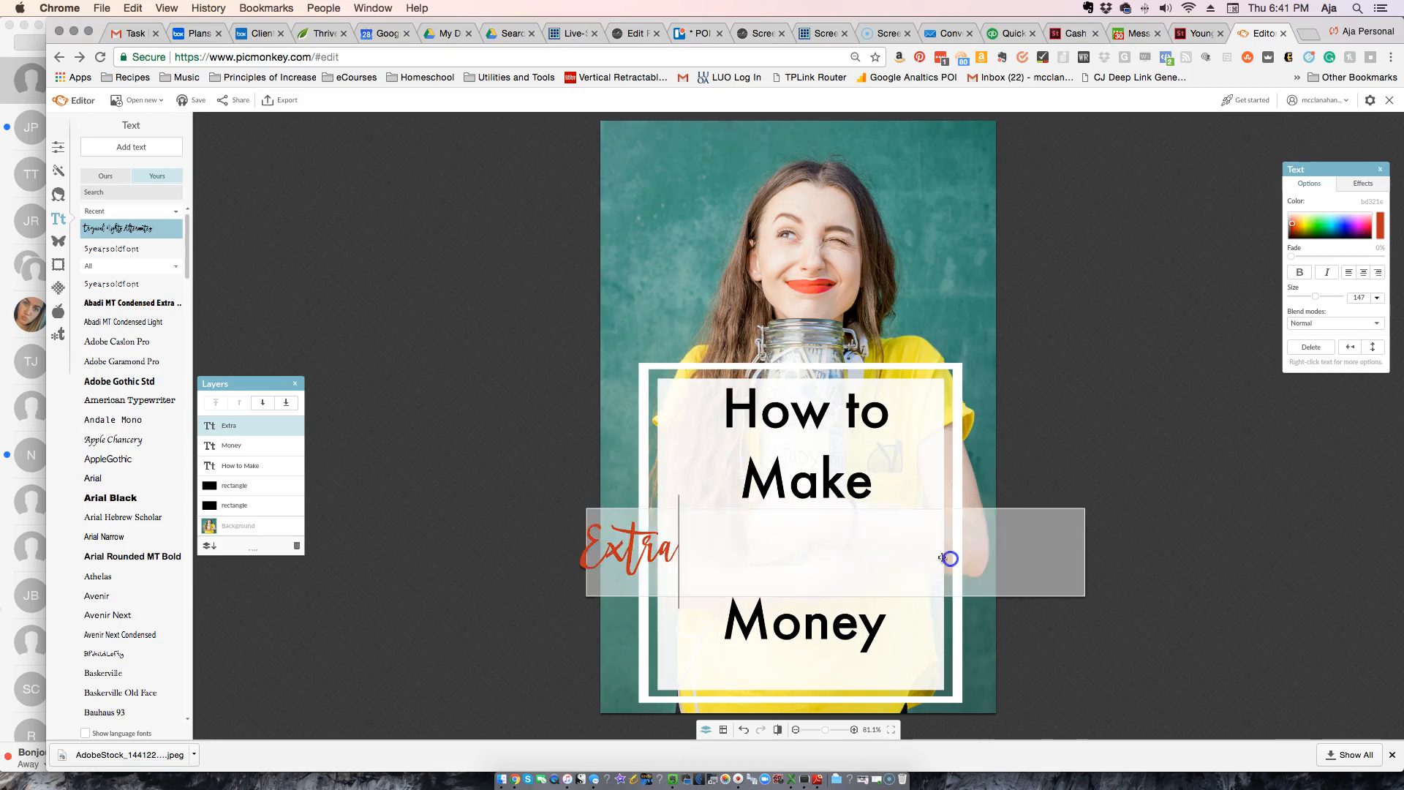
pyautogui.click(1135, 451)
pyautogui.click(841, 527)
pyautogui.doubleClick(808, 548)
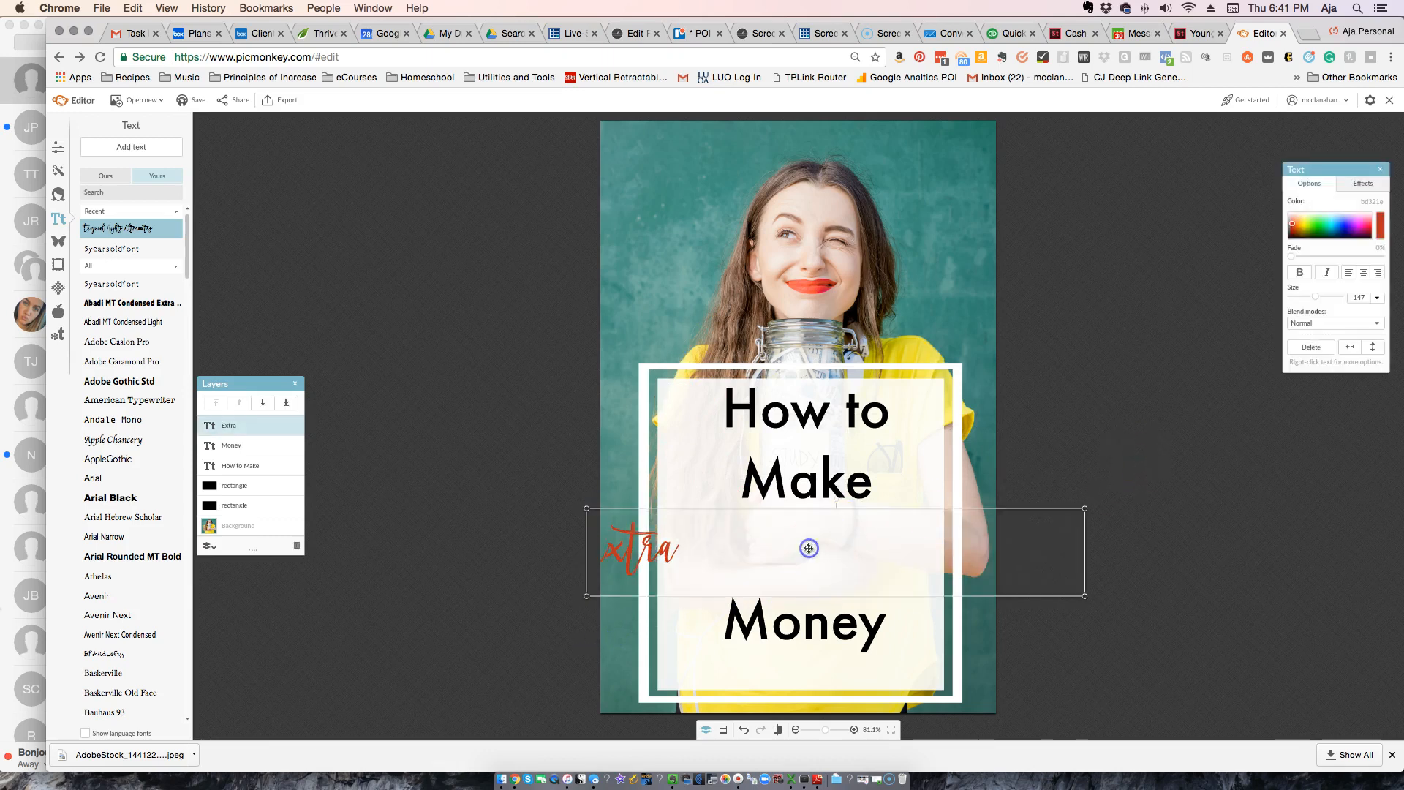
pyautogui.click(890, 543)
pyautogui.click(1106, 457)
pyautogui.click(845, 512)
pyautogui.click(665, 547)
pyautogui.moveTo(665, 547); pyautogui.dragTo(803, 543)
# - Enlarge the two-line "How to Make" text to size 180
pyautogui.click(787, 457)
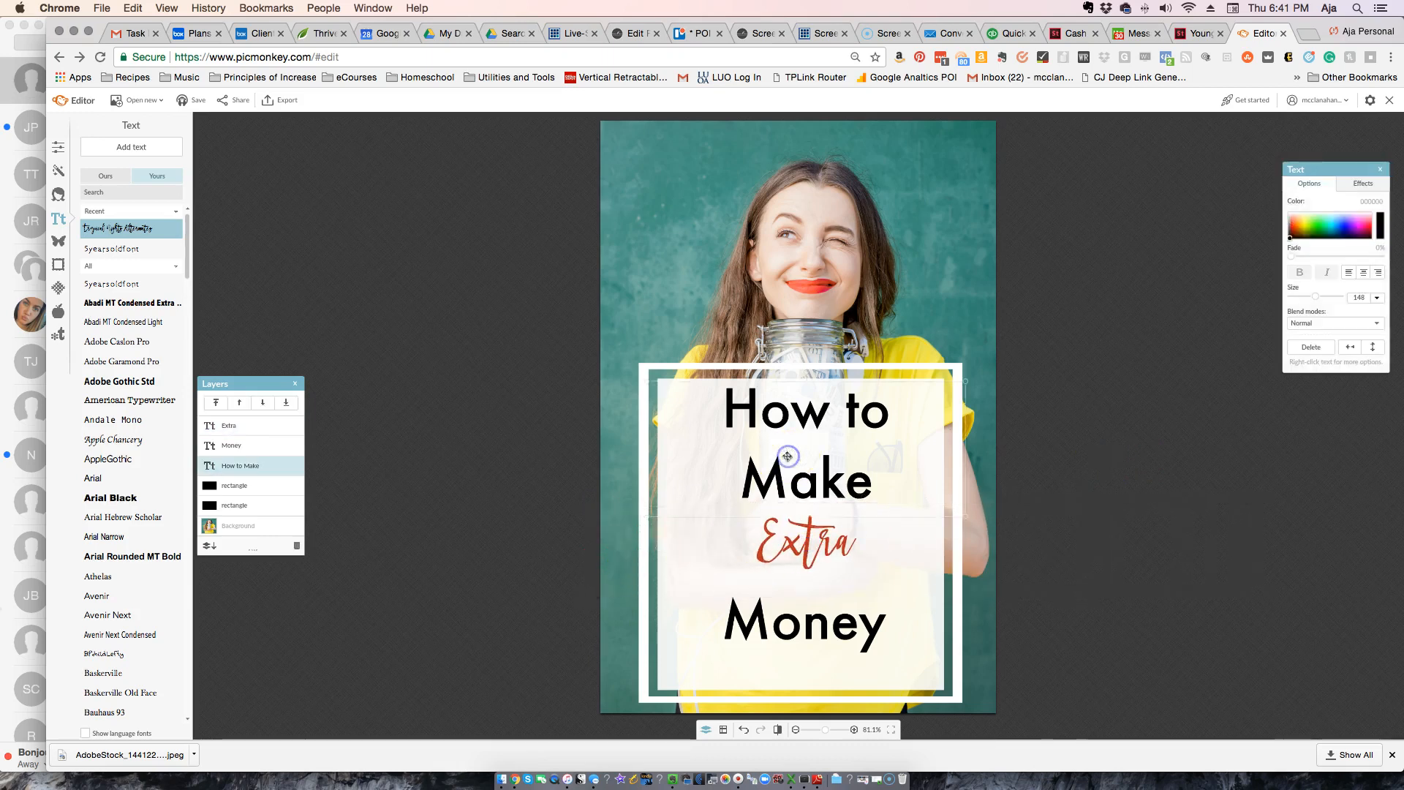
pyautogui.moveTo(647, 518); pyautogui.dragTo(571, 531)
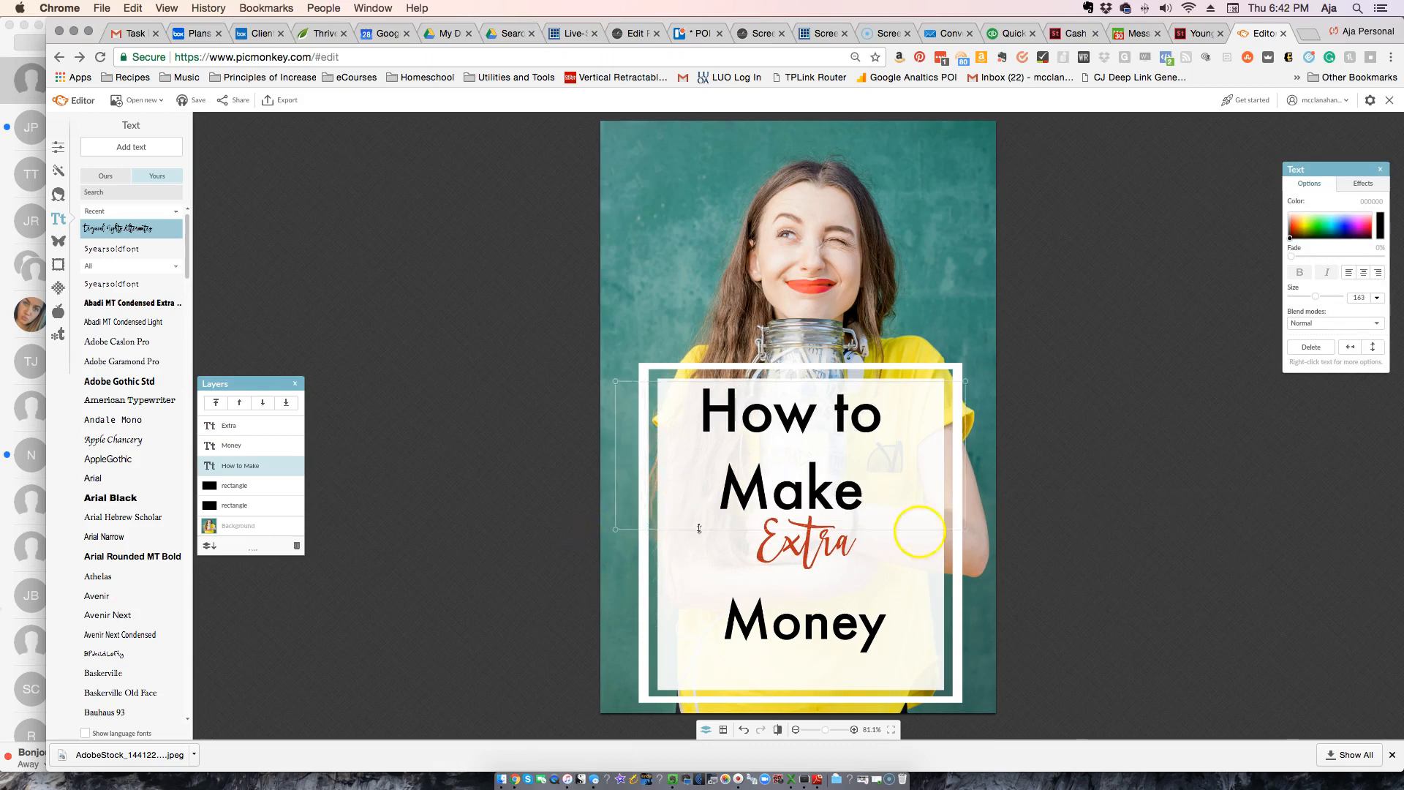
pyautogui.moveTo(966, 529); pyautogui.dragTo(1038, 545)
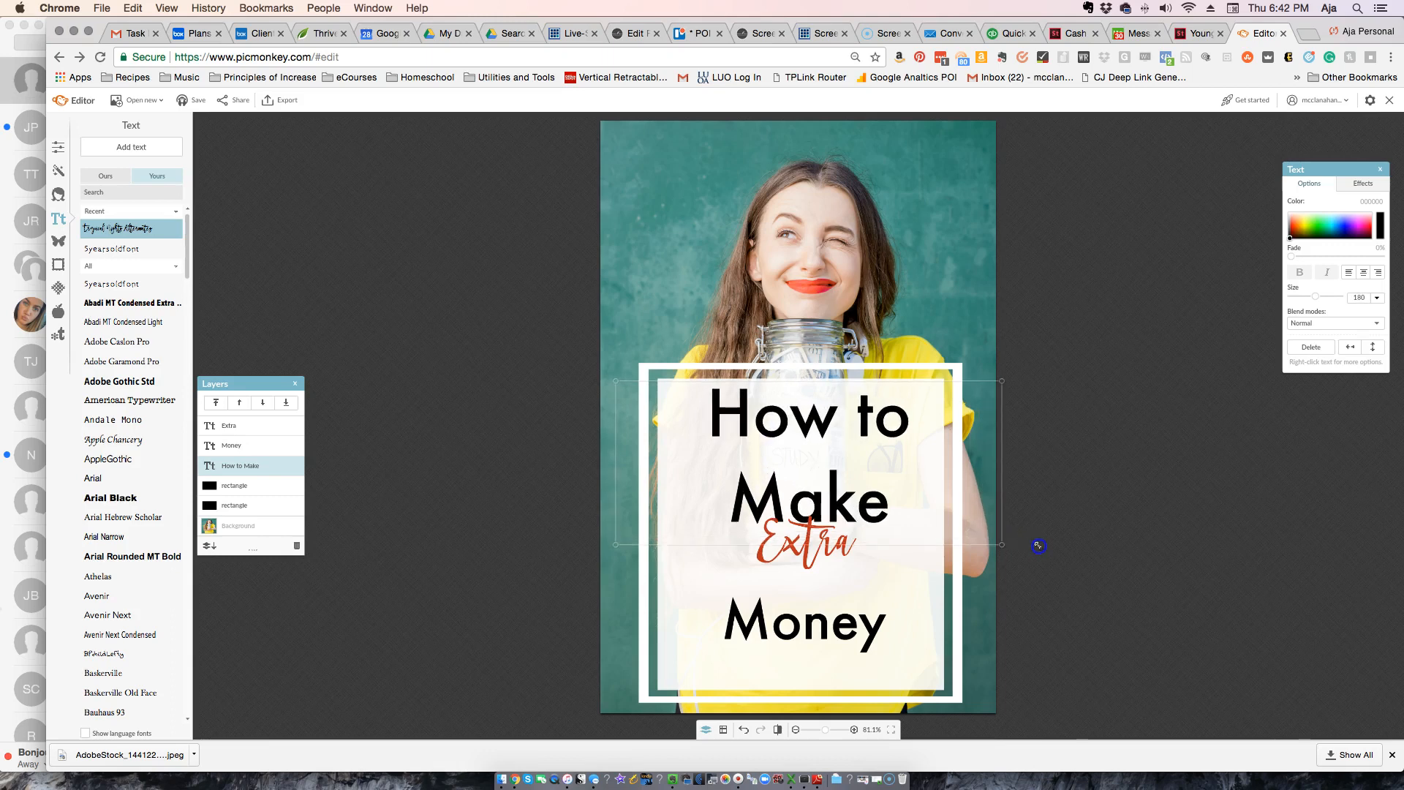
# - Enlarge the "Extra" text to size 165 and move it slightly lower, between "Make" and "Money"
pyautogui.click(779, 620)
pyautogui.moveTo(799, 557); pyautogui.dragTo(788, 578)
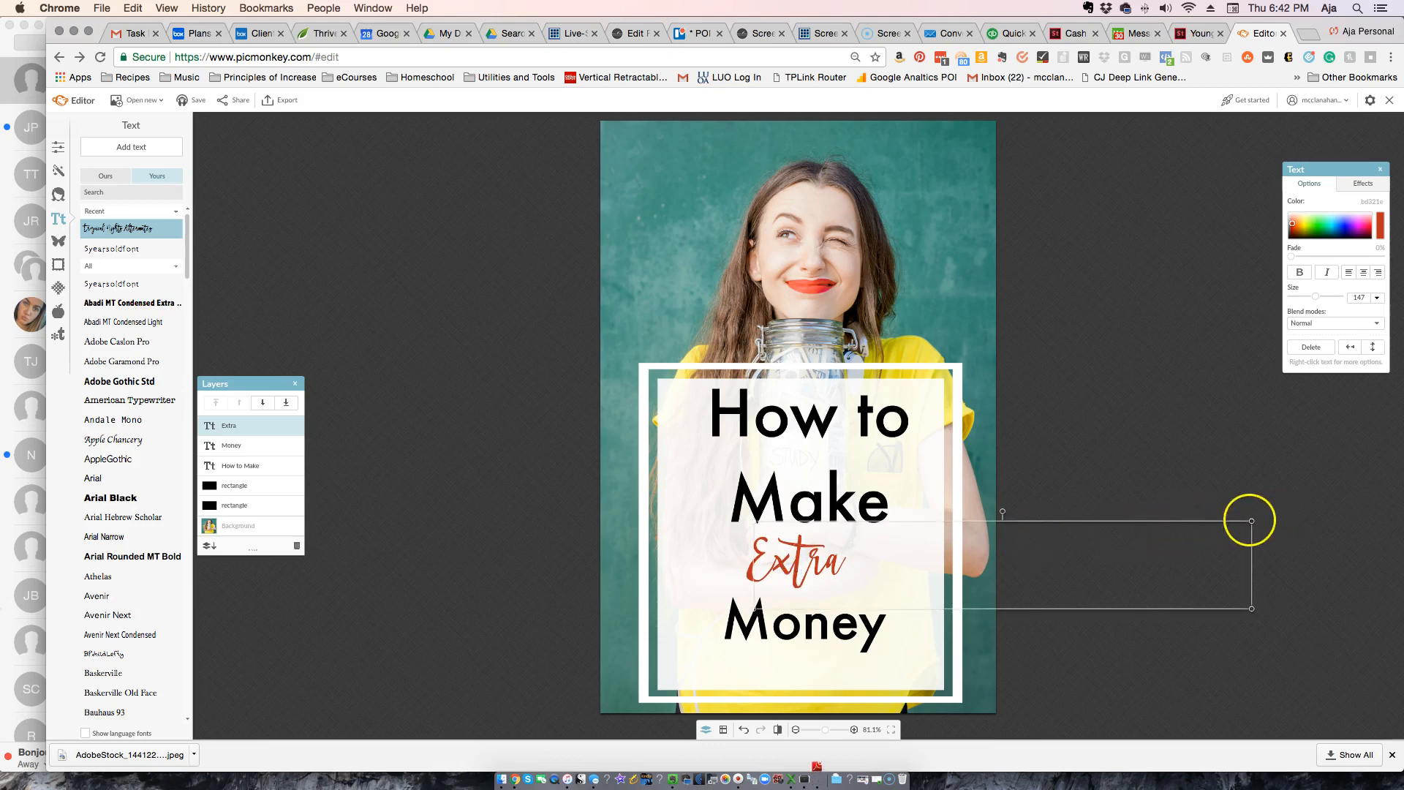
pyautogui.moveTo(1251, 523); pyautogui.dragTo(1313, 482)
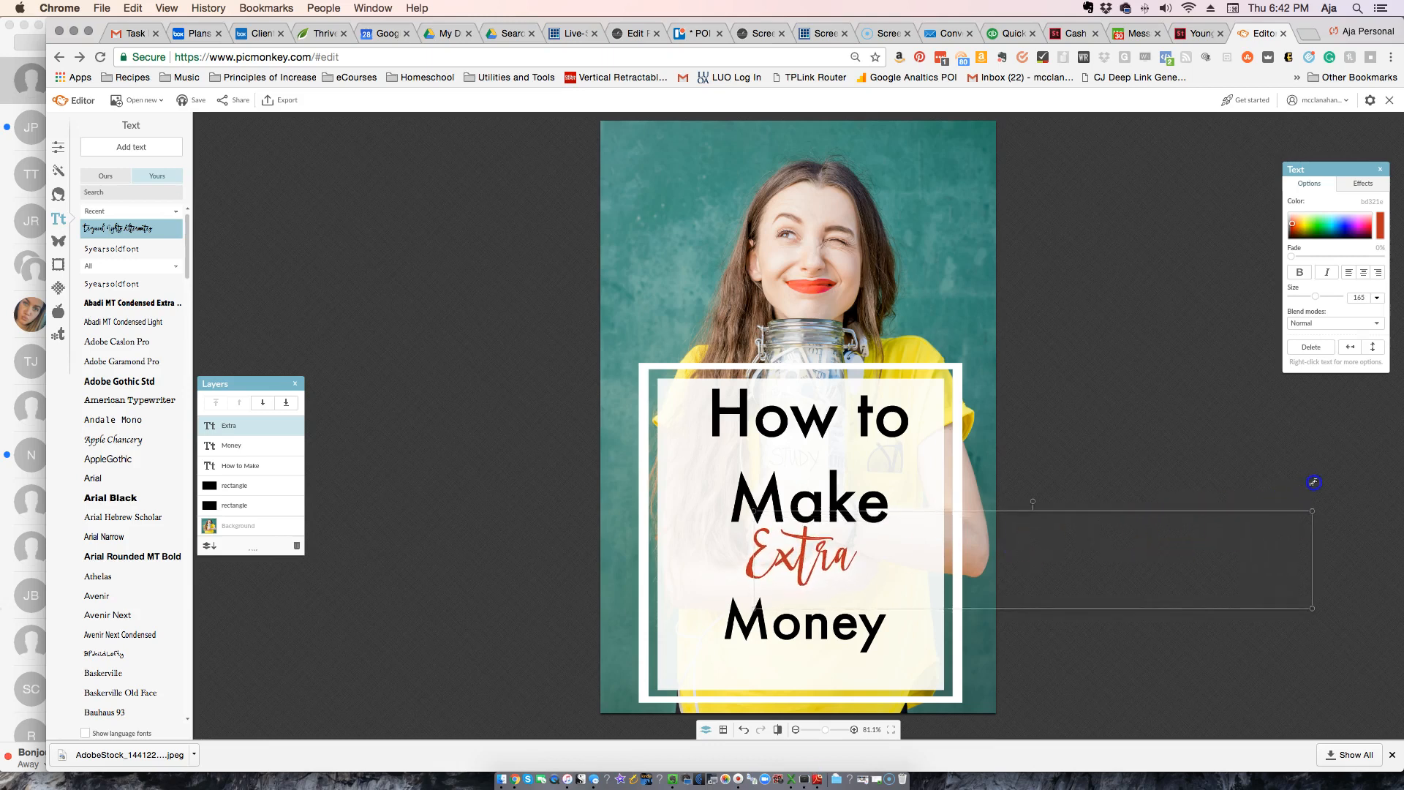
pyautogui.moveTo(926, 583); pyautogui.dragTo(918, 590)
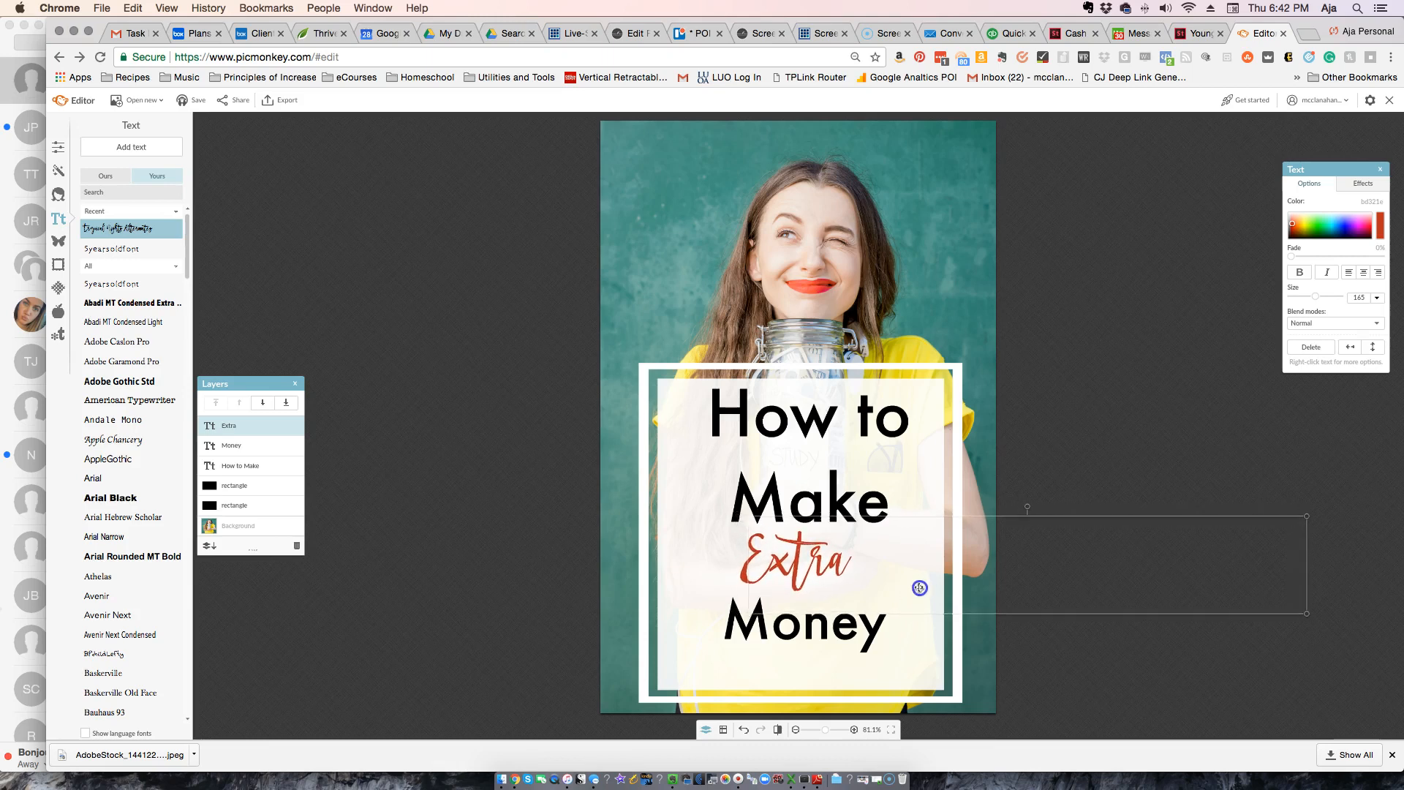
# - Extend the "Money" text to read "Money in College" and reduce it to size 94
pyautogui.click(809, 628)
pyautogui.click(810, 630)
pyautogui.click(905, 630)
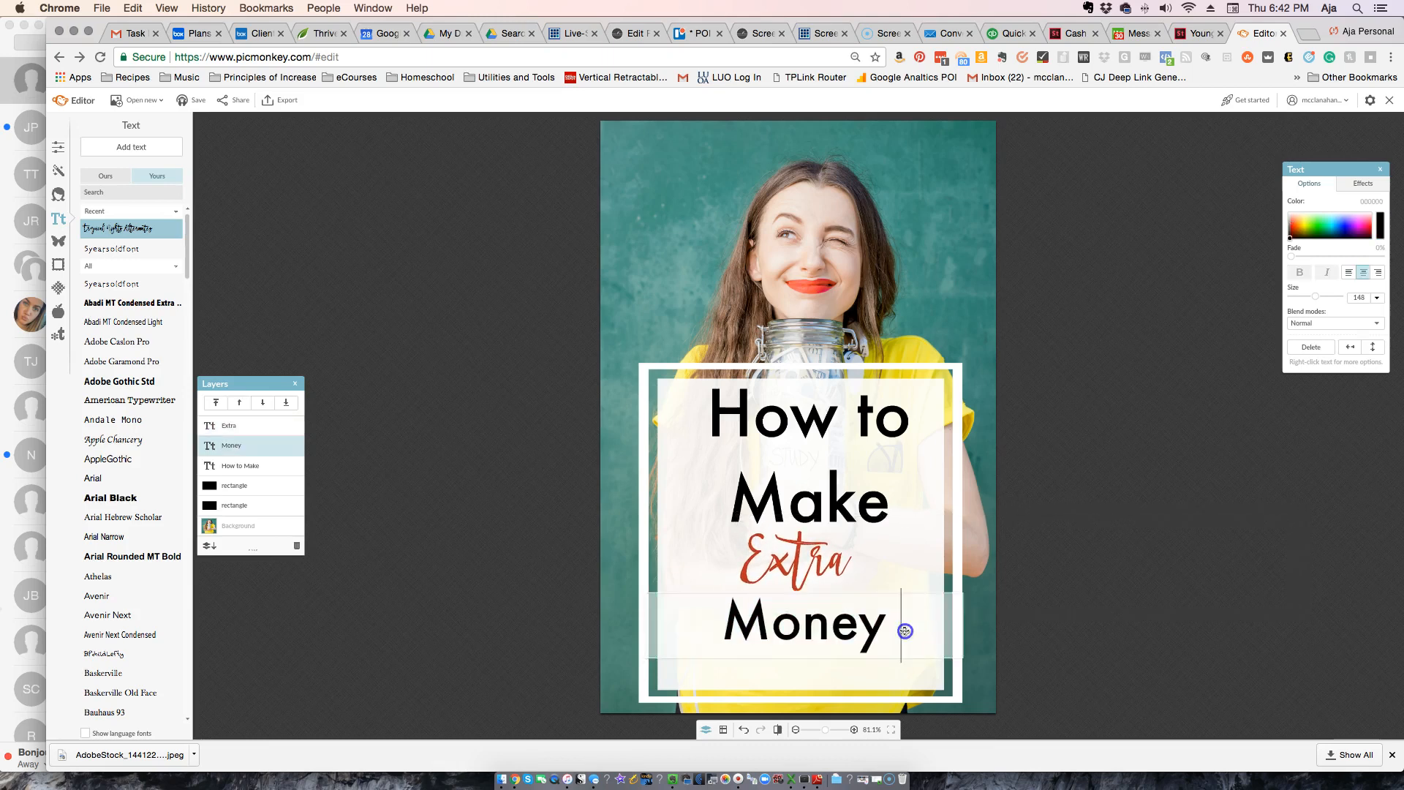
pyautogui.write('in College')
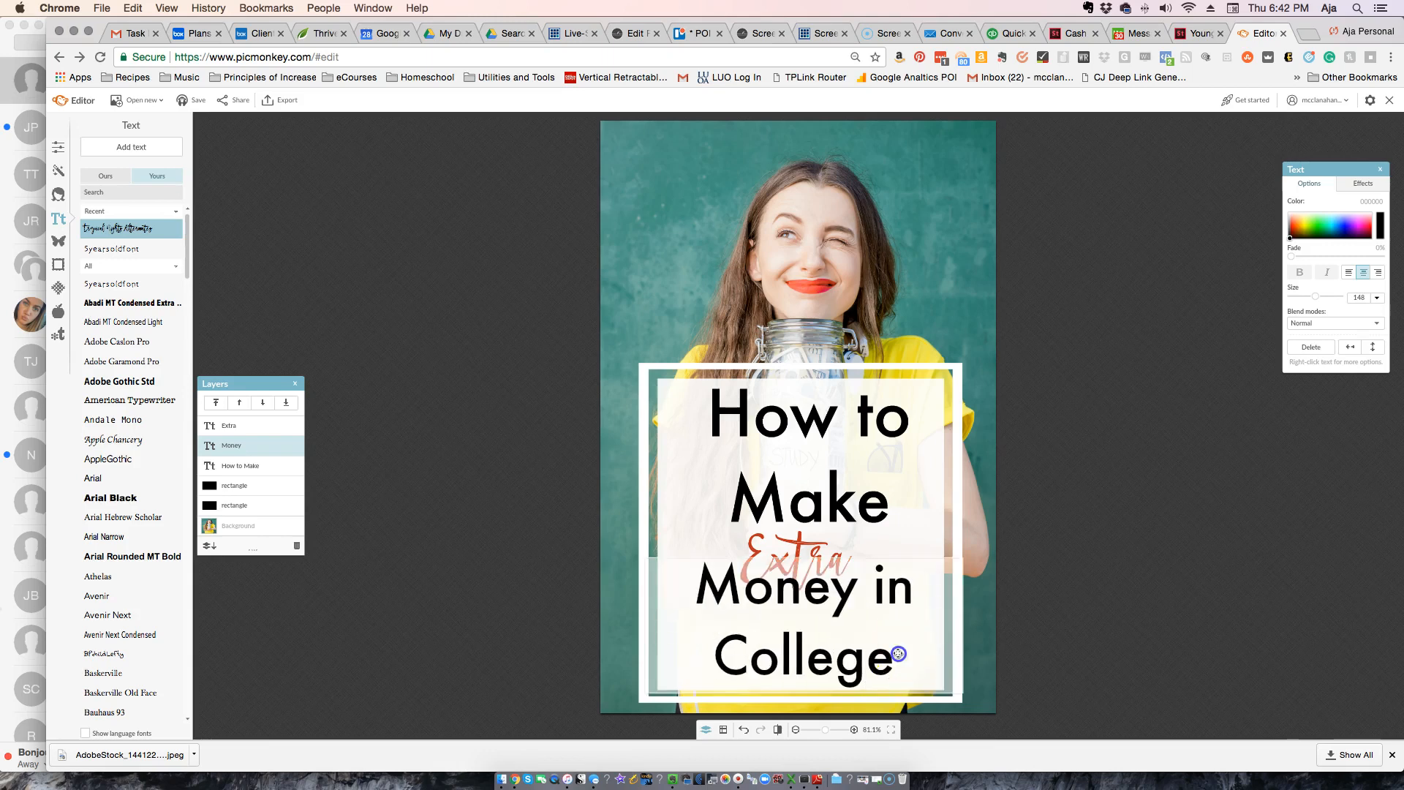
pyautogui.moveTo(898, 653); pyautogui.dragTo(670, 599)
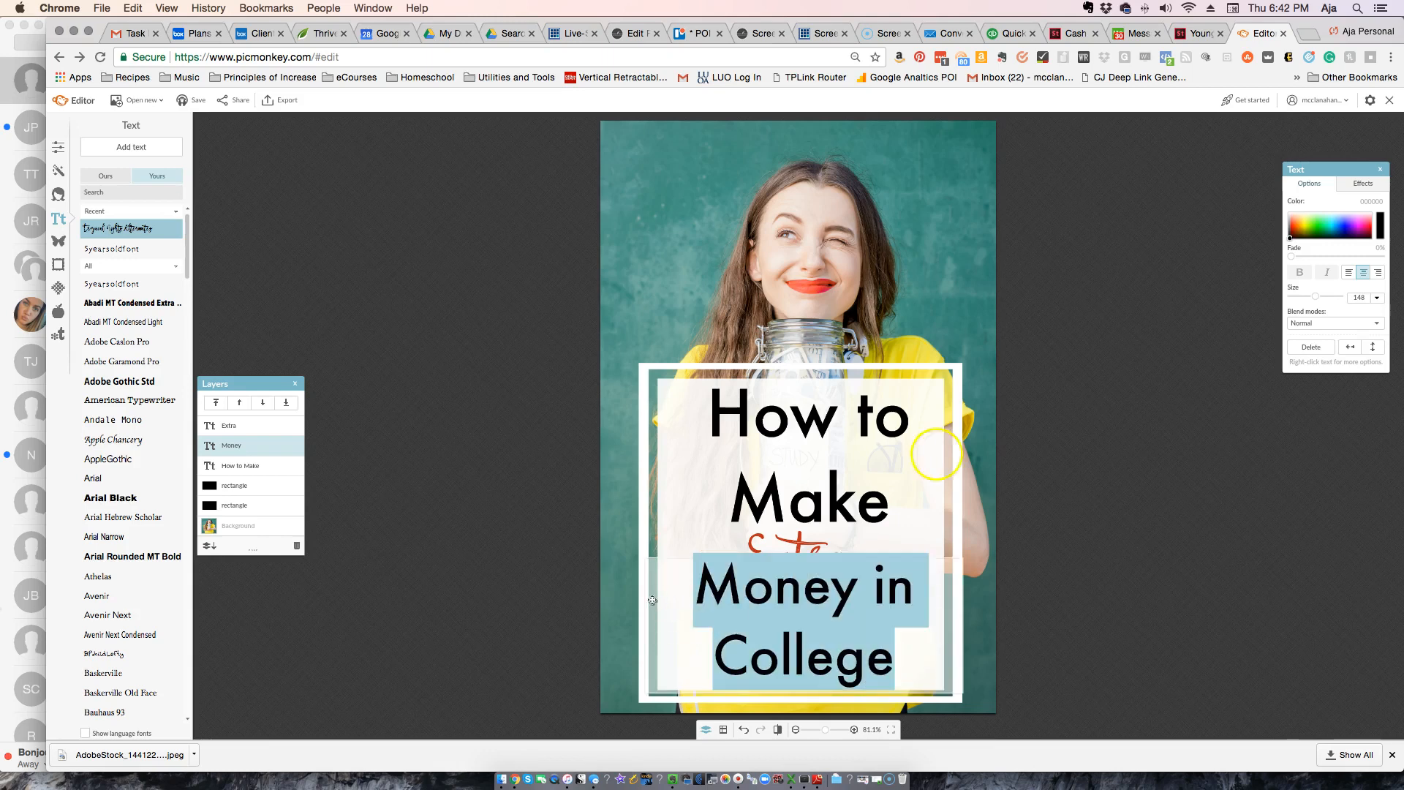
pyautogui.moveTo(1318, 301); pyautogui.dragTo(1307, 299)
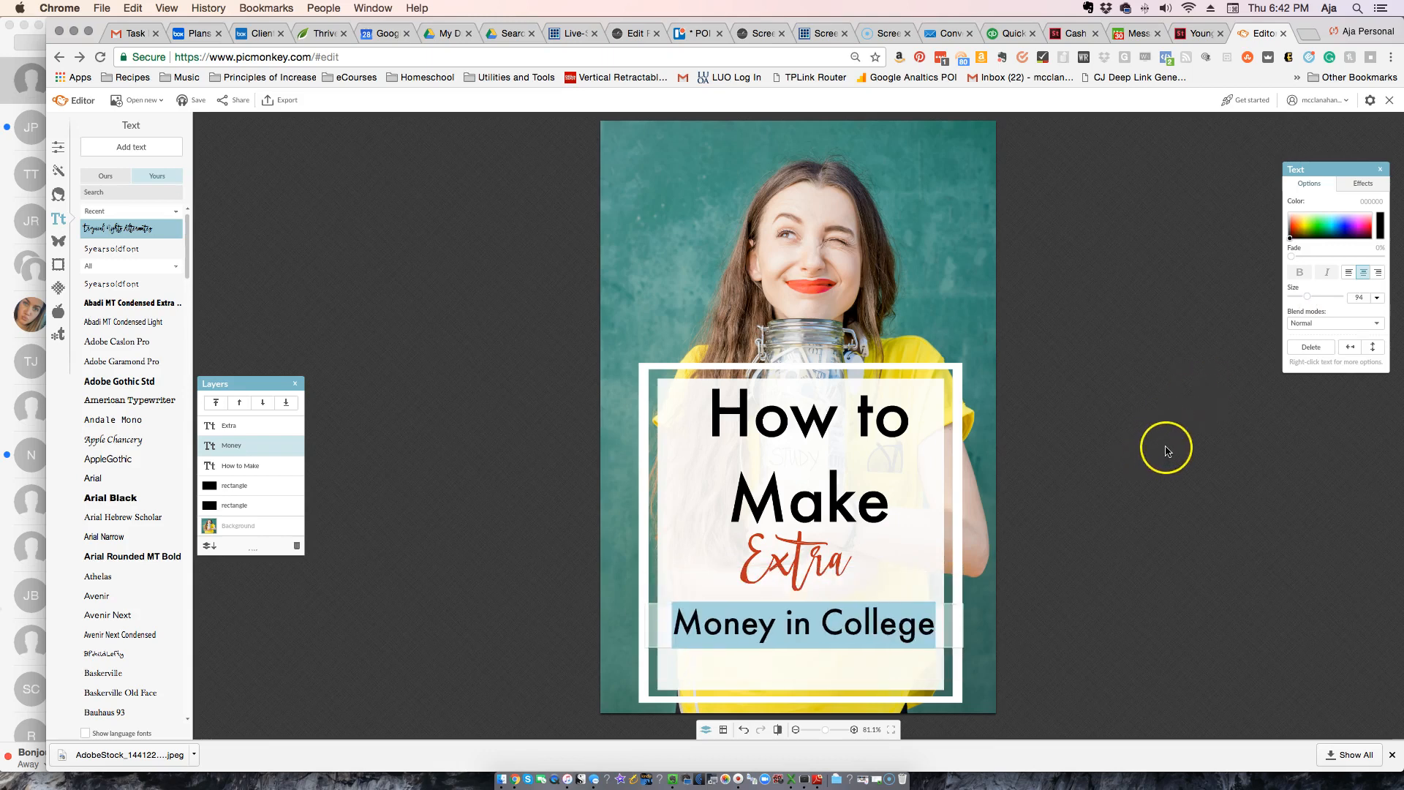
# - Break the "Money in College" text into two lines after "Money"
pyautogui.click(856, 607)
pyautogui.click(832, 622)
pyautogui.click(782, 625)
pyautogui.press('Return')
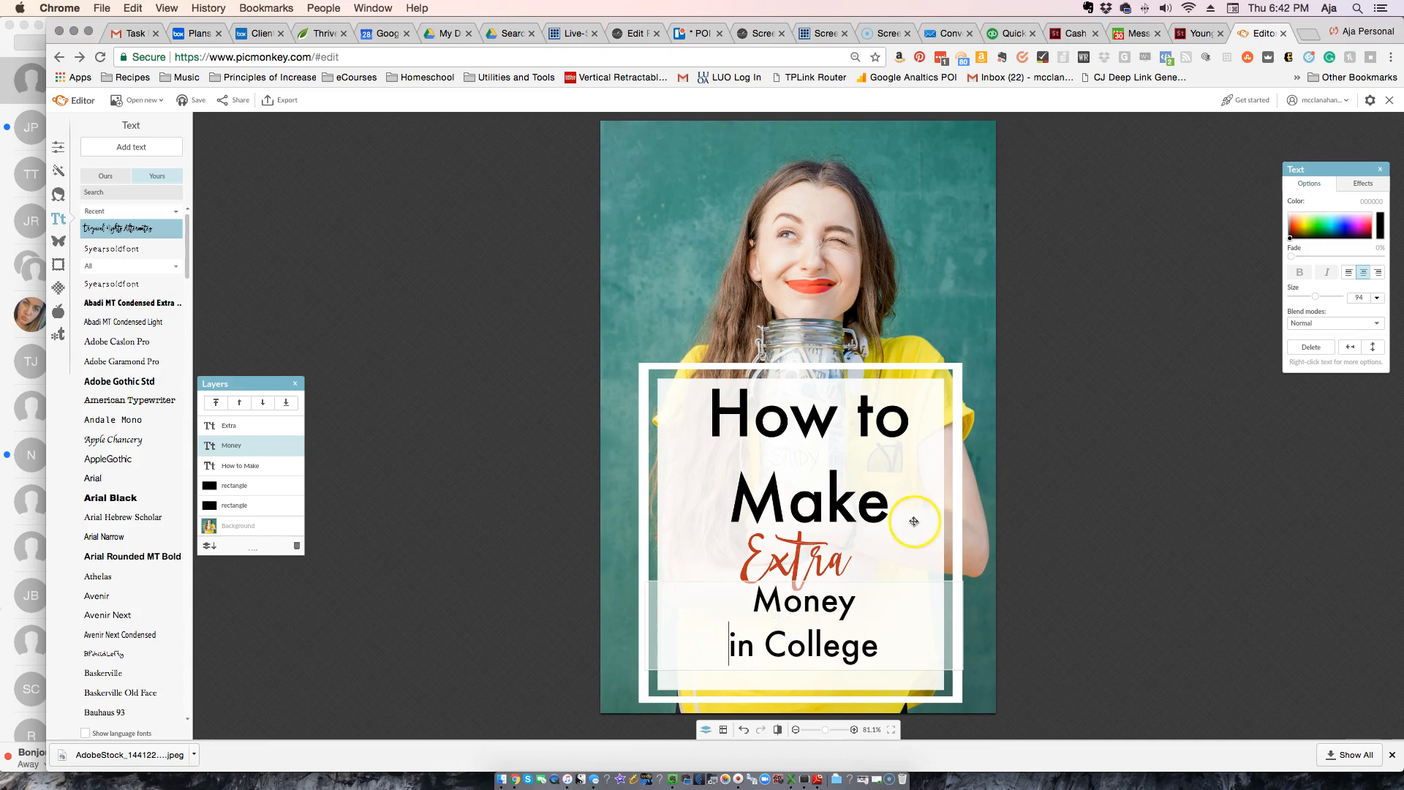
# - Reduce the "How to Make" text to size 128 on a single line and center it near the top of the white panel
pyautogui.click(786, 504)
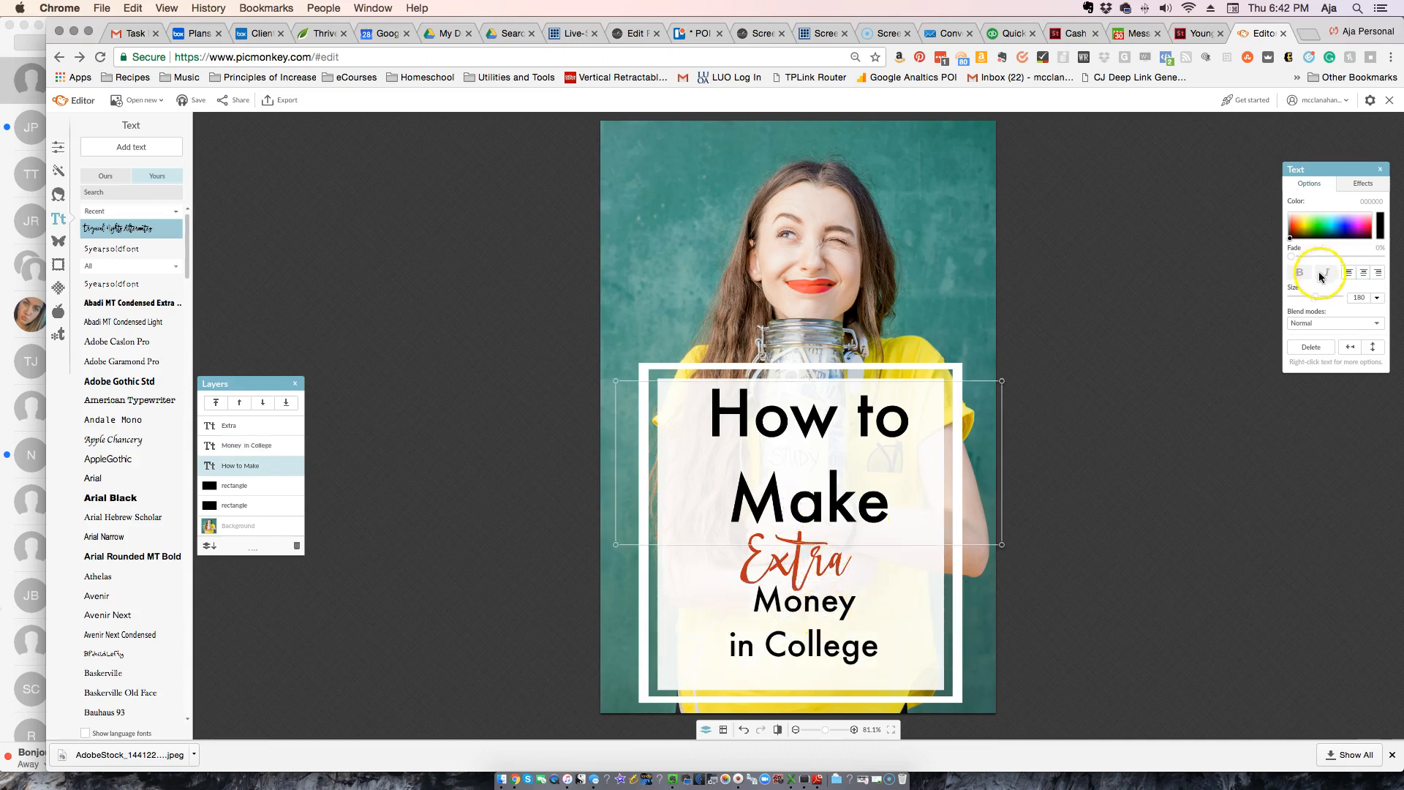
pyautogui.moveTo(1314, 298); pyautogui.dragTo(1313, 299)
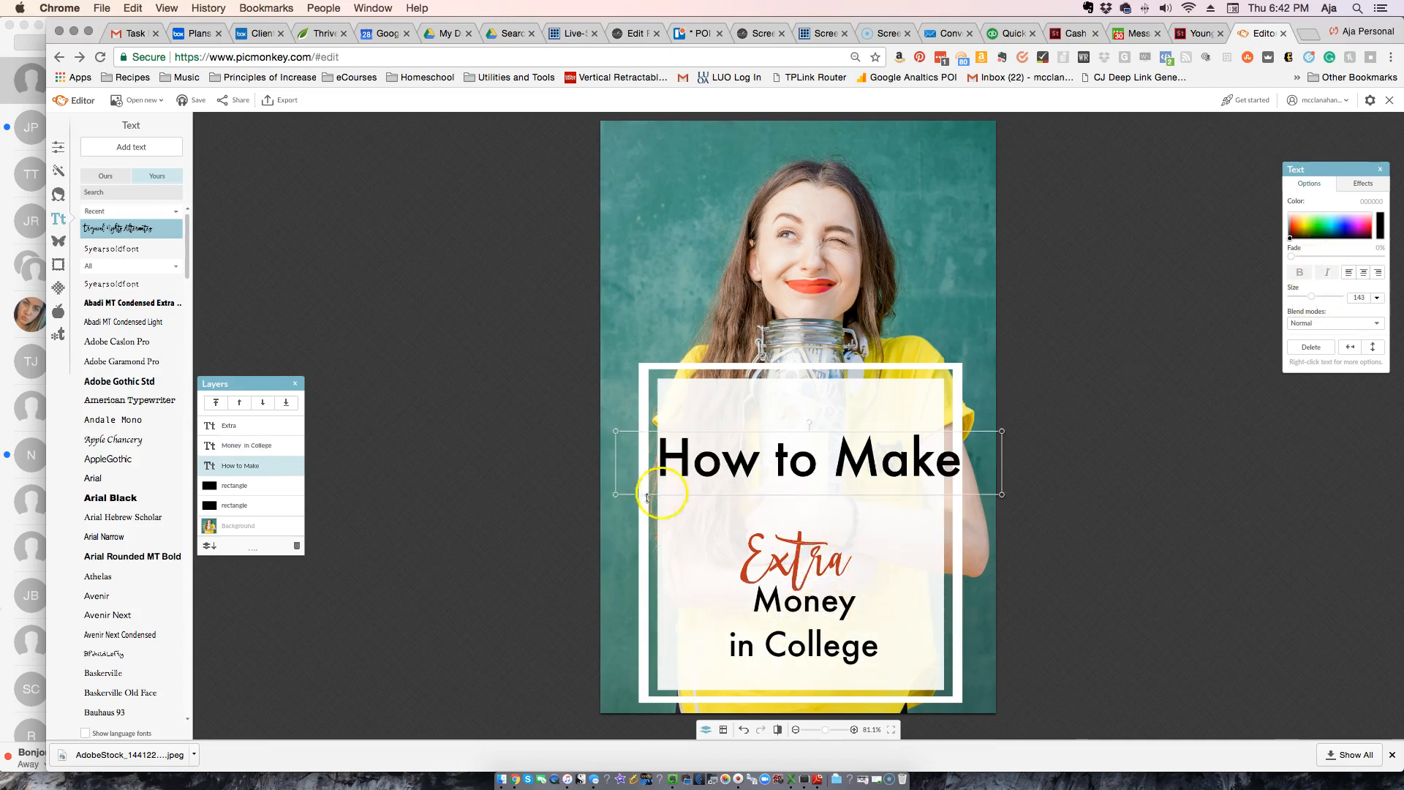
pyautogui.moveTo(772, 468); pyautogui.dragTo(769, 430)
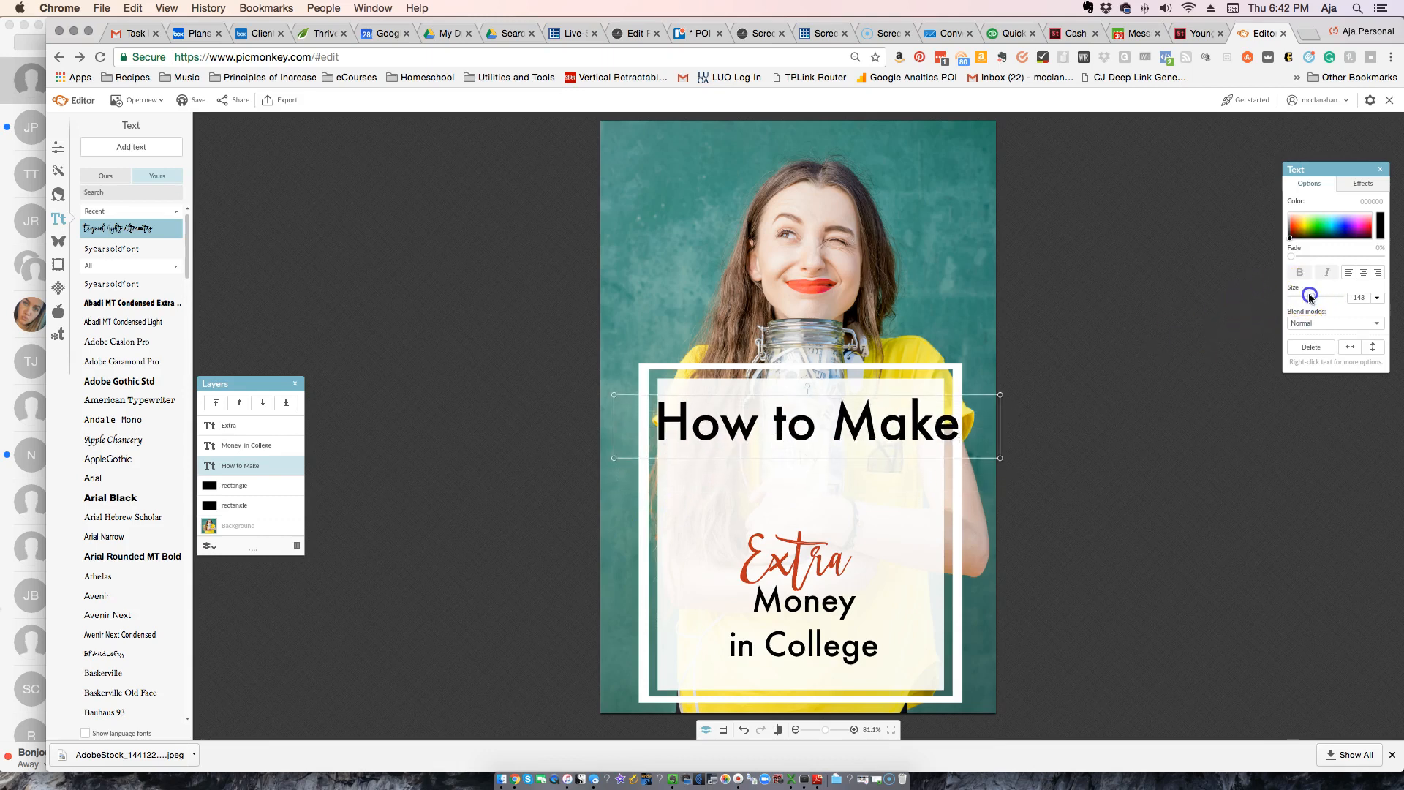
pyautogui.moveTo(1310, 297); pyautogui.dragTo(1307, 297)
pyautogui.moveTo(859, 431); pyautogui.dragTo(854, 431)
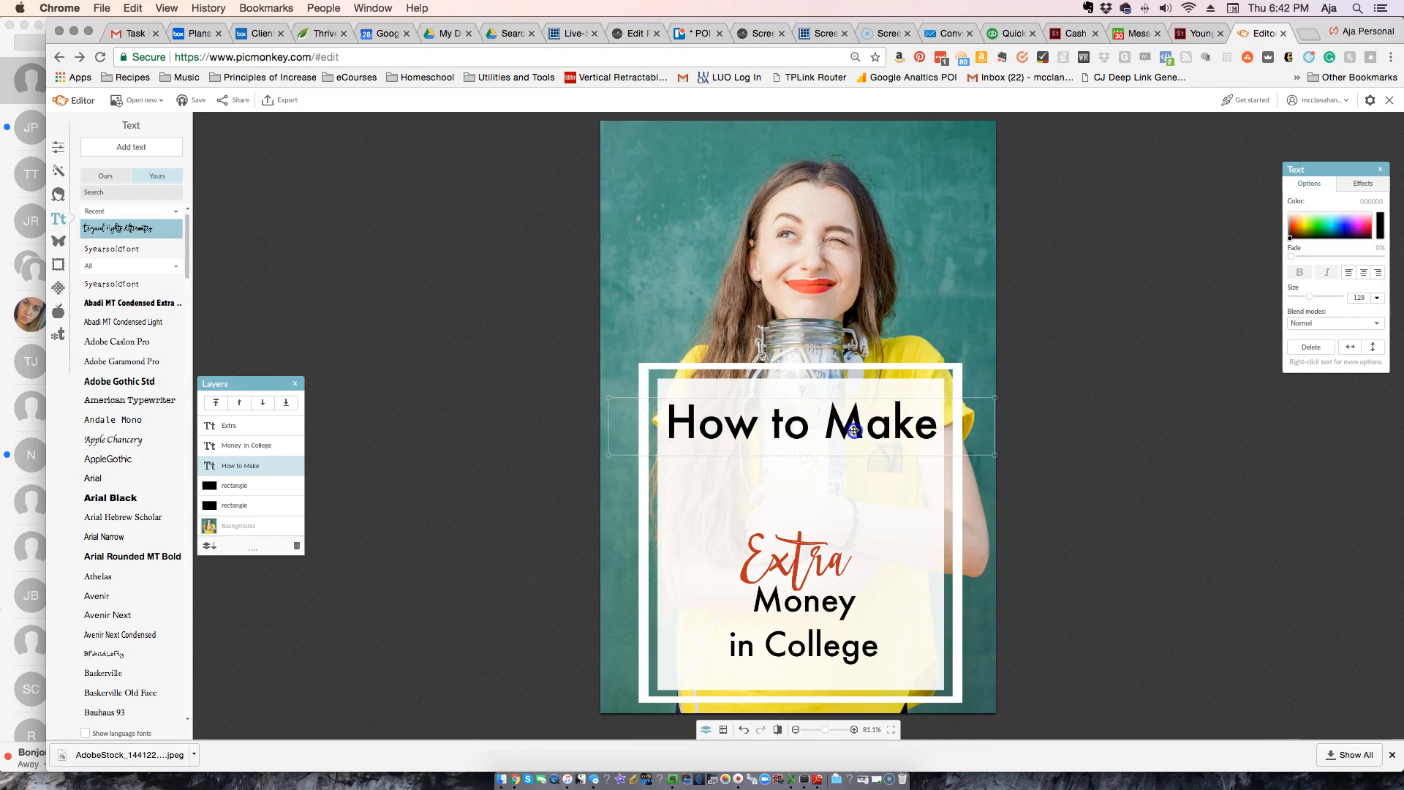
# - Move the "Extra" text up beneath "How to Make", enlarge it beyond size 236 and center it in the white panel
pyautogui.click(831, 563)
pyautogui.moveTo(808, 553); pyautogui.dragTo(796, 479)
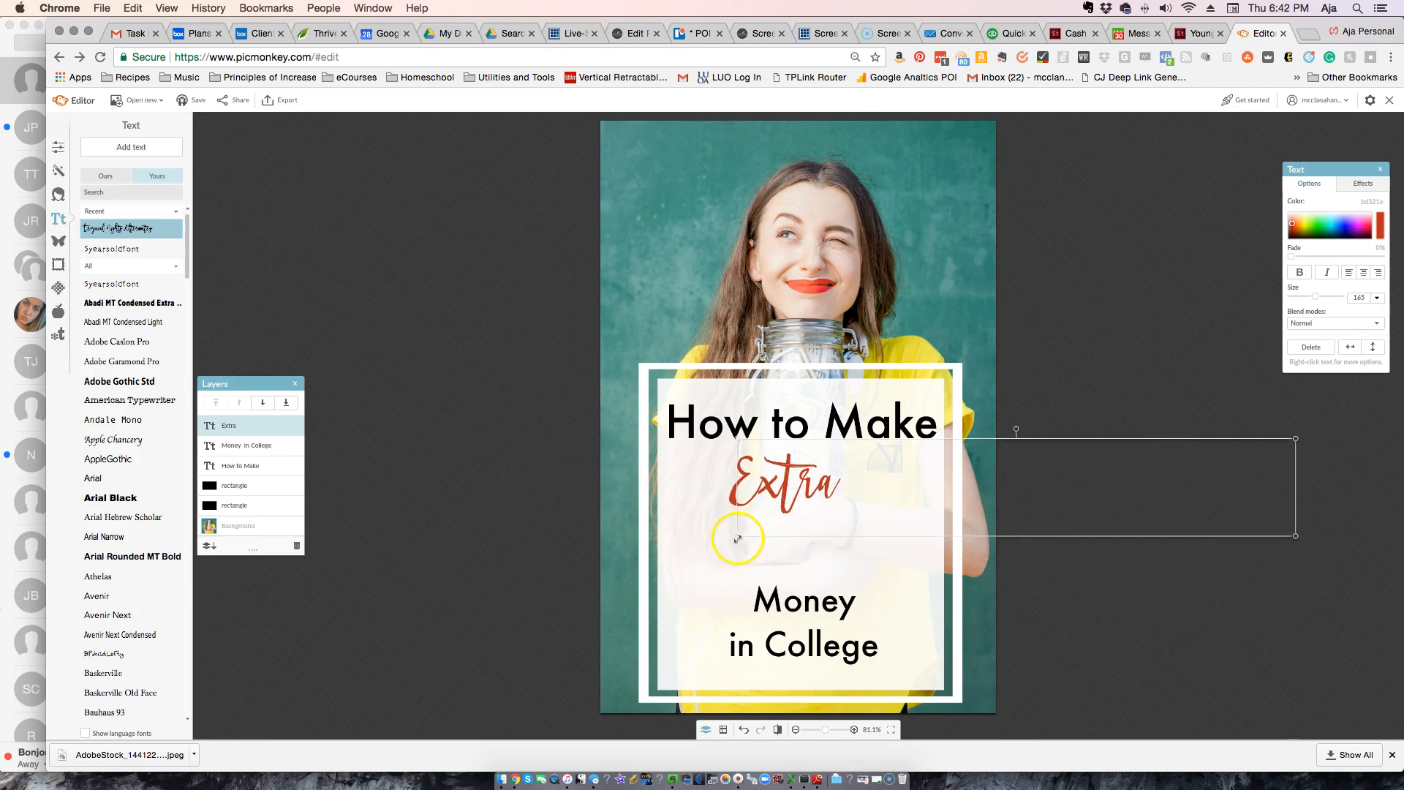
pyautogui.moveTo(734, 537); pyautogui.dragTo(657, 549)
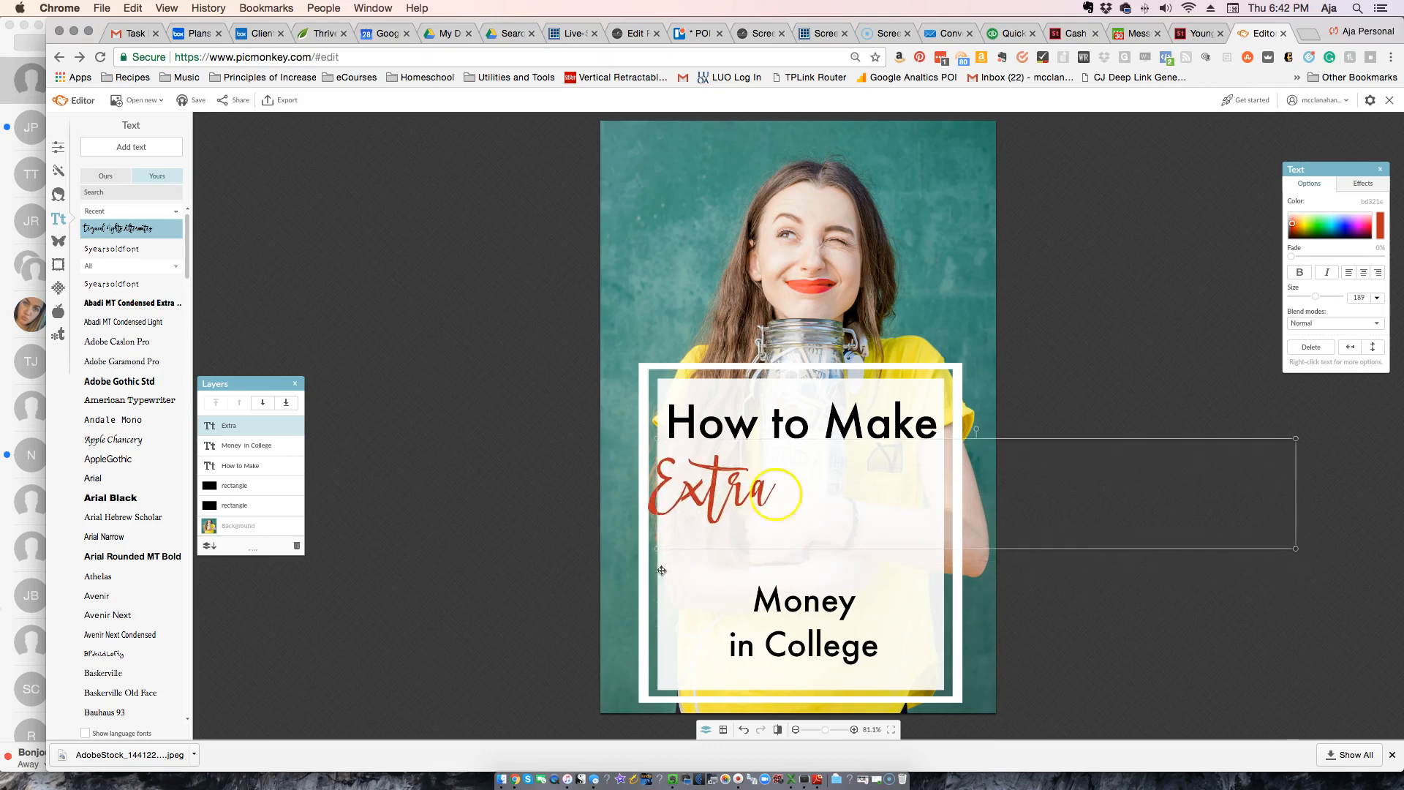
pyautogui.moveTo(778, 482); pyautogui.dragTo(866, 479)
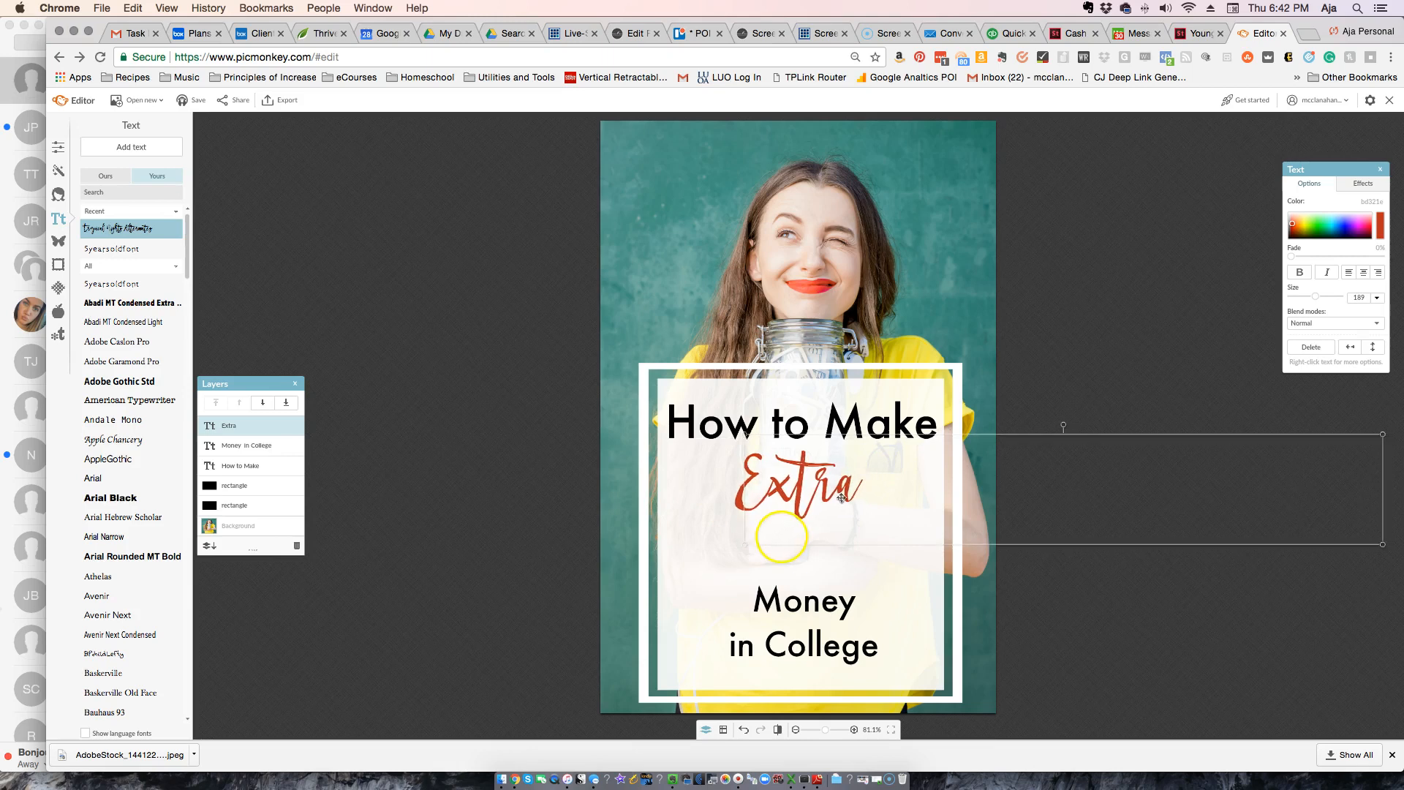
pyautogui.moveTo(744, 545); pyautogui.dragTo(582, 628)
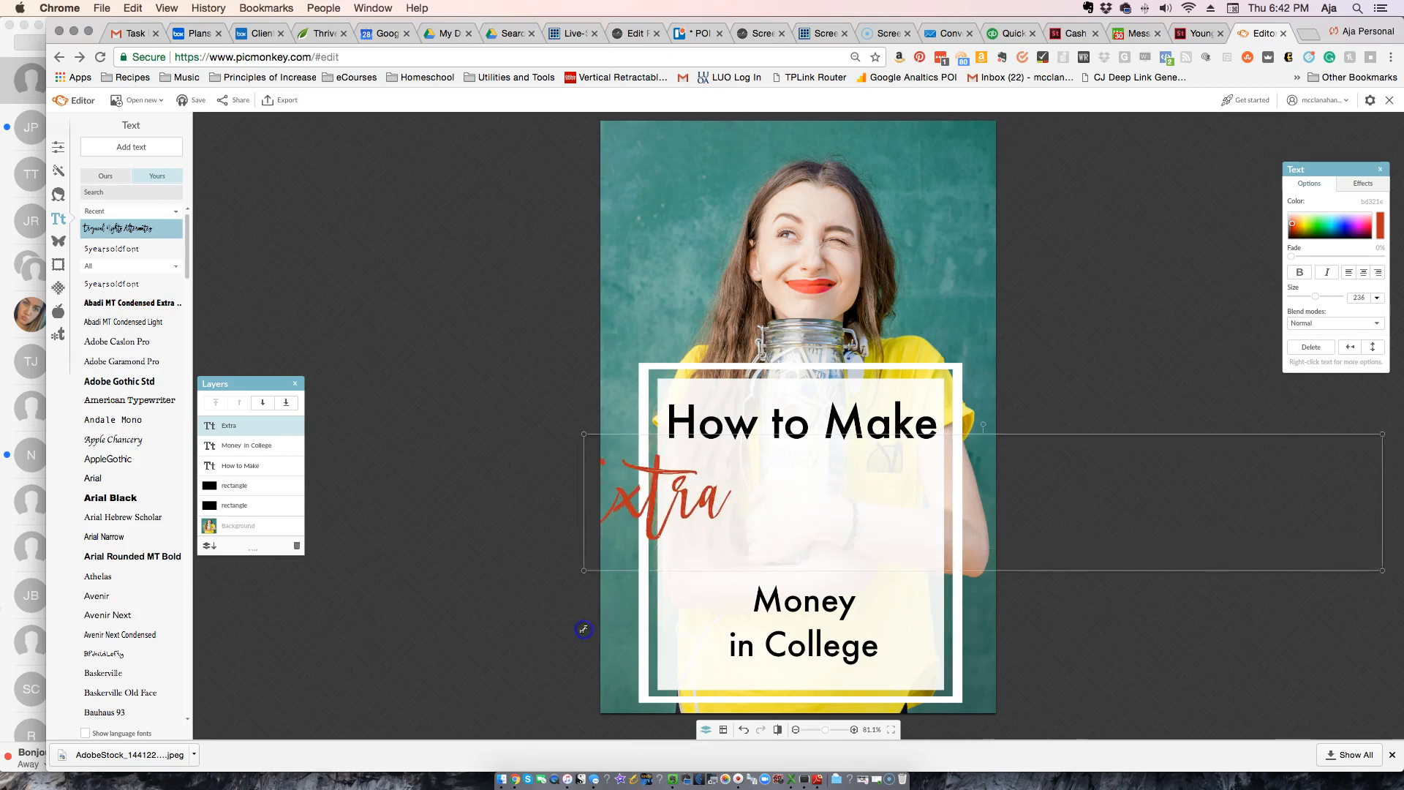
pyautogui.moveTo(720, 504); pyautogui.dragTo(853, 504)
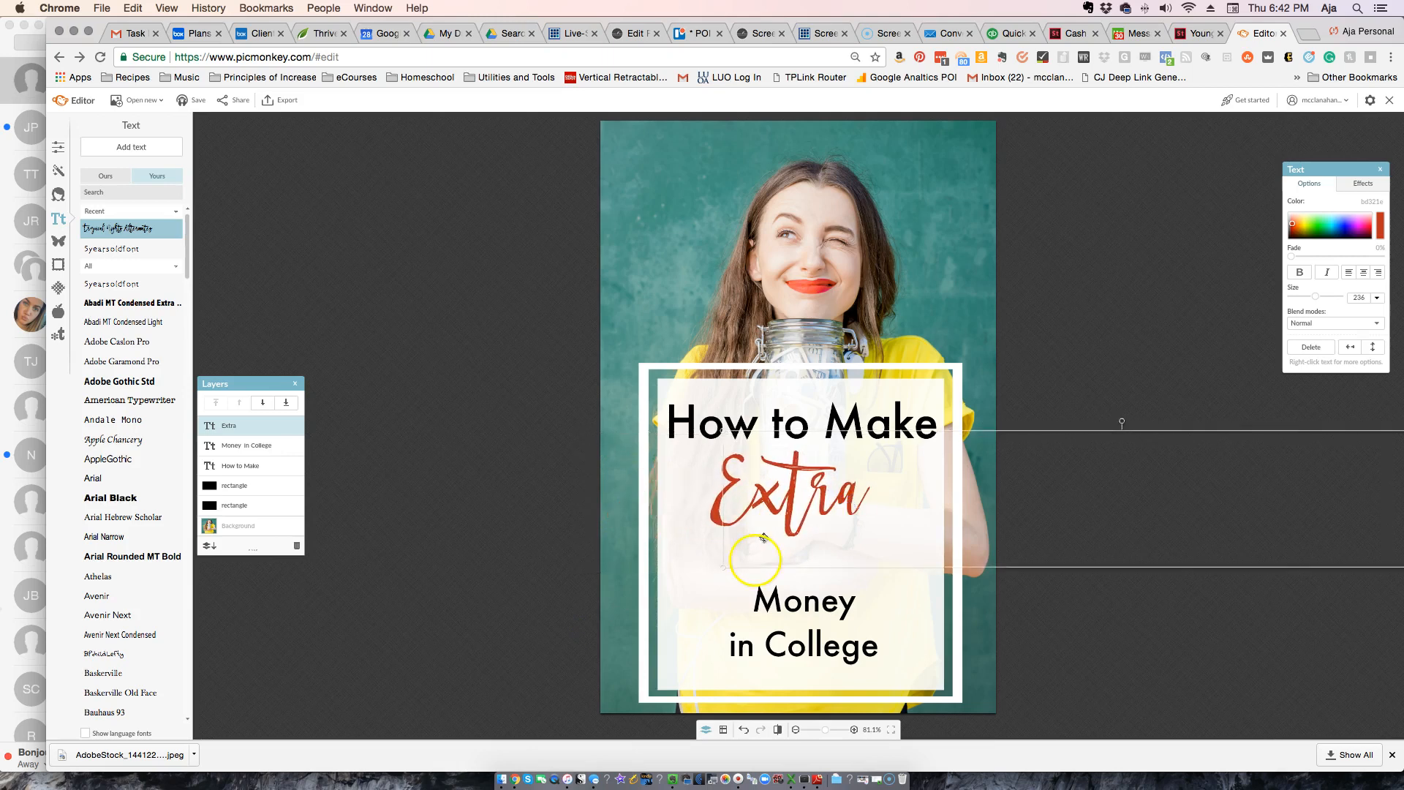
pyautogui.moveTo(718, 570); pyautogui.dragTo(560, 662)
pyautogui.moveTo(702, 528); pyautogui.dragTo(866, 519)
pyautogui.click(1181, 662)
# - Move the "Money in College" text up to sit just below "Extra"
pyautogui.click(833, 625)
pyautogui.moveTo(798, 626); pyautogui.dragTo(790, 601)
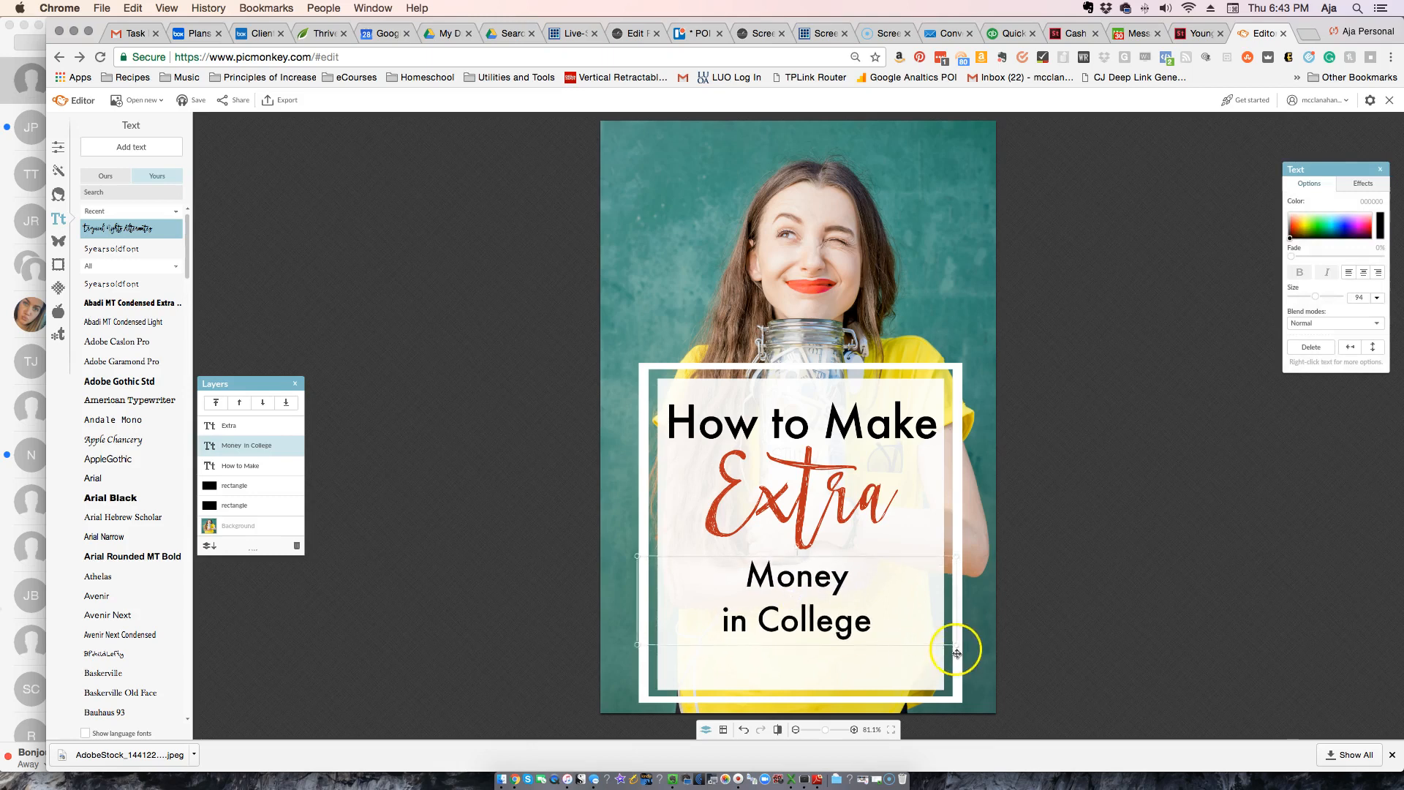
# - Enlarge the "Money in College" text to size 121 and center it beneath "Extra" in the white panel
pyautogui.moveTo(955, 646); pyautogui.dragTo(1034, 697)
pyautogui.moveTo(877, 617); pyautogui.dragTo(836, 616)
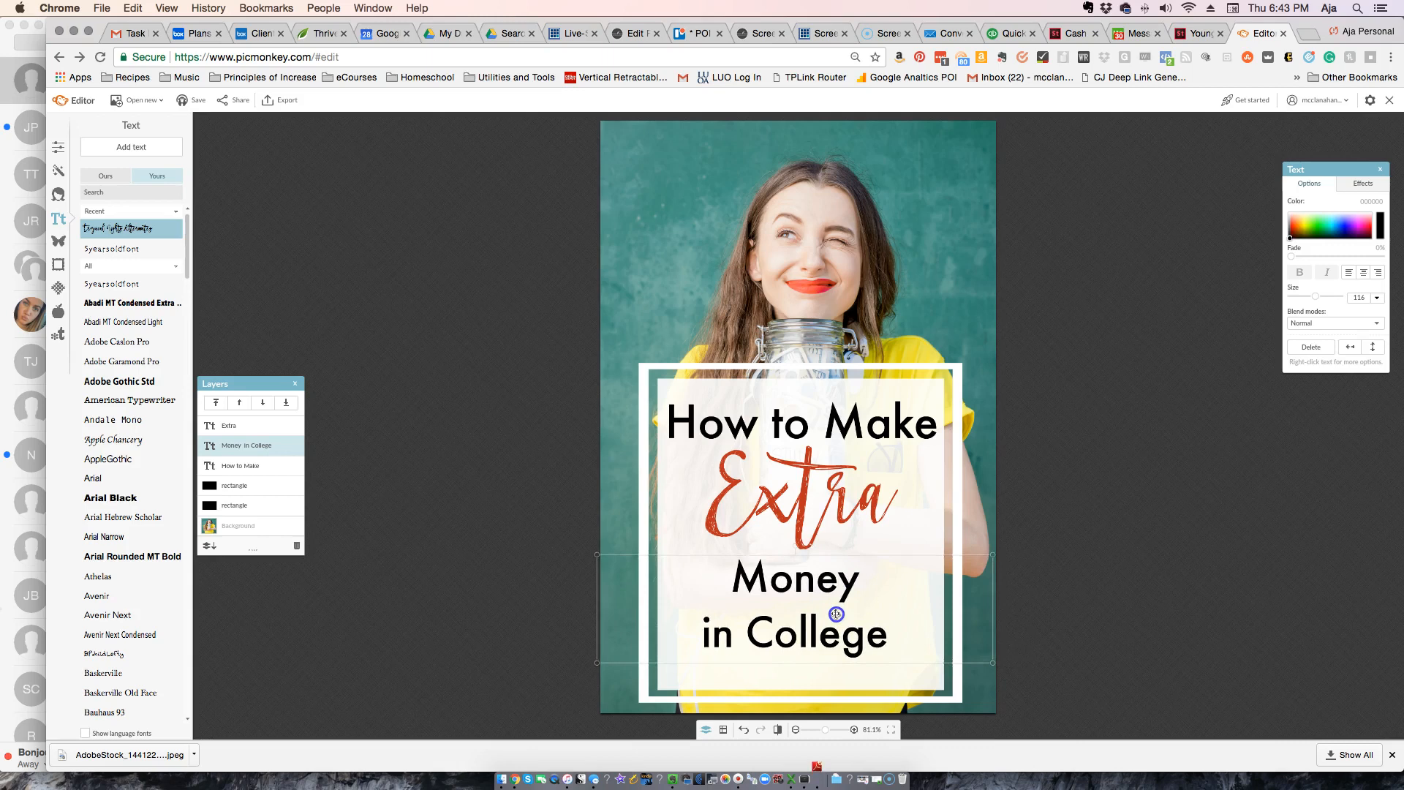
pyautogui.moveTo(1002, 660); pyautogui.dragTo(1007, 666)
pyautogui.moveTo(869, 593); pyautogui.dragTo(857, 594)
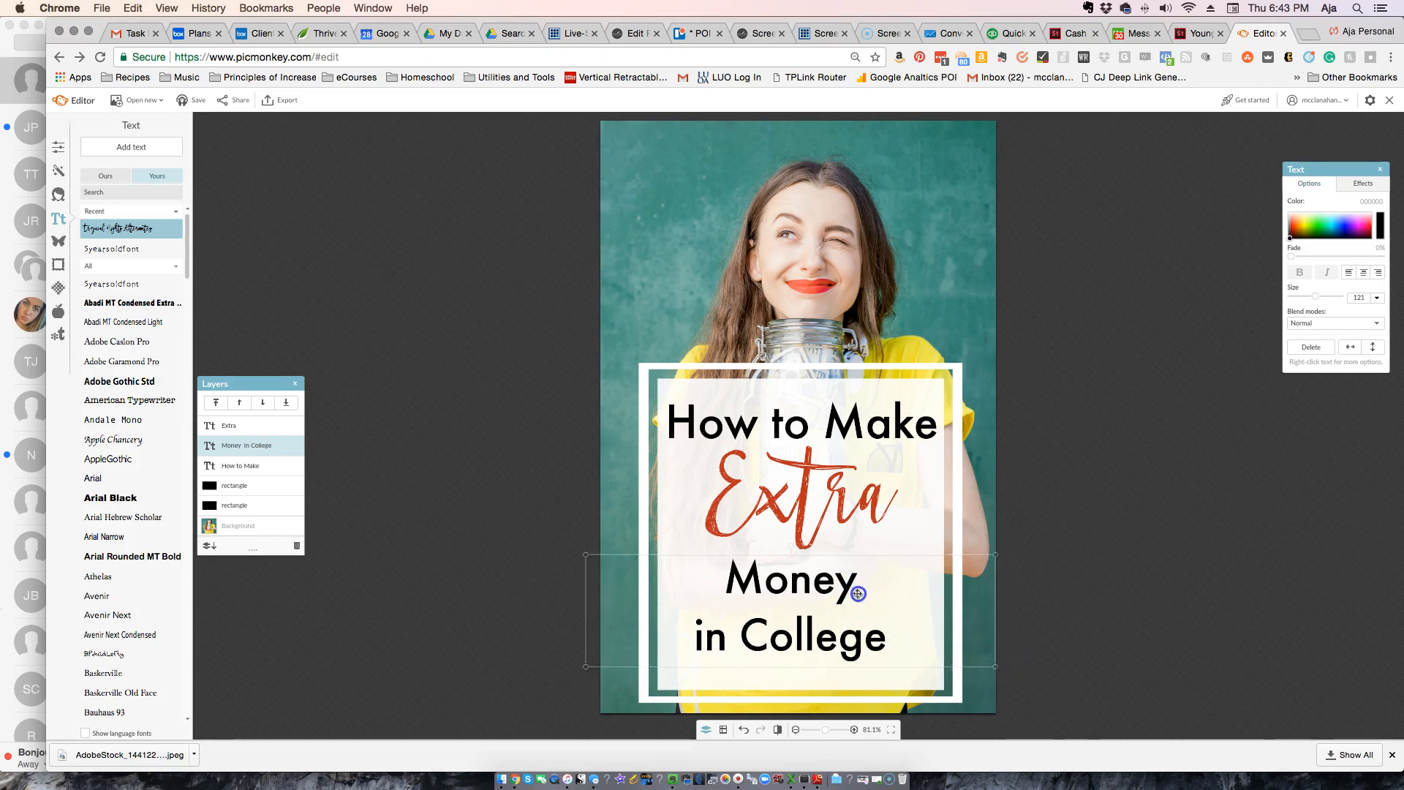
pyautogui.moveTo(839, 594); pyautogui.dragTo(843, 598)
pyautogui.click(1067, 552)
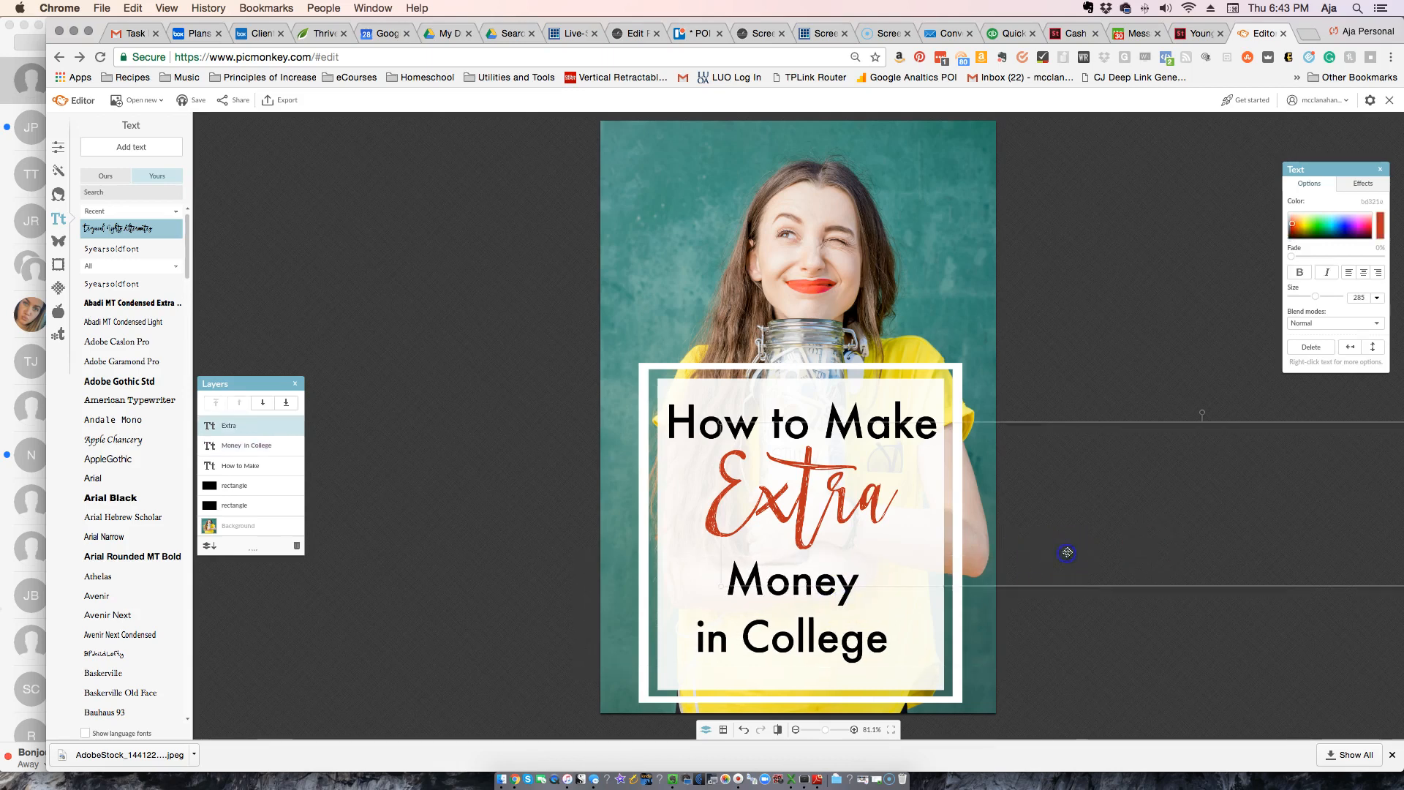
# - Add a rectangle overlay and stretch it to fill the lower part of the white panel, over "Money in College"
pyautogui.click(60, 243)
pyautogui.click(86, 231)
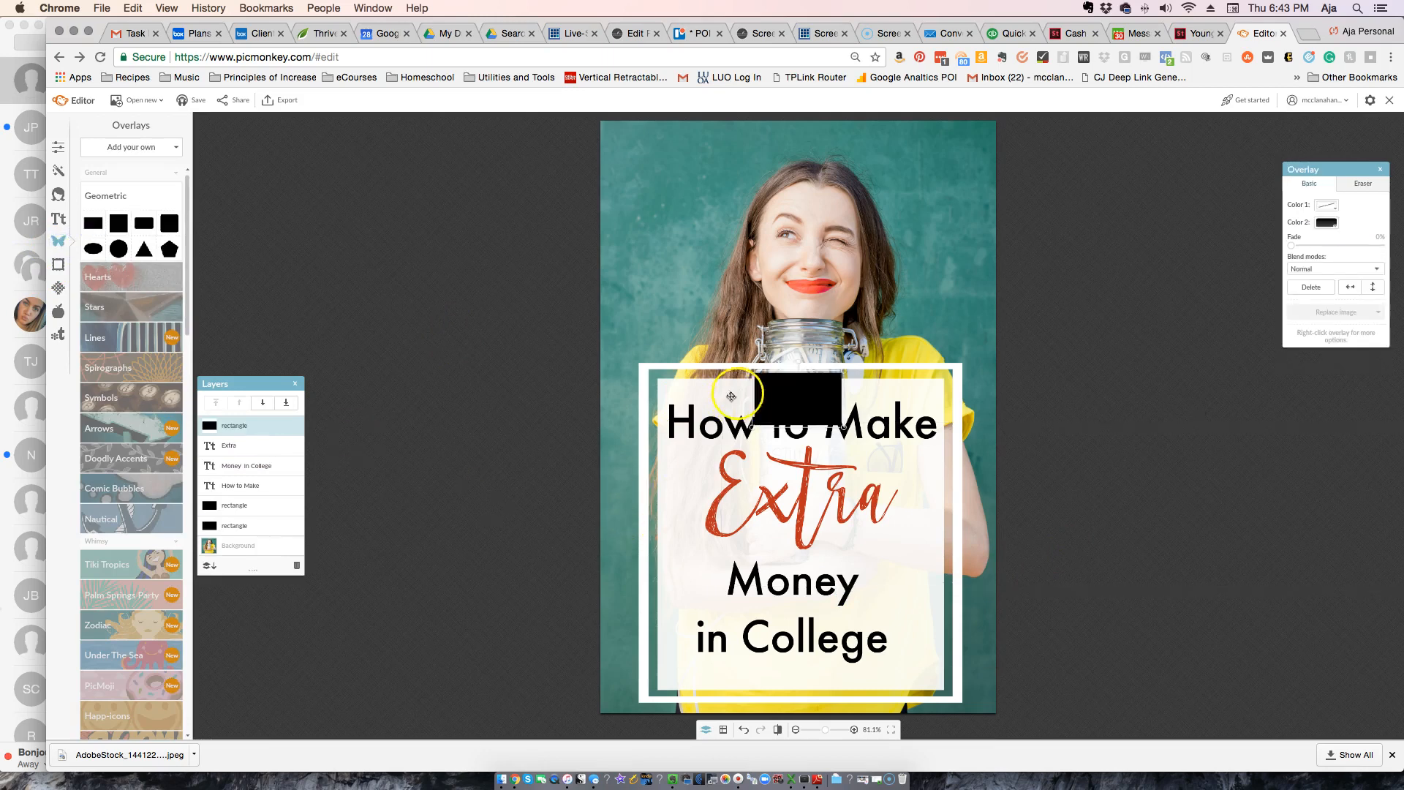
pyautogui.moveTo(795, 399); pyautogui.dragTo(893, 580)
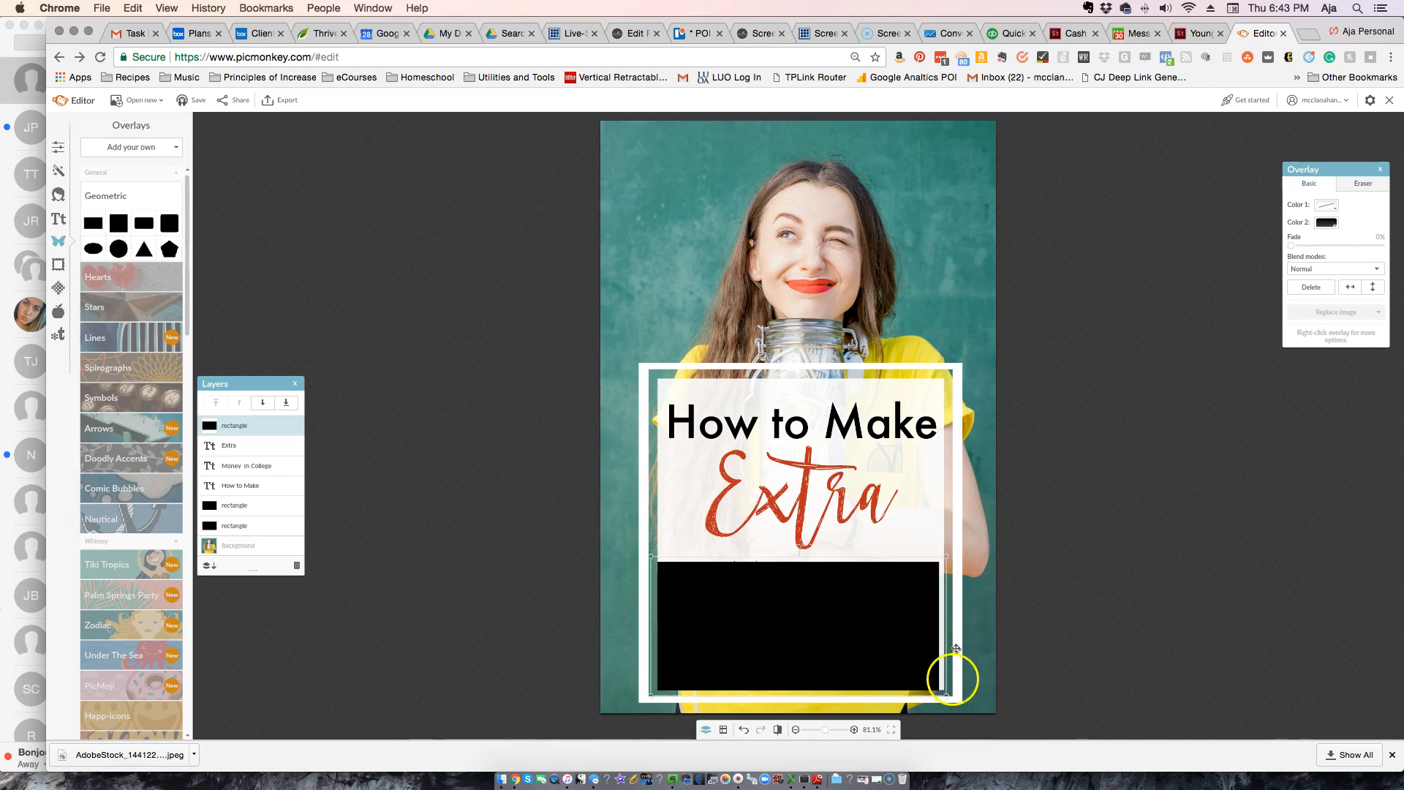
pyautogui.moveTo(946, 697); pyautogui.dragTo(951, 697)
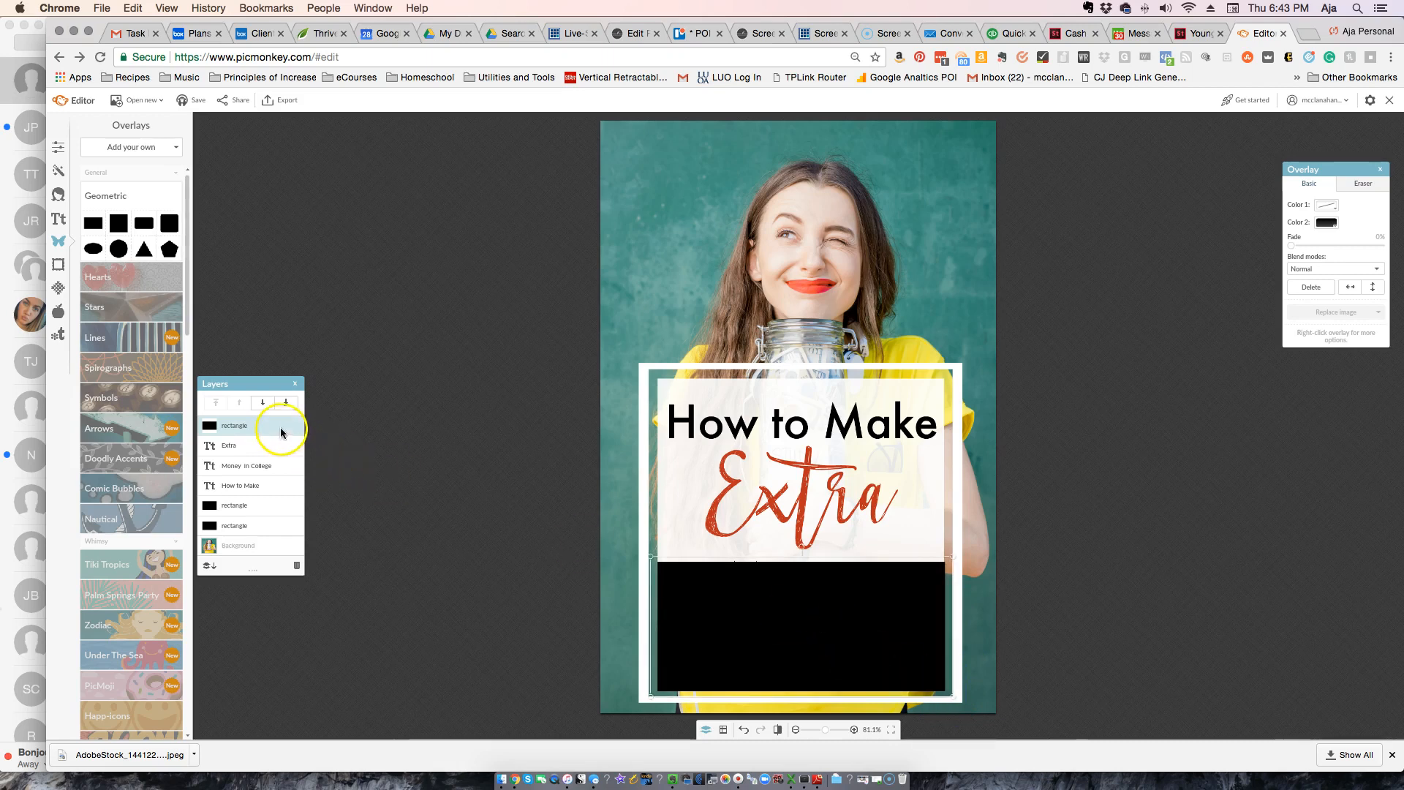
# - Recolor the new black rectangle with the red-orange sampled from the "Extra" text
pyautogui.rightClick(695, 603)
pyautogui.click(666, 590)
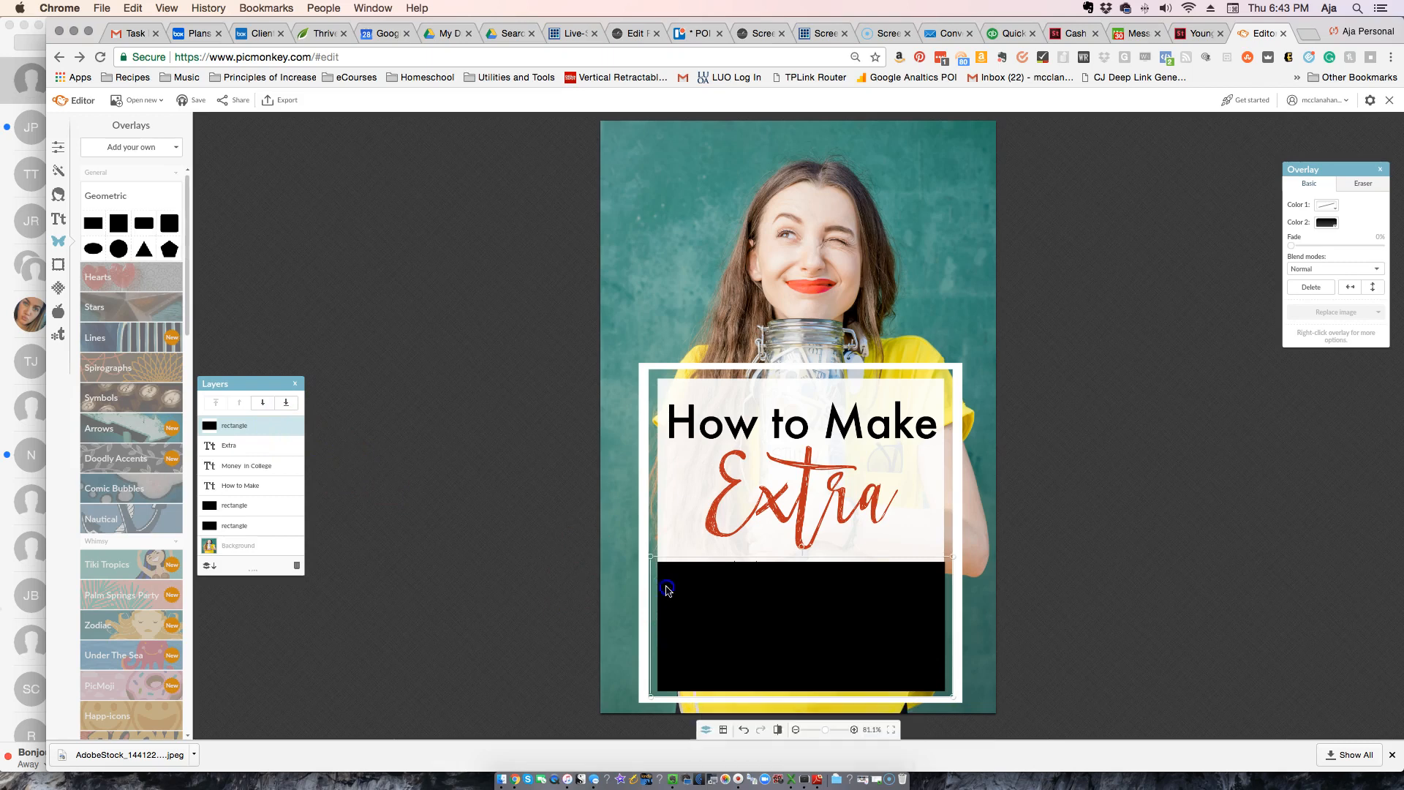
pyautogui.click(1325, 223)
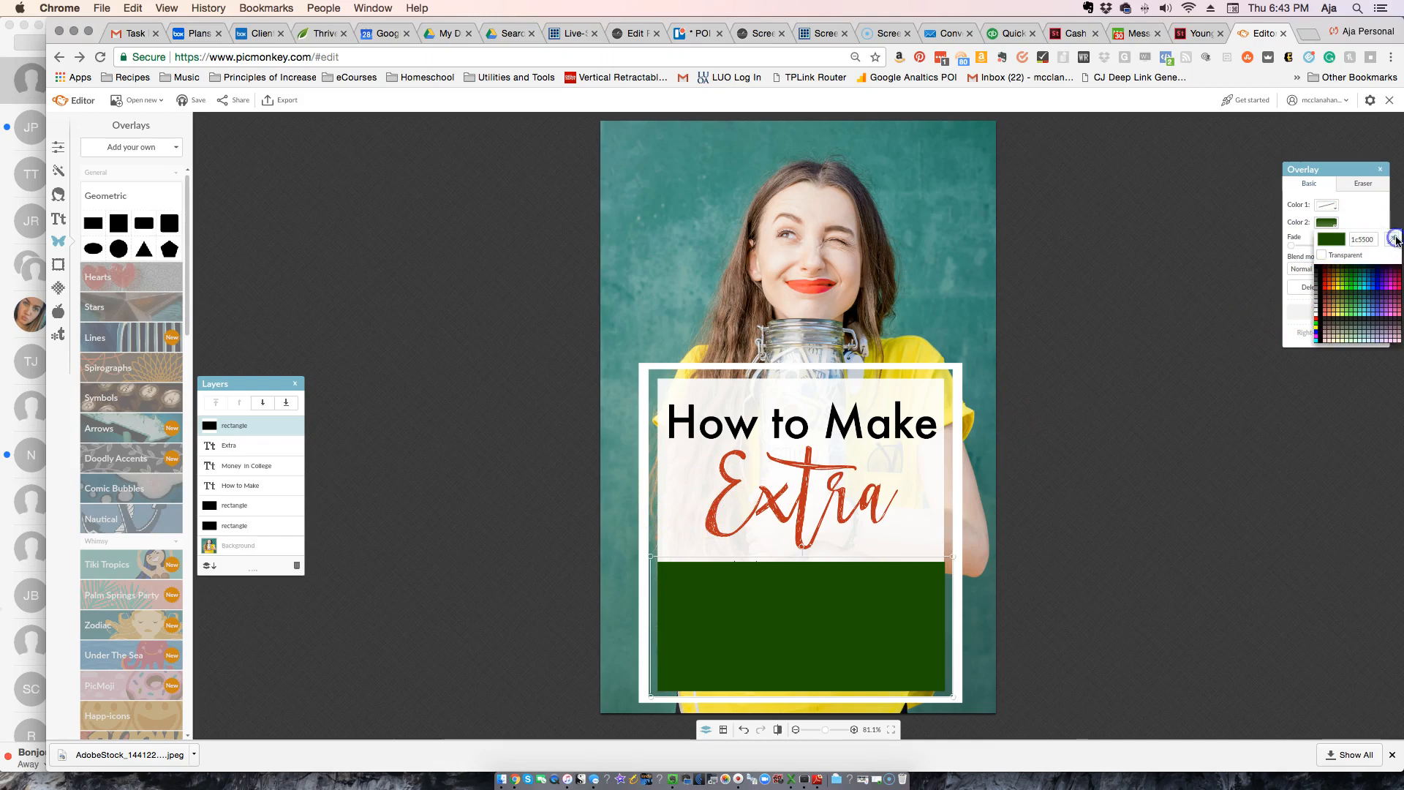
pyautogui.click(1395, 239)
pyautogui.click(714, 508)
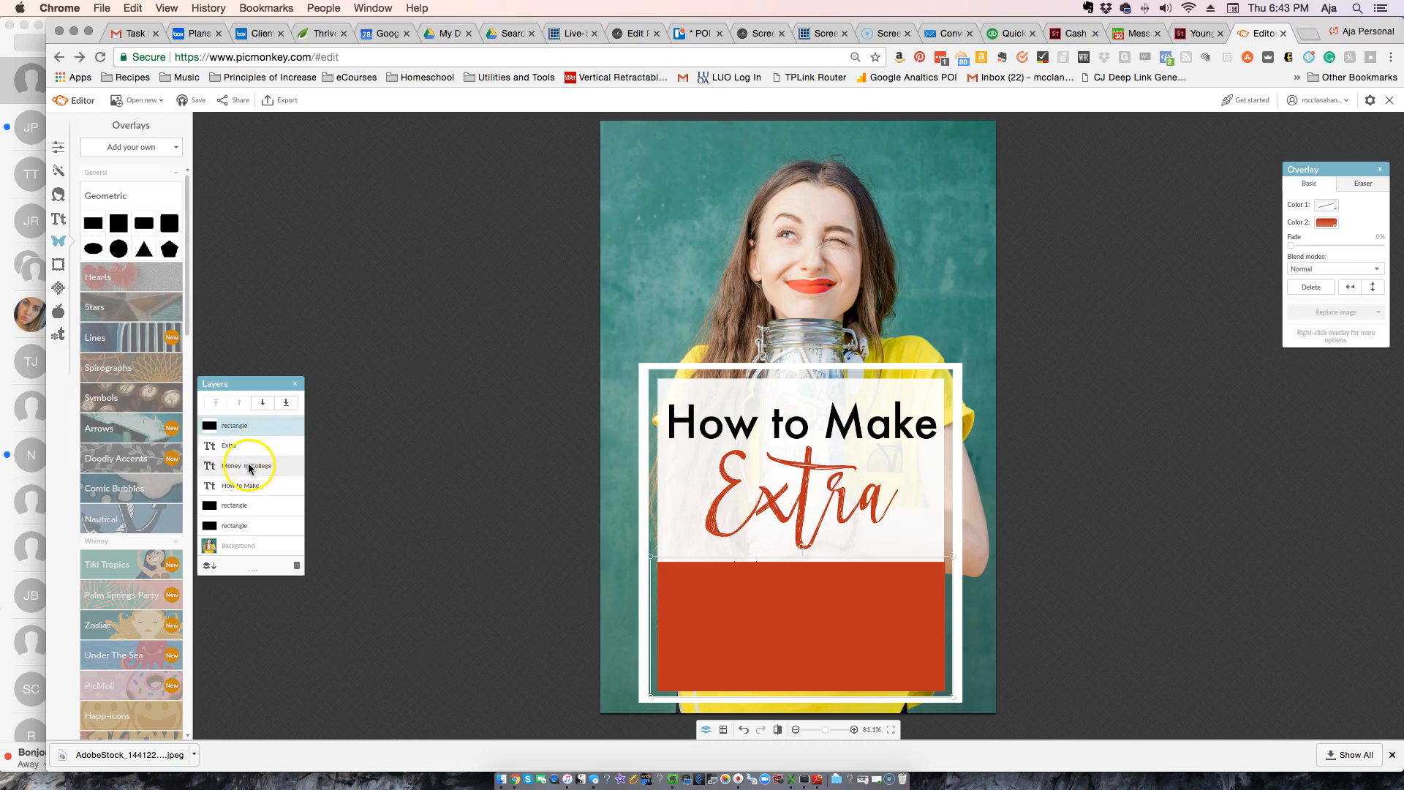
# - Send the red-orange rectangle backward two levels so it sits behind the "Money in College" text
pyautogui.click(258, 425)
pyautogui.click(263, 403)
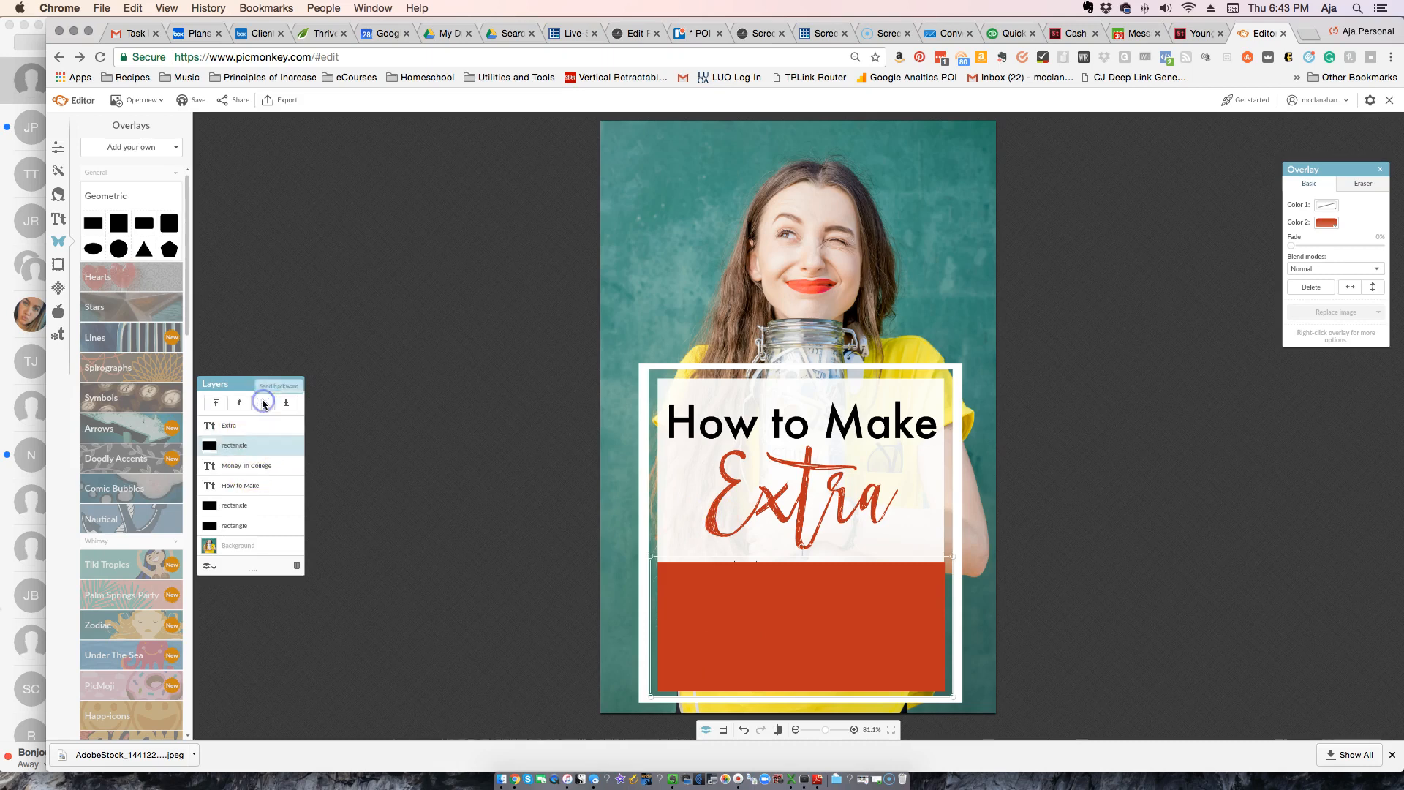
pyautogui.click(262, 402)
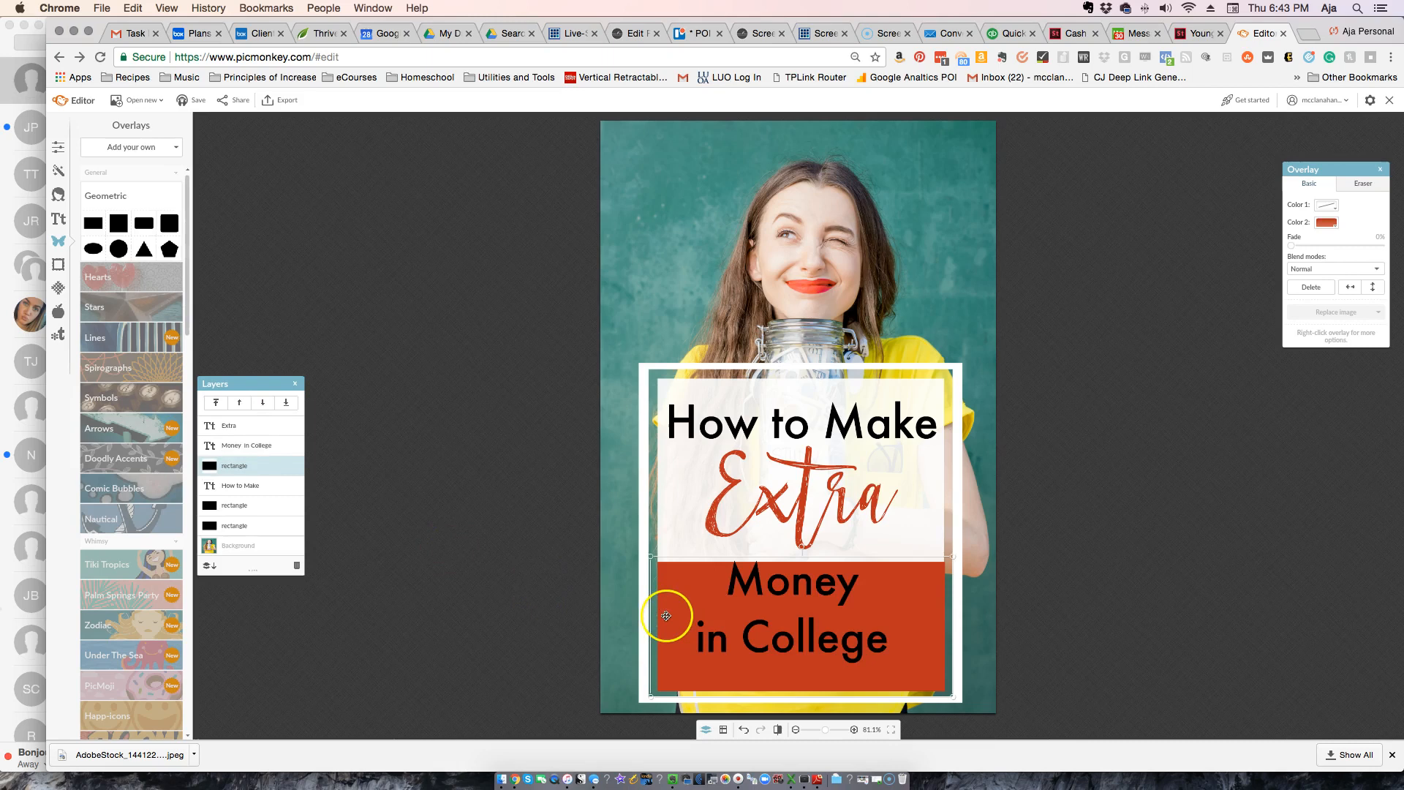
# - Change the color of the "Money in College" text to white
pyautogui.click(242, 446)
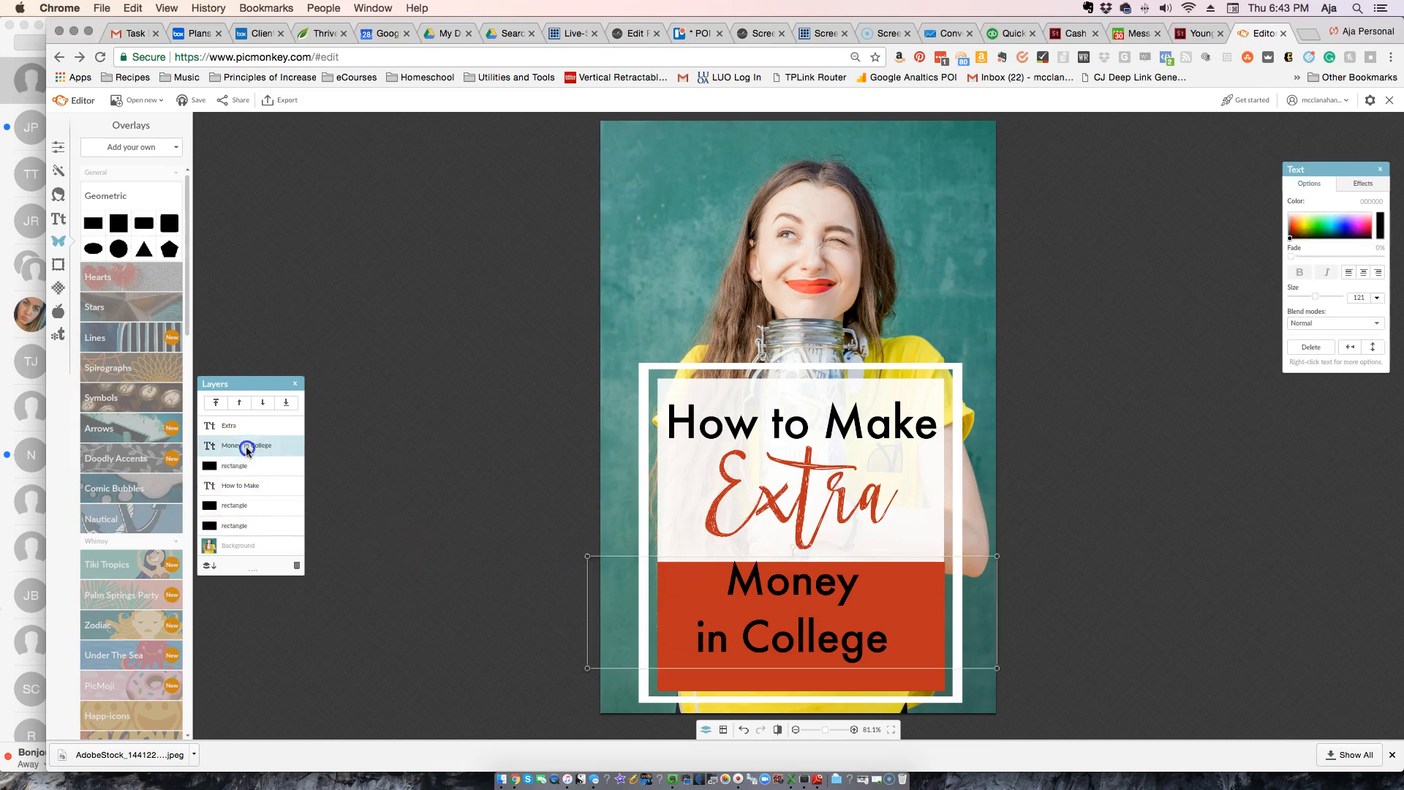
pyautogui.doubleClick(749, 583)
pyautogui.moveTo(883, 630); pyautogui.dragTo(733, 593)
pyautogui.moveTo(1294, 233); pyautogui.dragTo(1281, 209)
pyautogui.click(841, 581)
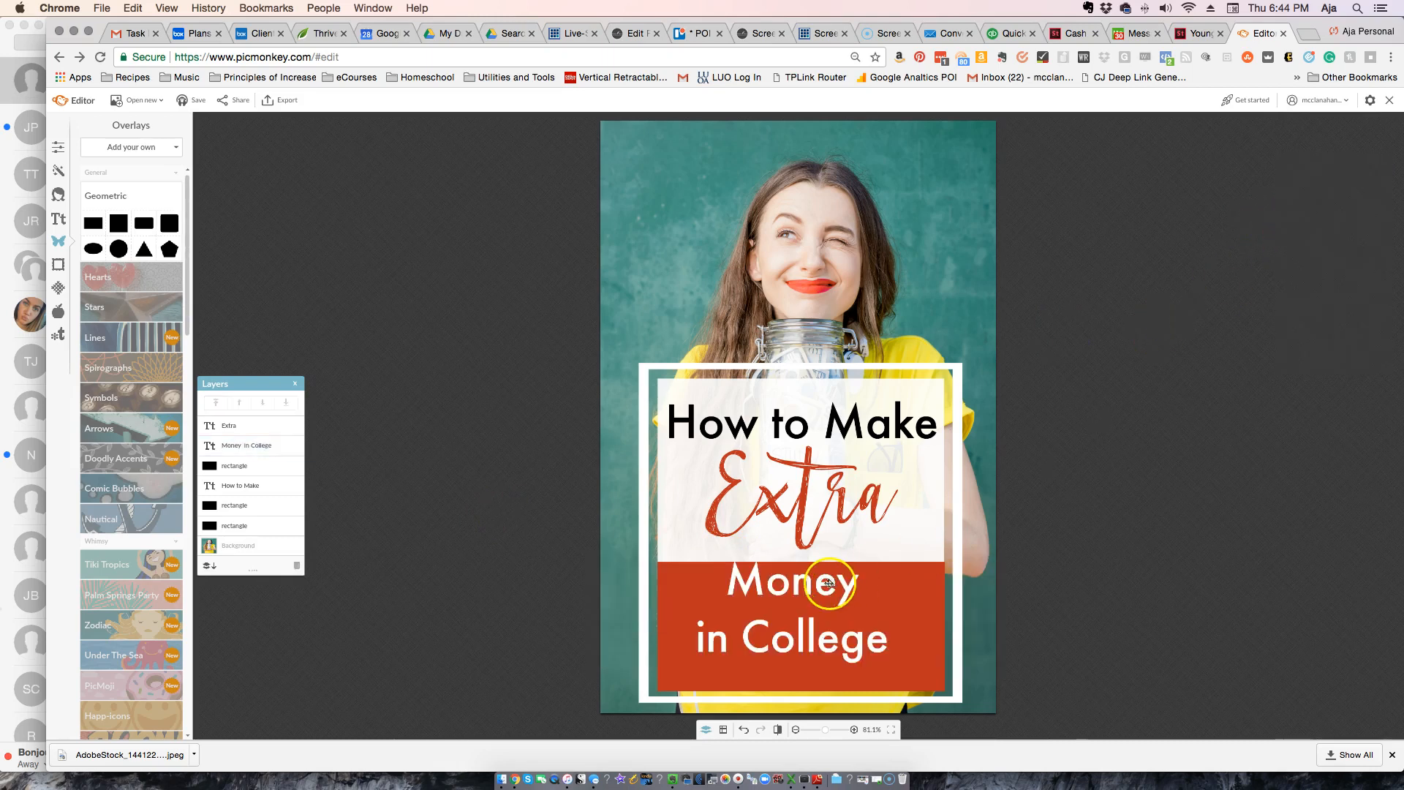
# - Move the "Money in College" text slightly down to center it in the red-orange rectangle
pyautogui.moveTo(828, 583); pyautogui.dragTo(835, 594)
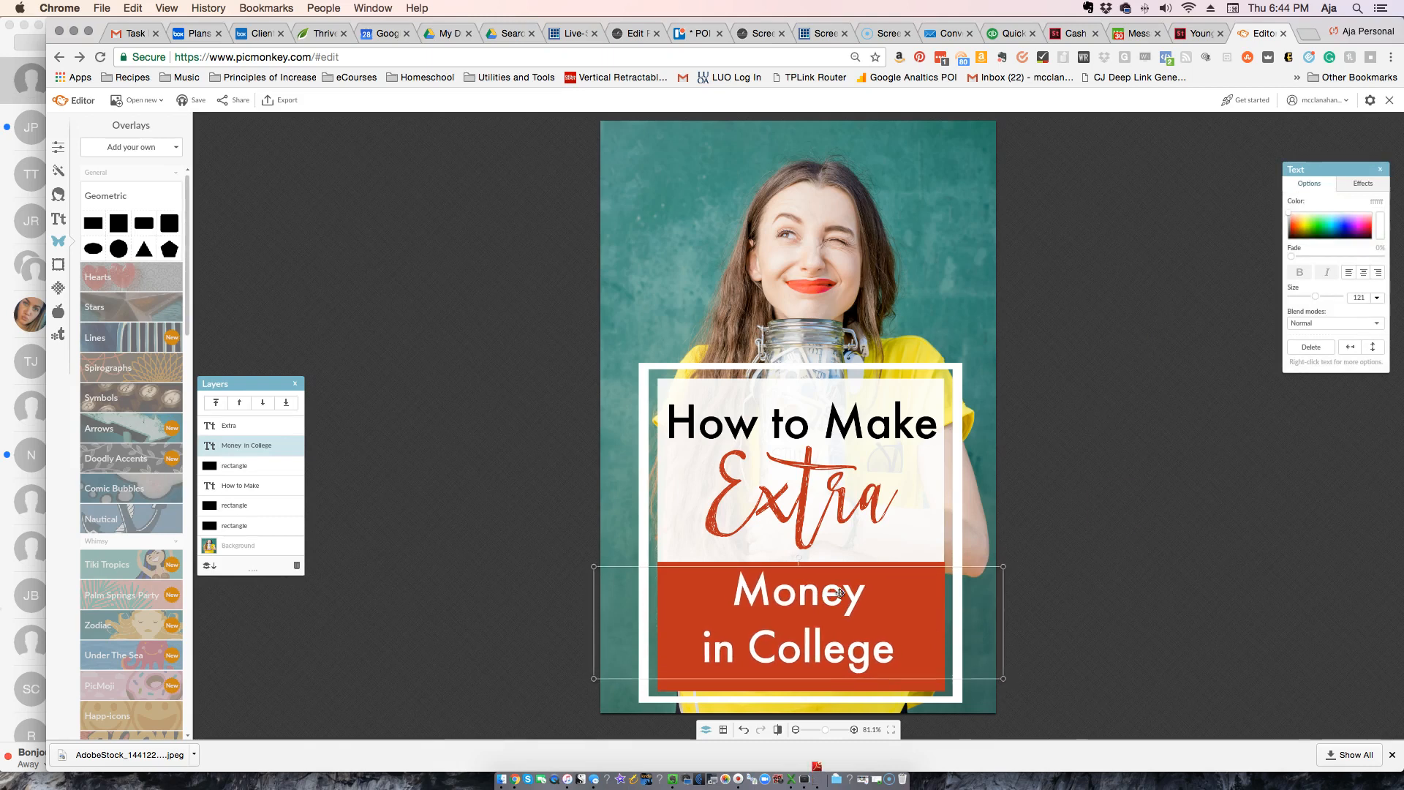
pyautogui.click(1115, 507)
pyautogui.click(1073, 336)
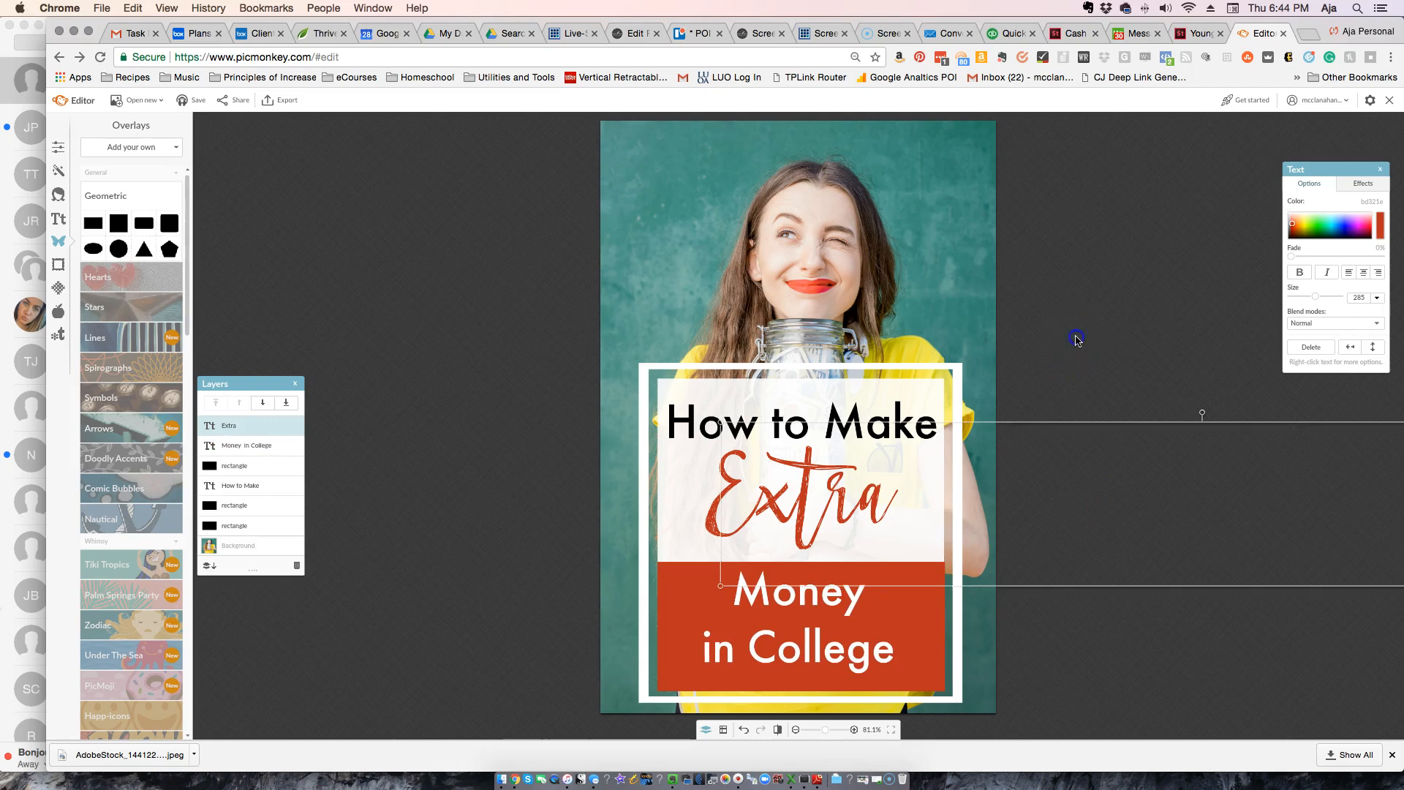
pyautogui.moveTo(973, 450); pyautogui.dragTo(1043, 440)
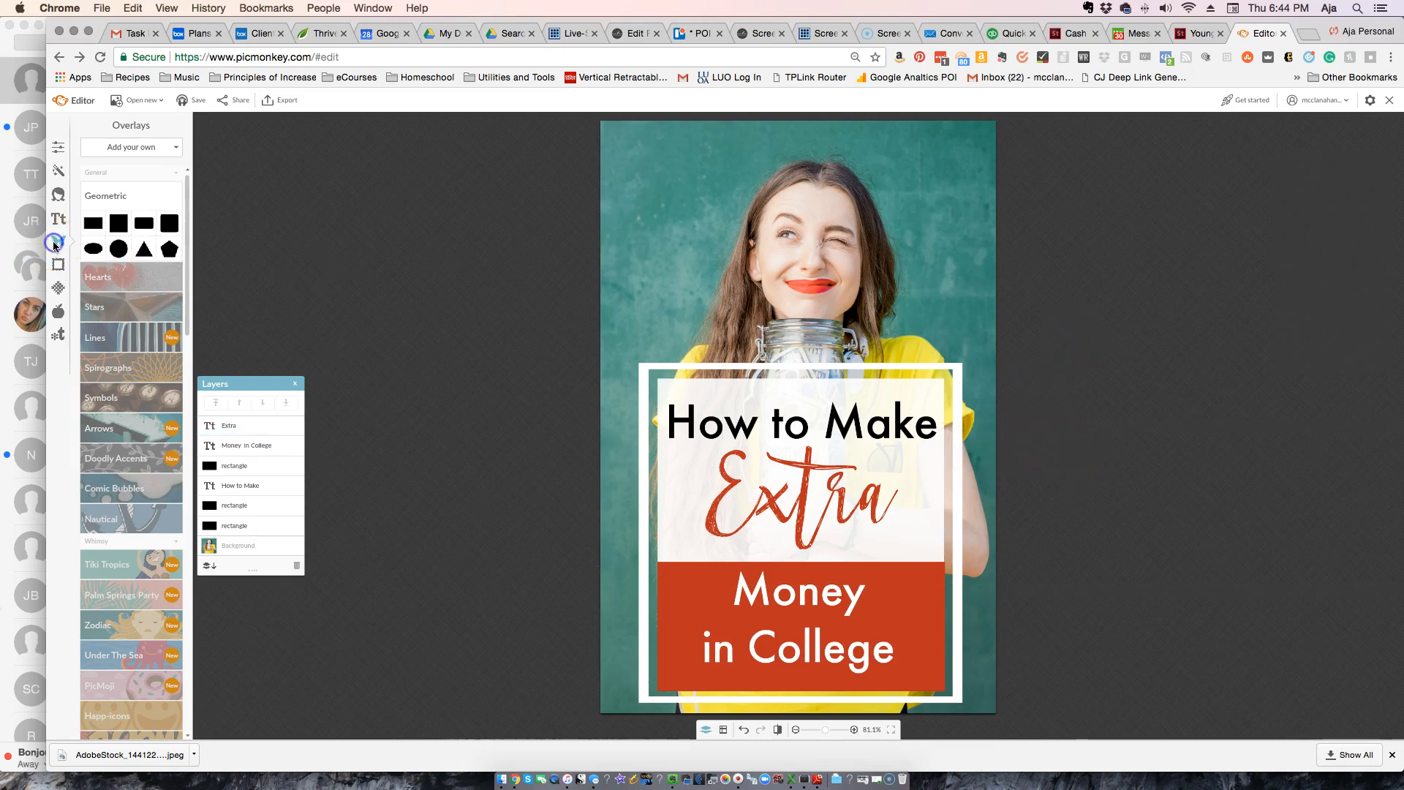
# - Search the computer for "poi gray" and add POI_Grou_Gray-300x300.png as an overlay
pyautogui.click(131, 150)
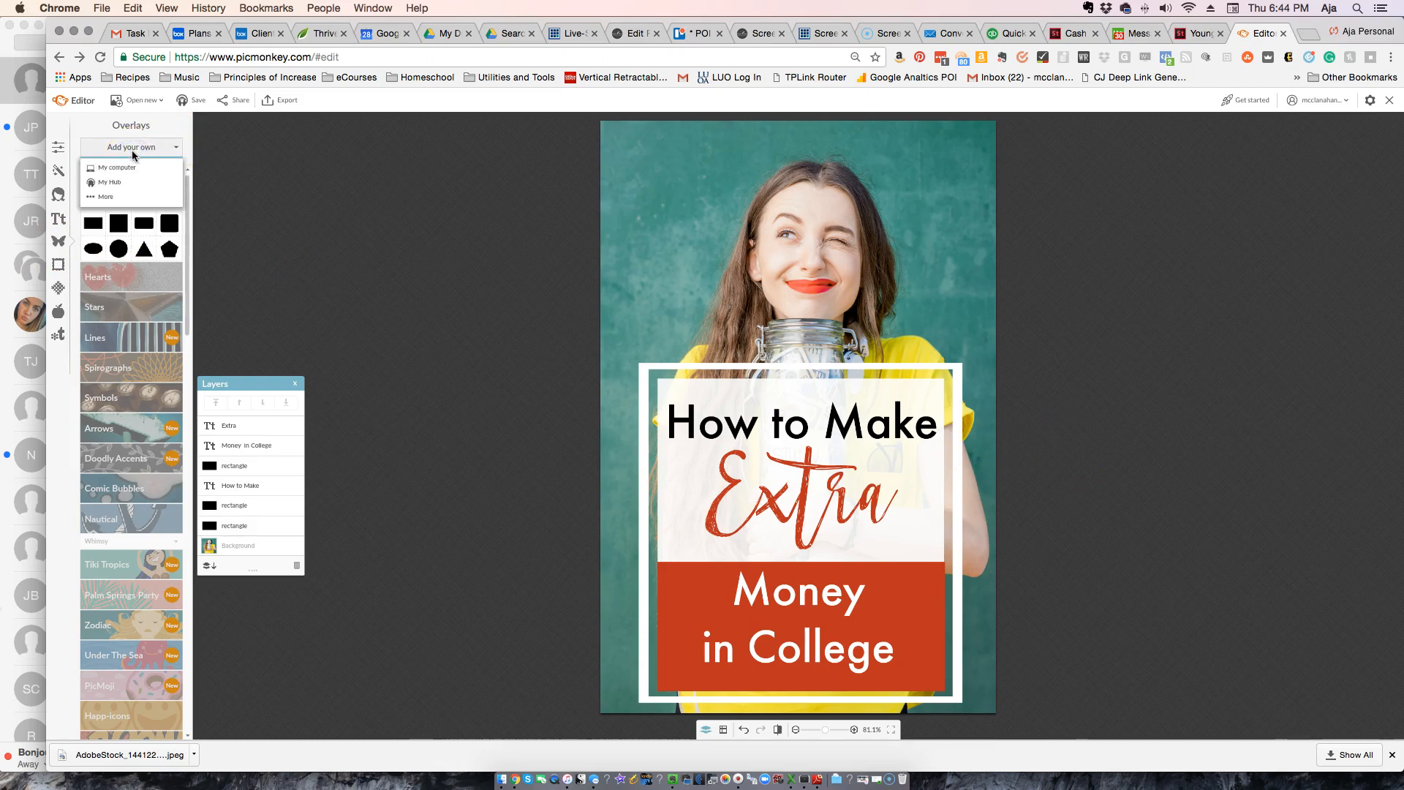
pyautogui.click(132, 169)
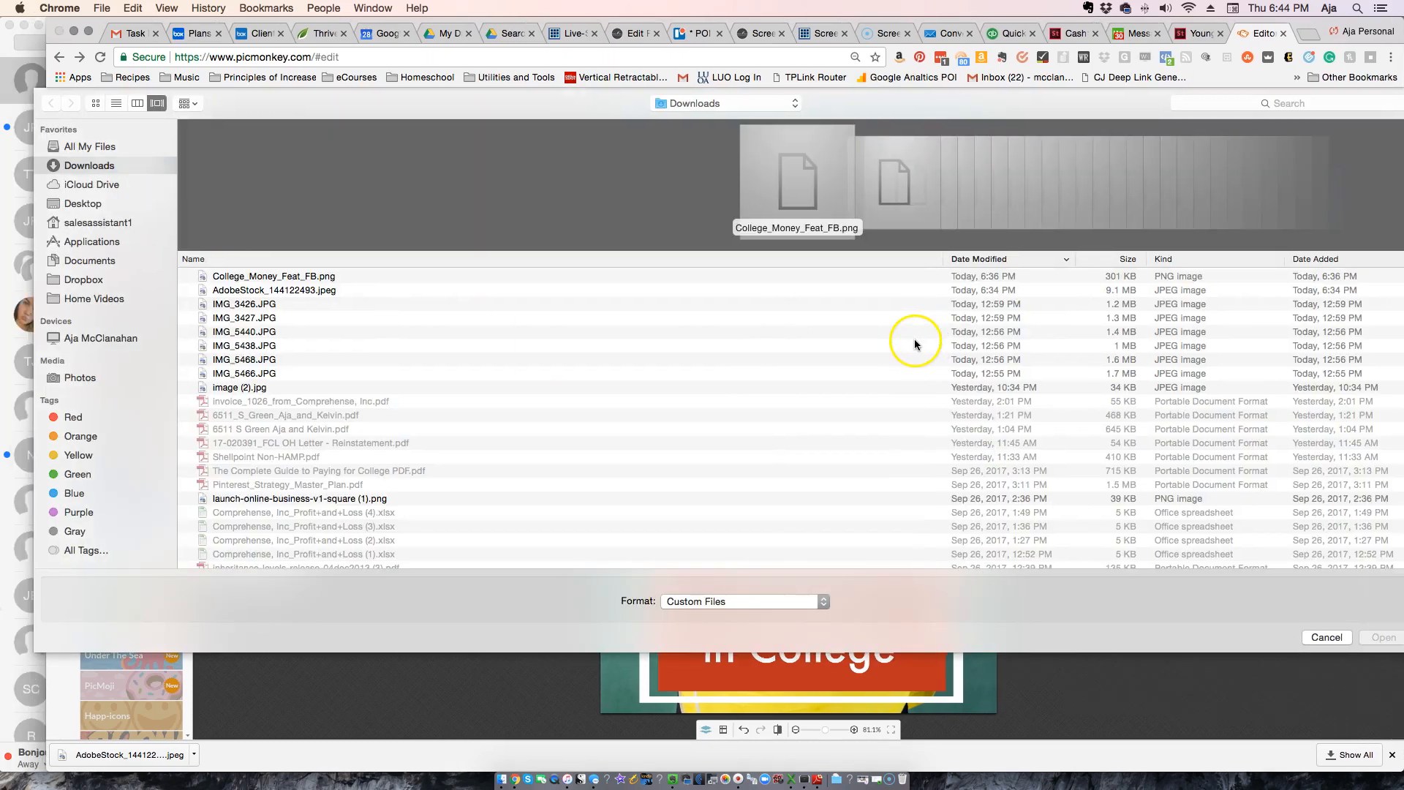
pyautogui.click(1204, 105)
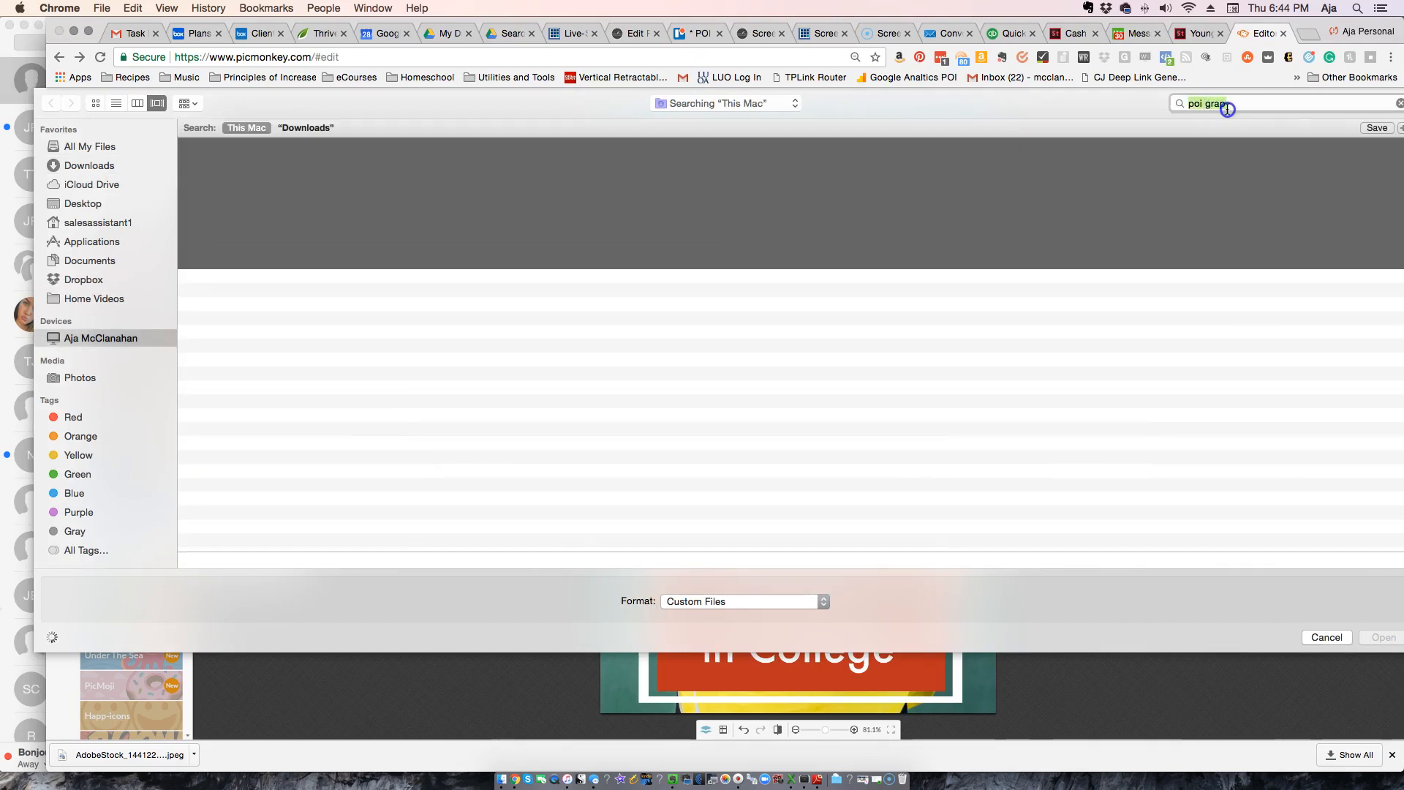
pyautogui.click(1241, 103)
pyautogui.press('BackSpace')
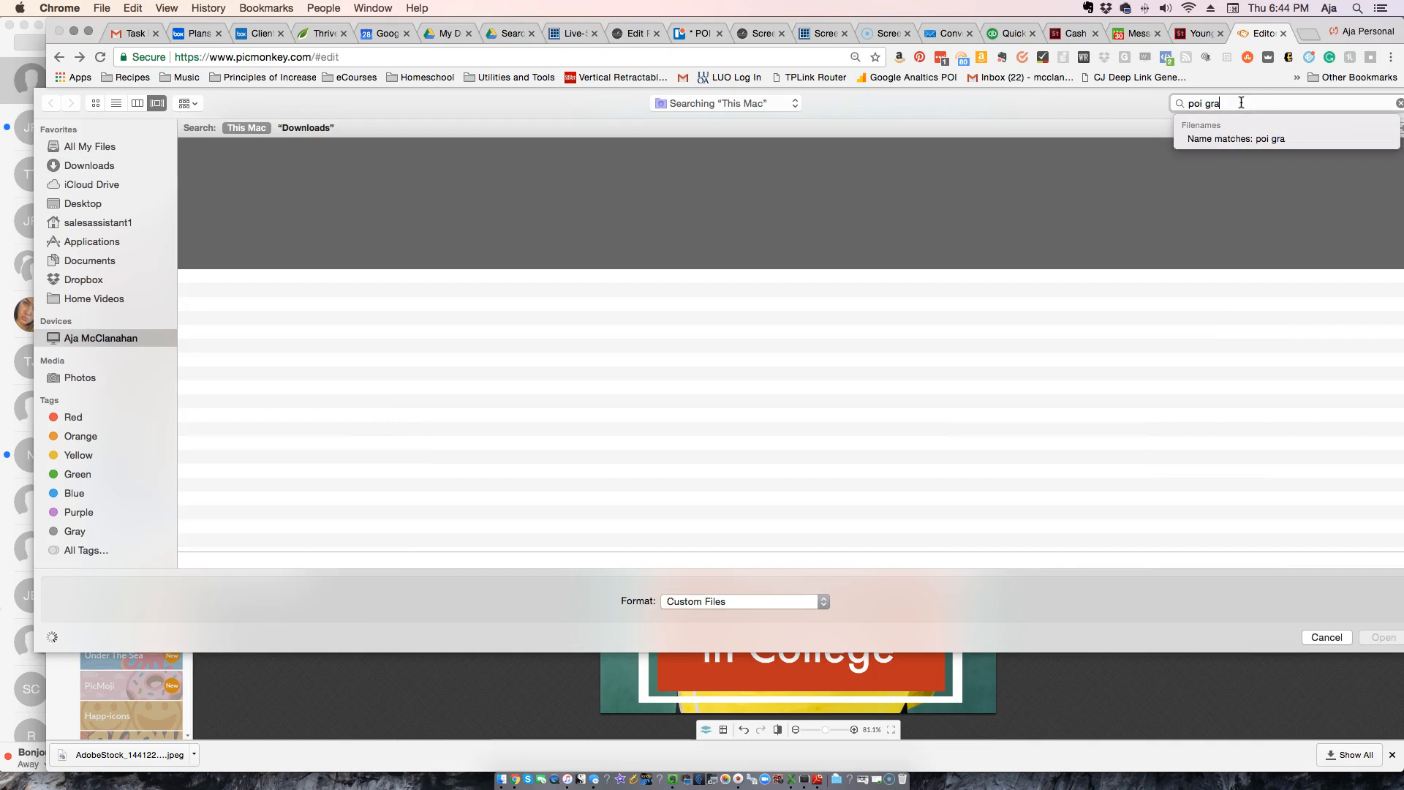
pyautogui.write('y')
pyautogui.press('Return')
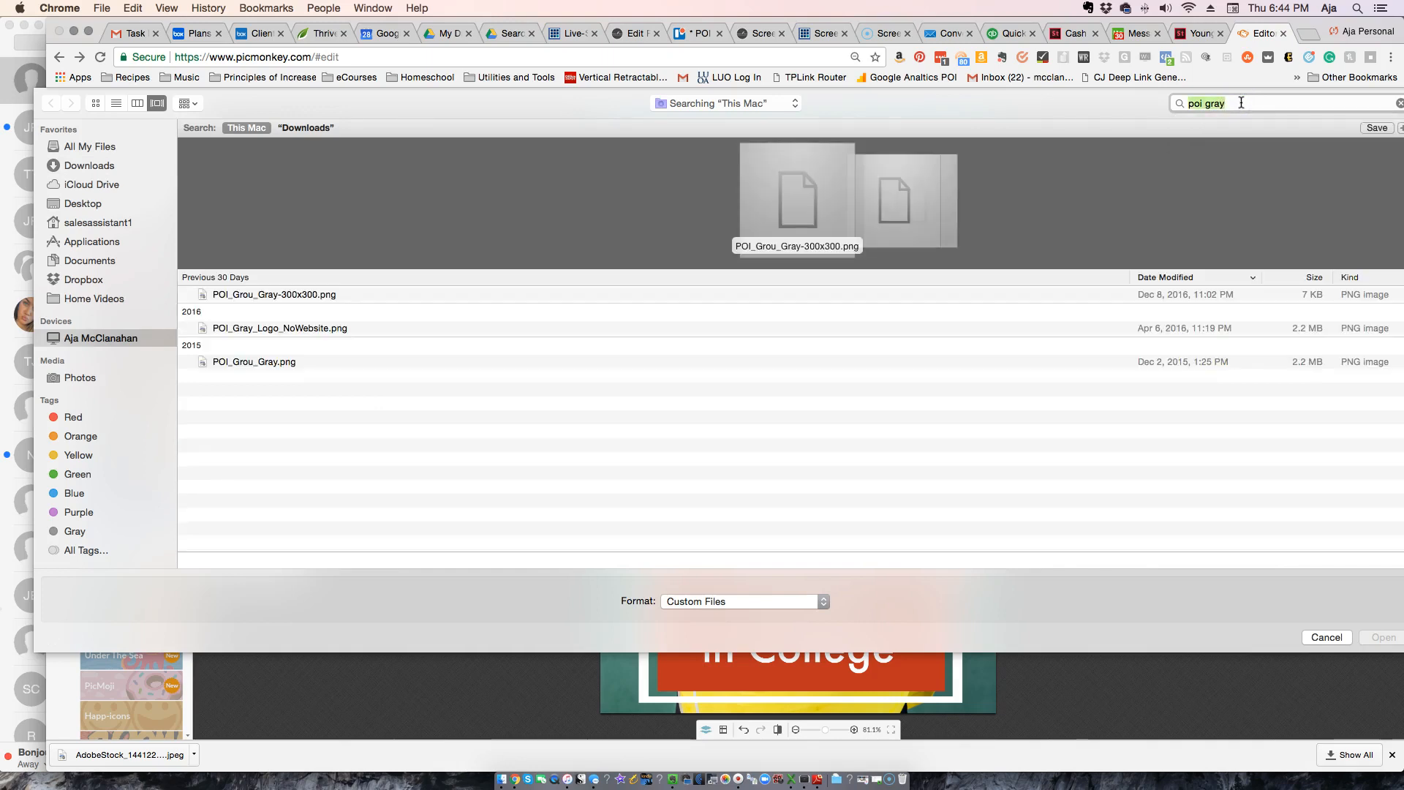
pyautogui.doubleClick(272, 293)
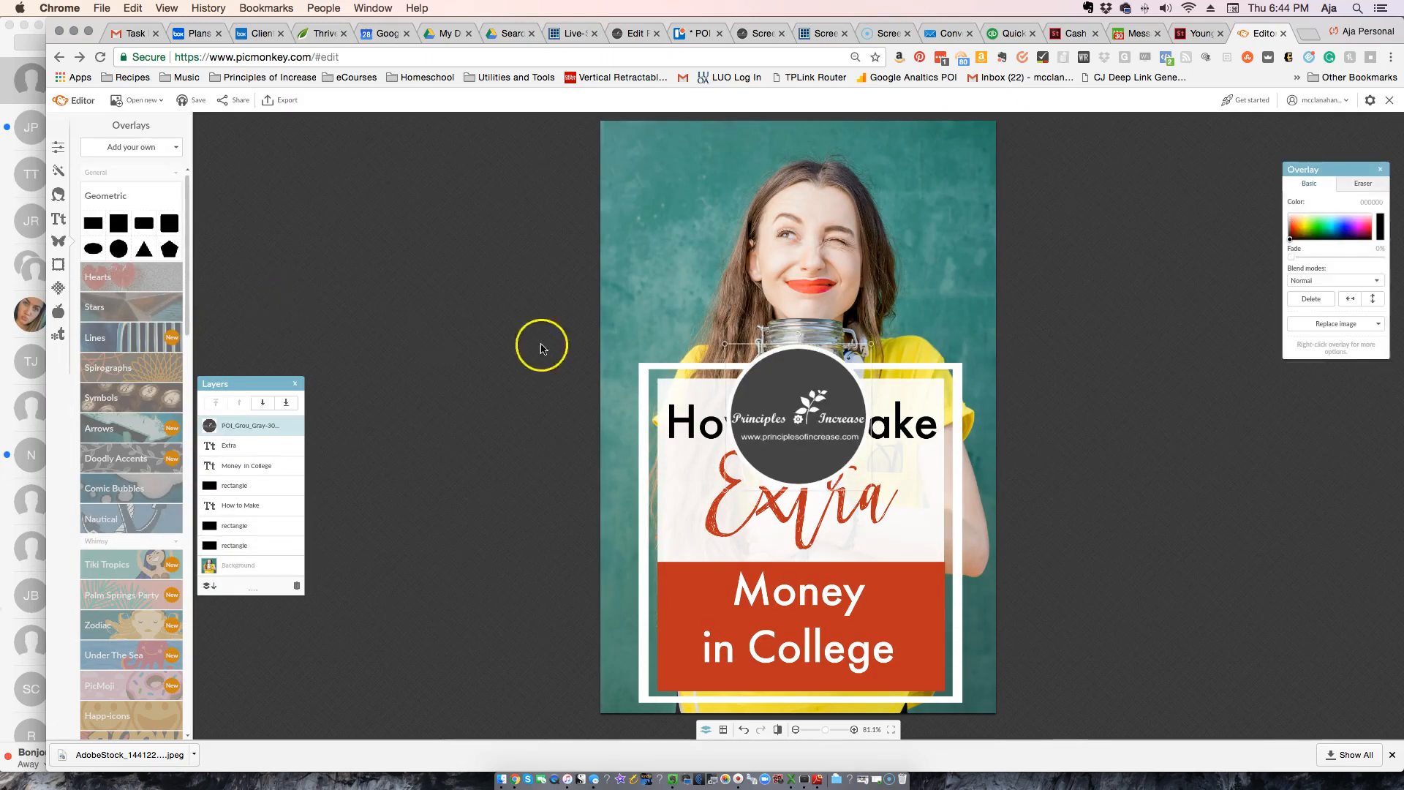
# - Shrink the round logo to a small badge and center it on the bottom edge of the frame
pyautogui.moveTo(780, 408); pyautogui.dragTo(779, 630)
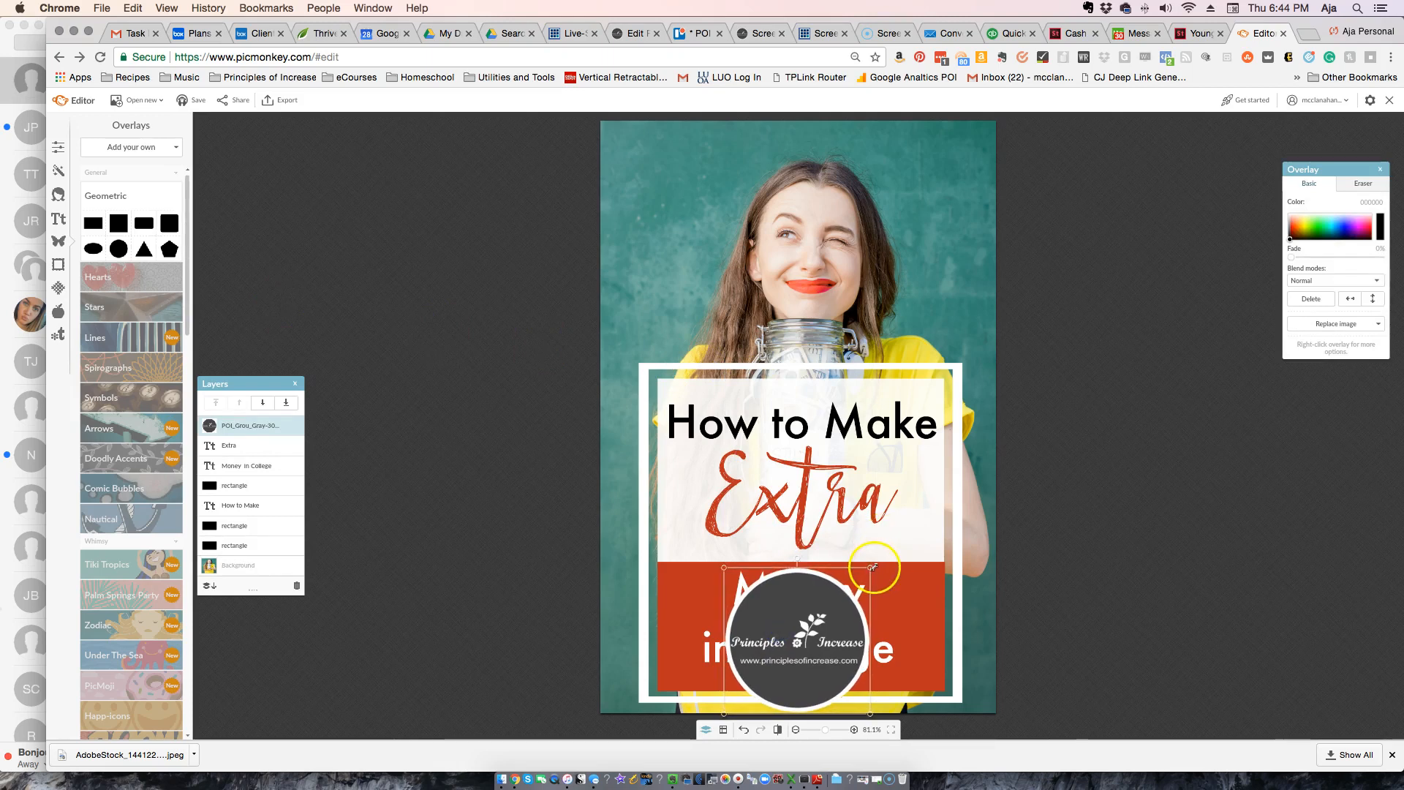
pyautogui.moveTo(868, 574); pyautogui.dragTo(795, 686)
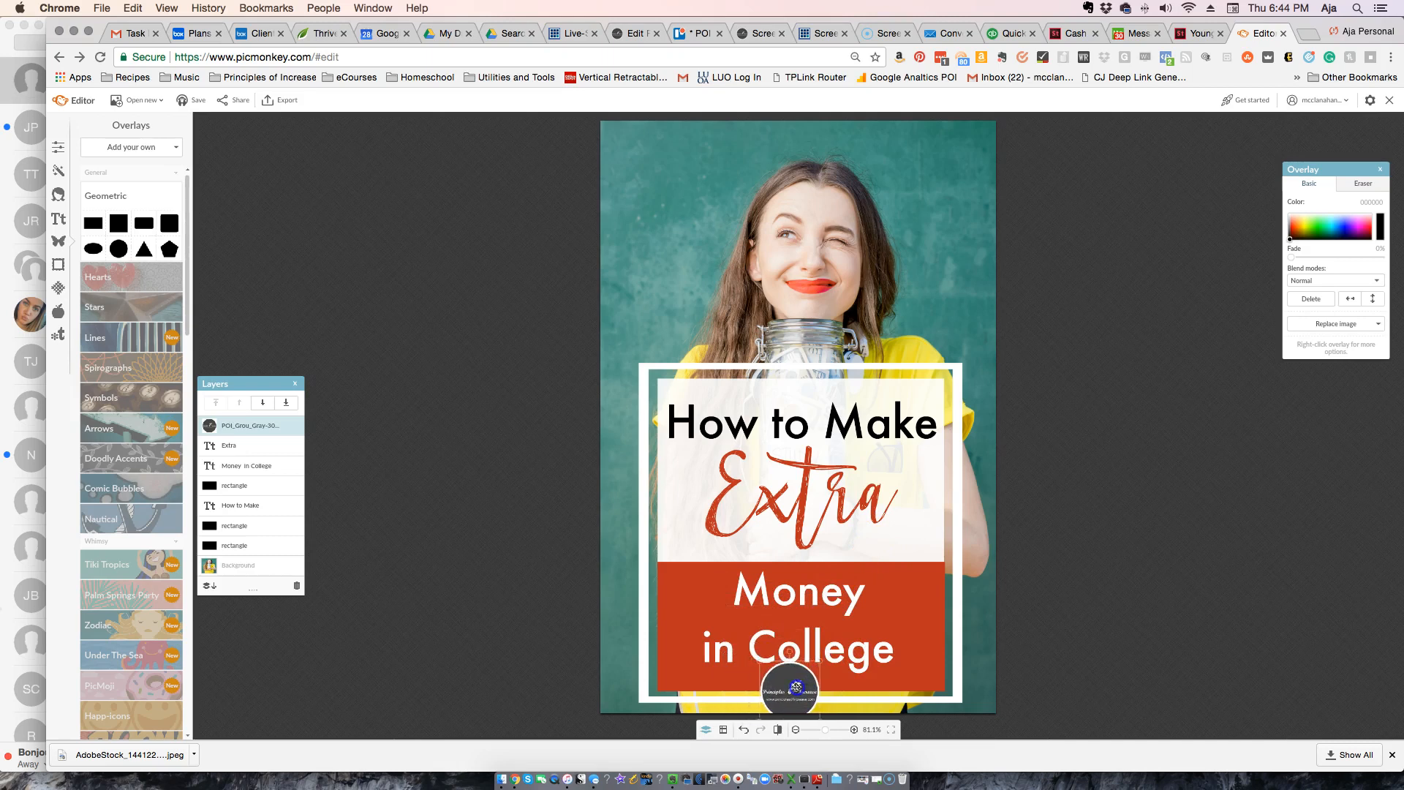
pyautogui.click(778, 709)
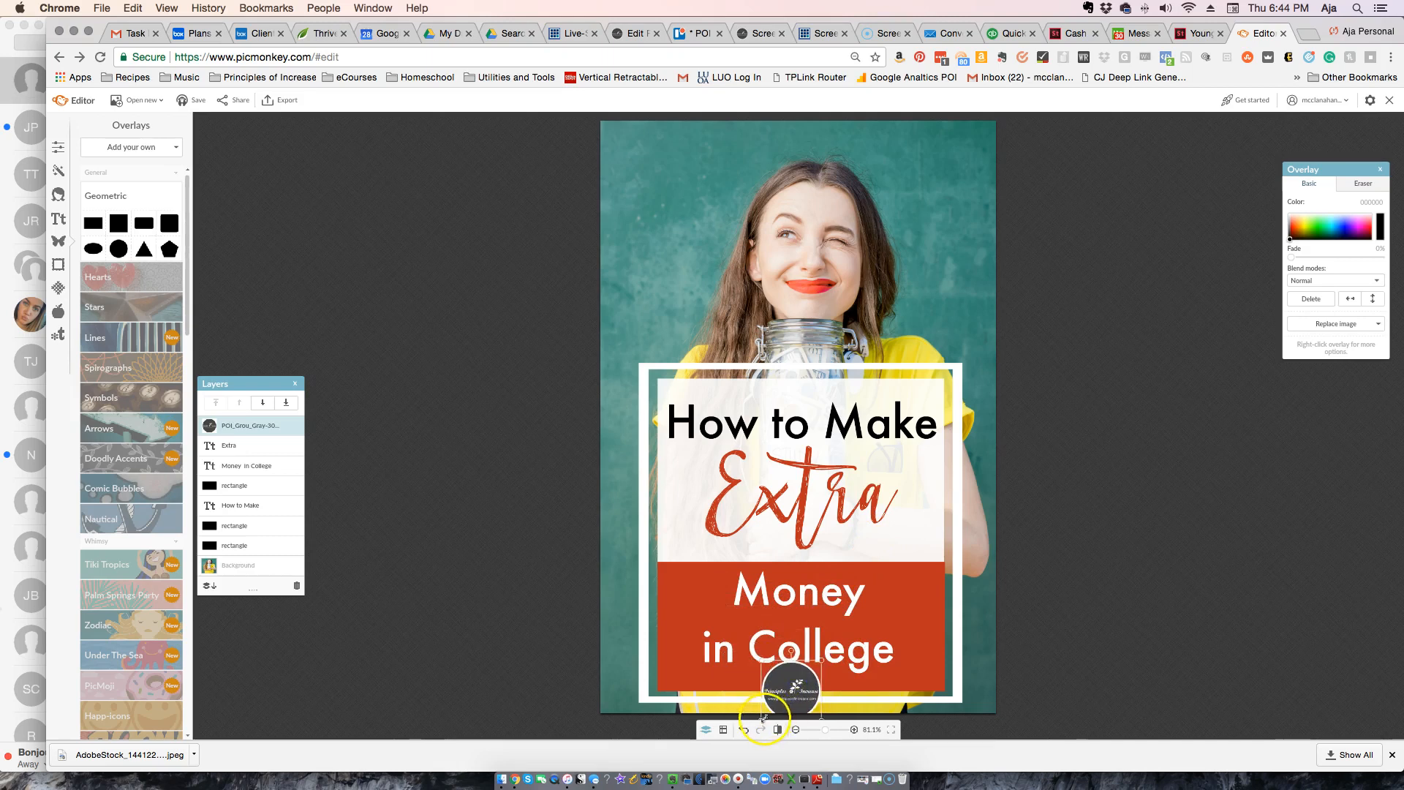
pyautogui.moveTo(815, 671); pyautogui.dragTo(808, 674)
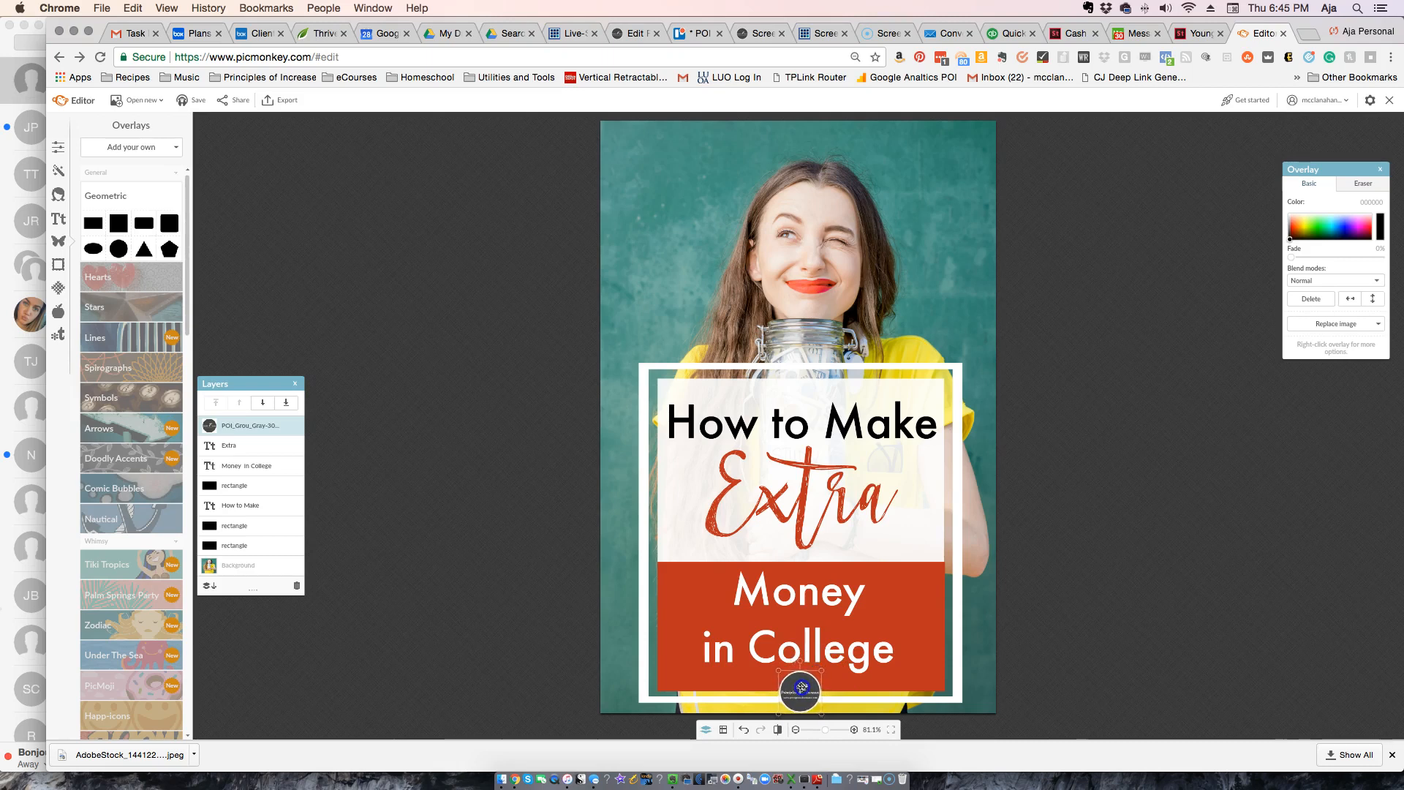
pyautogui.click(1069, 320)
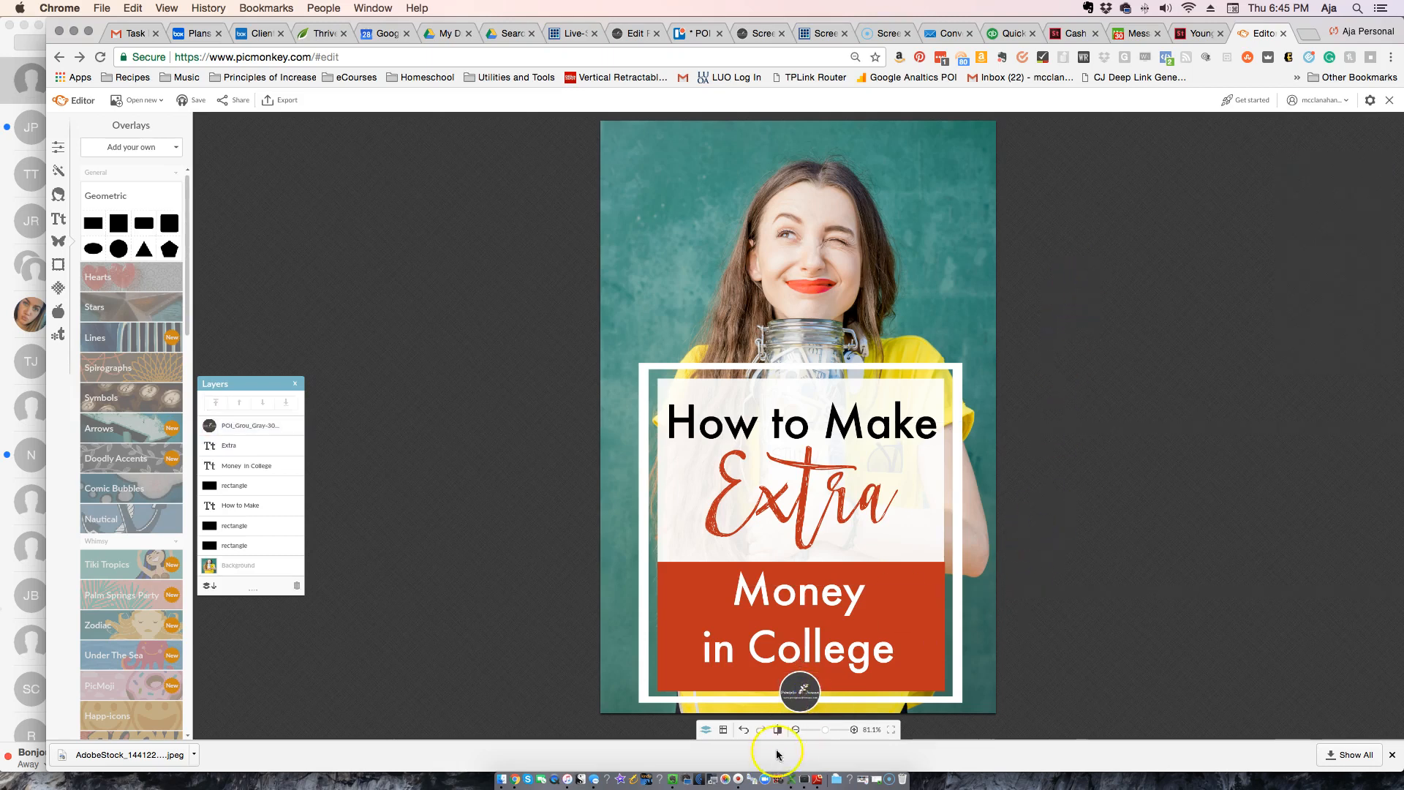
# - Nudge the logo slightly left on the frame's bottom edge and fade it to about 26%
pyautogui.moveTo(793, 687); pyautogui.dragTo(786, 688)
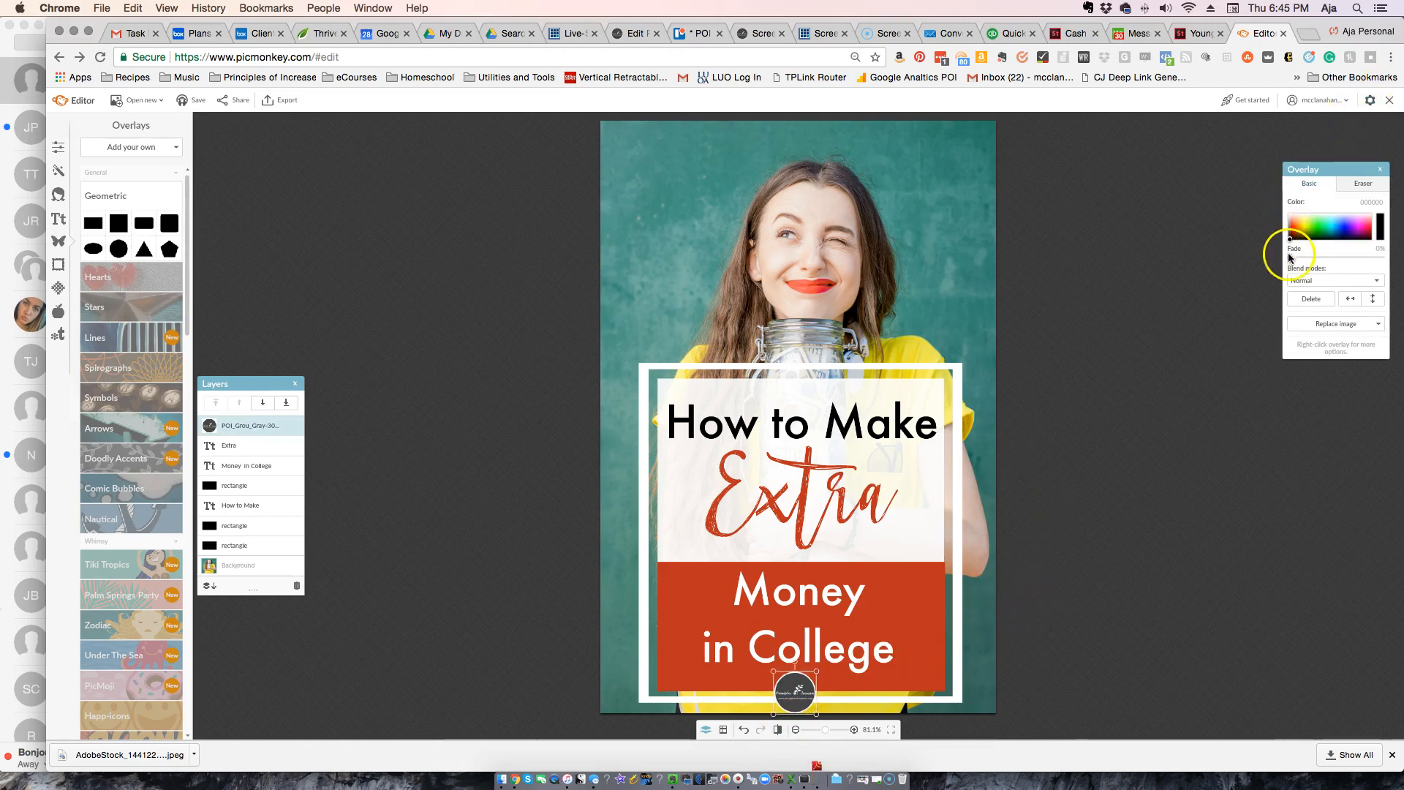
pyautogui.moveTo(1306, 258); pyautogui.dragTo(1312, 259)
pyautogui.click(1150, 295)
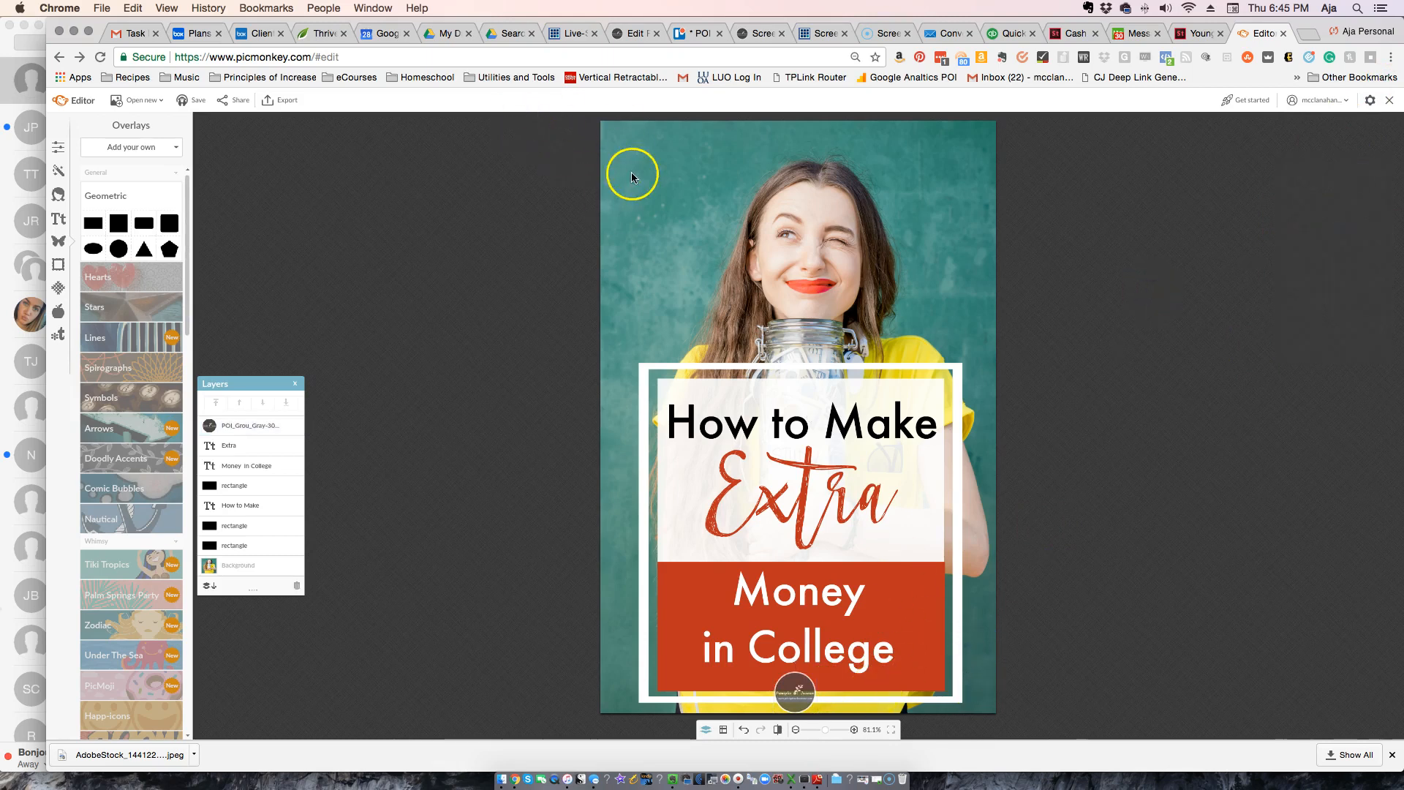
# - Try the logo in the top-left corner of the photo and undo the move
pyautogui.moveTo(795, 691); pyautogui.dragTo(667, 182)
pyautogui.press('super+z')
pyautogui.press('super+z')
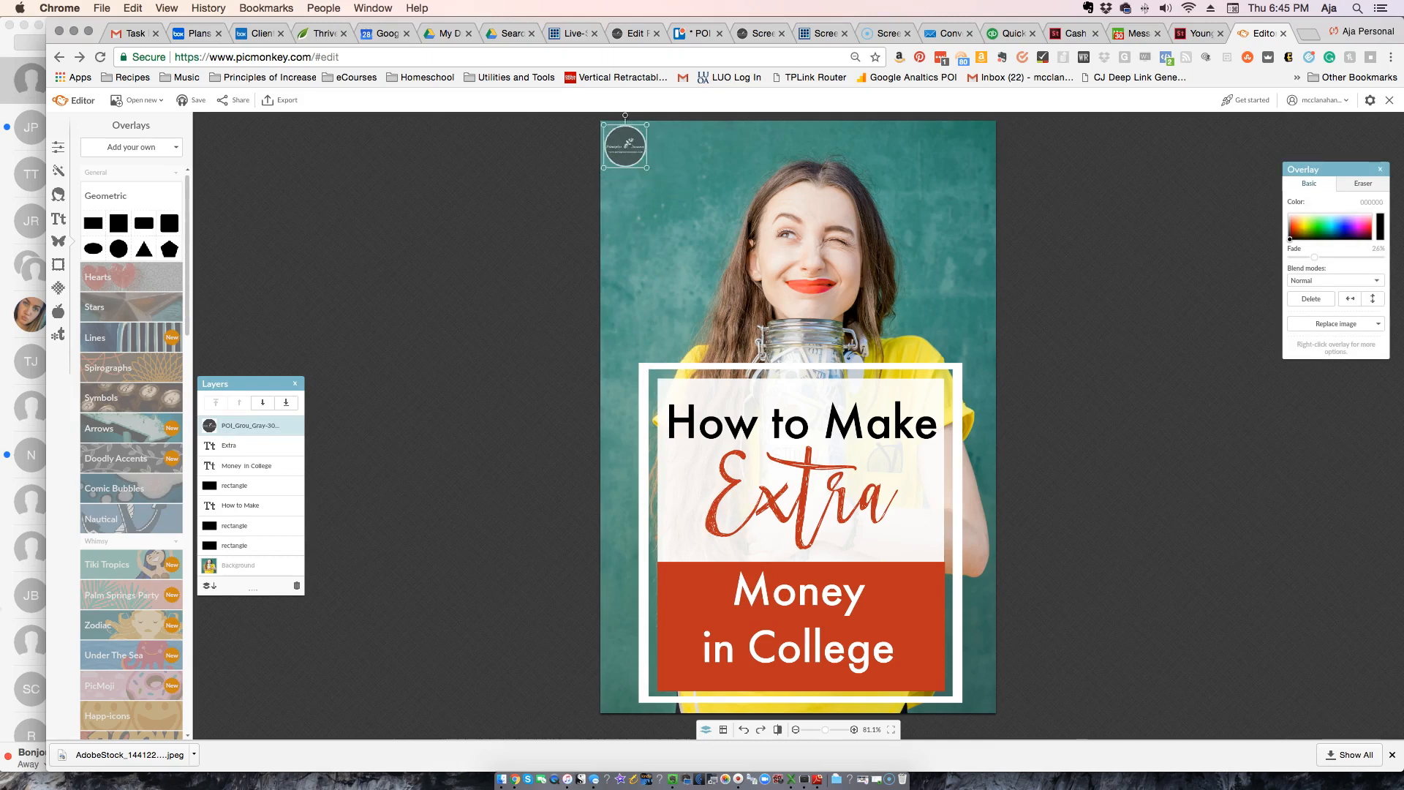
# - Set the logo's fade to 9% and fine-tune its position on the bottom edge of the frame
pyautogui.moveTo(1313, 257); pyautogui.dragTo(1307, 259)
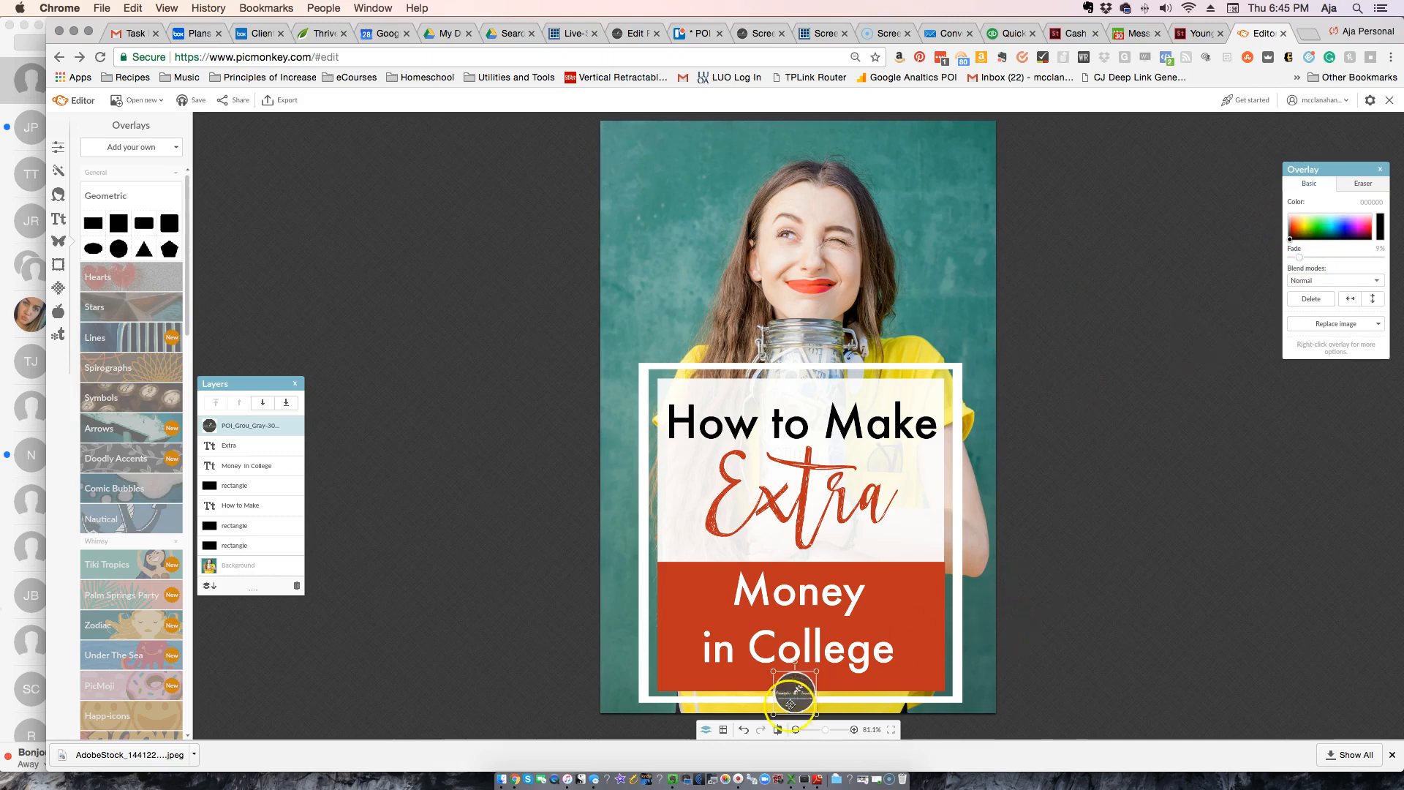
pyautogui.moveTo(791, 696); pyautogui.dragTo(788, 695)
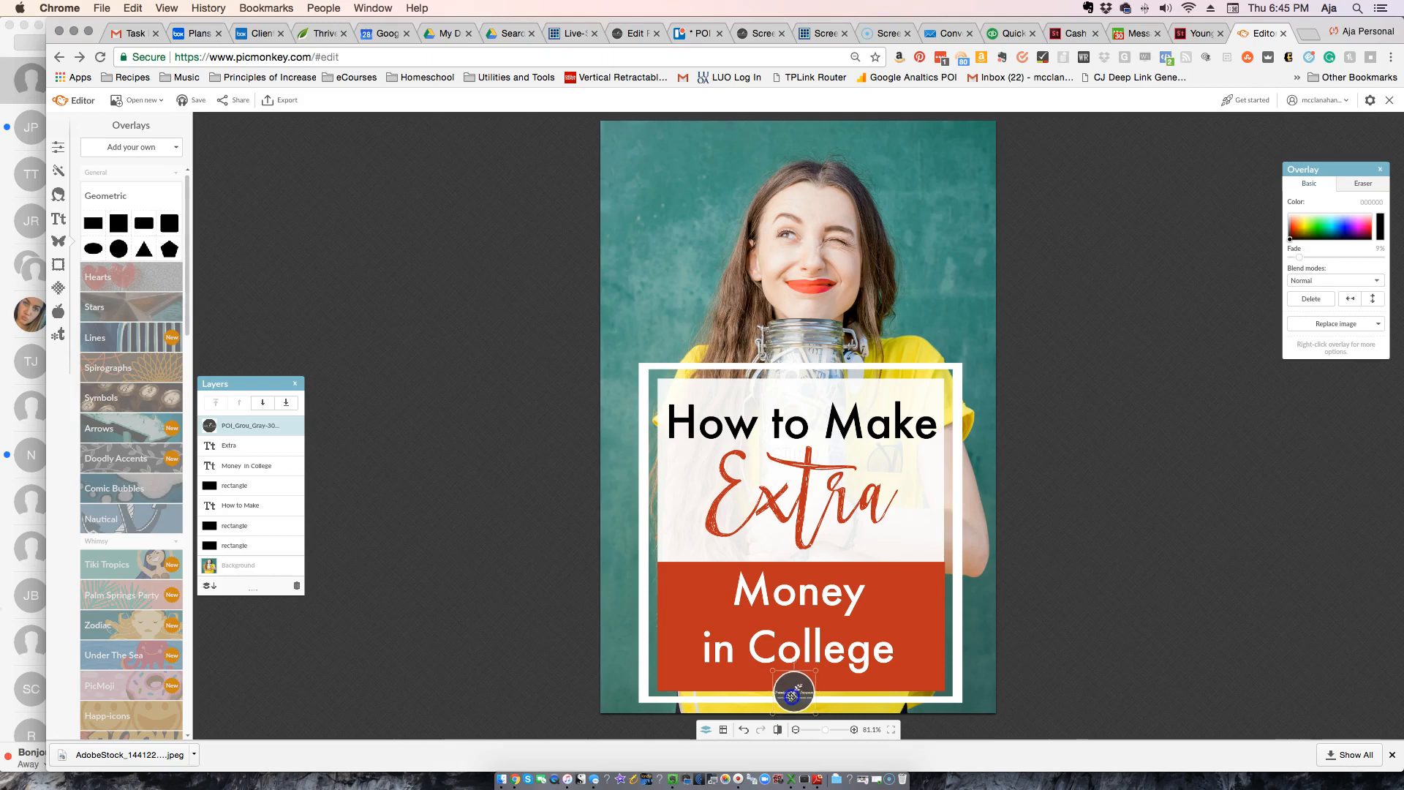
pyautogui.click(1121, 599)
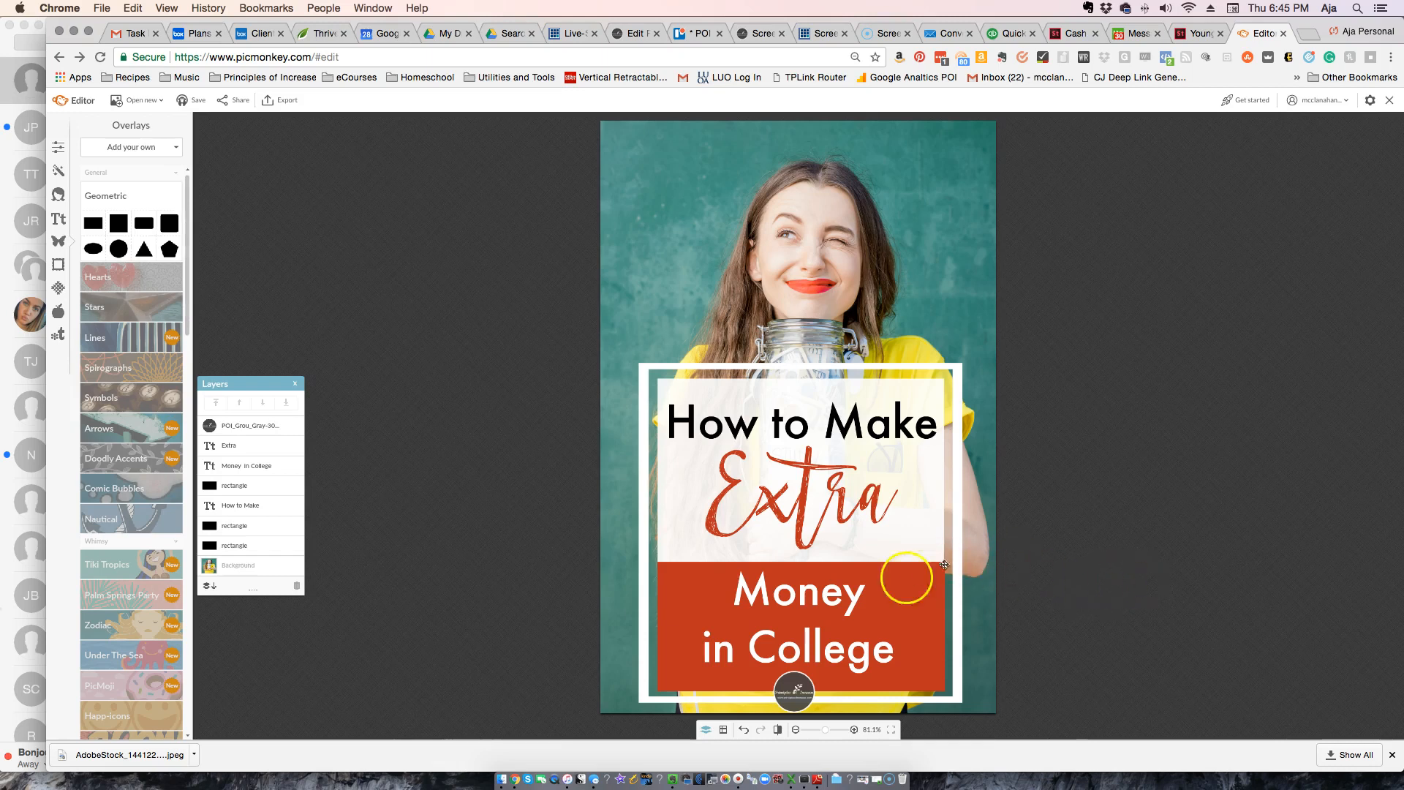
# - Switch to the Screencast-O-Matic window
pyautogui.click(740, 781)
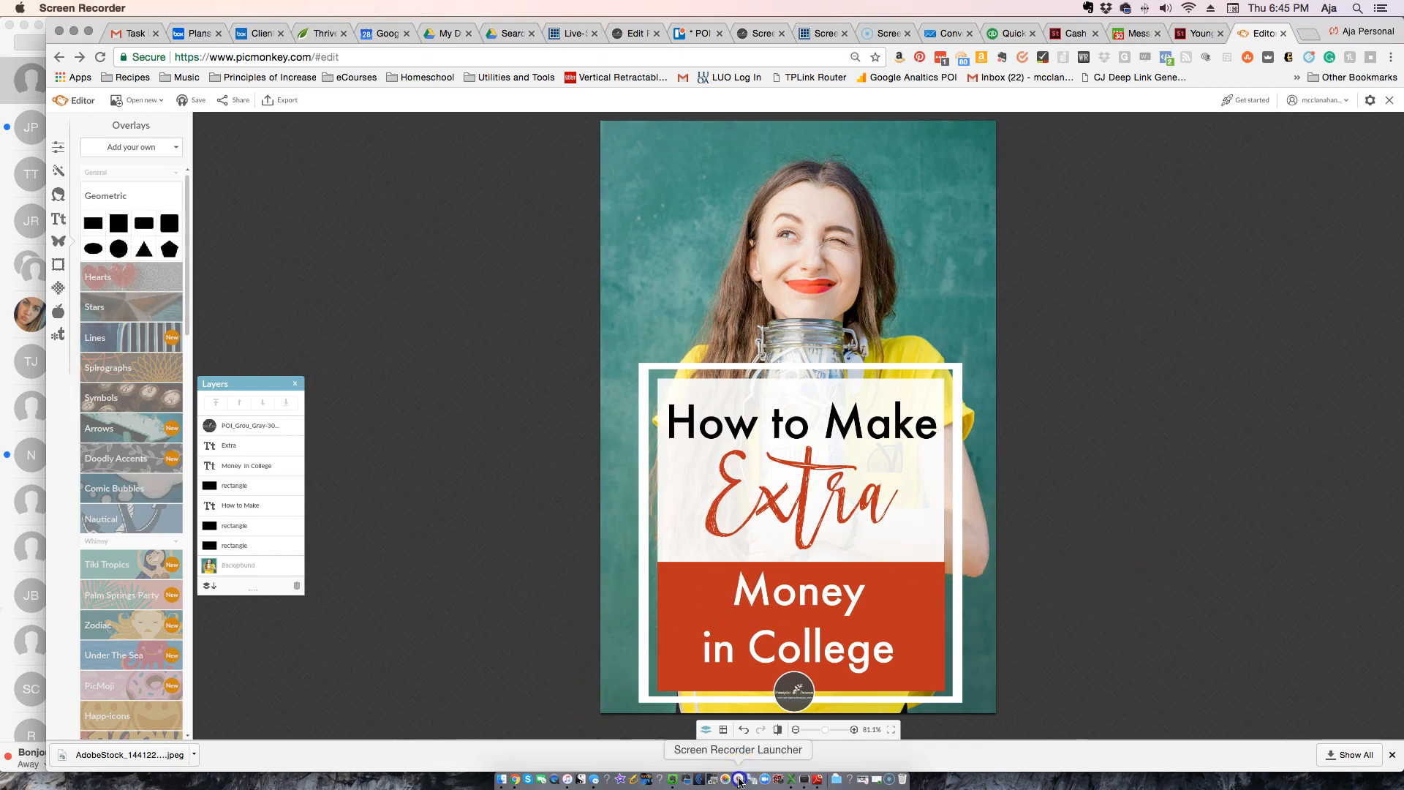
pyautogui.rightClick(739, 781)
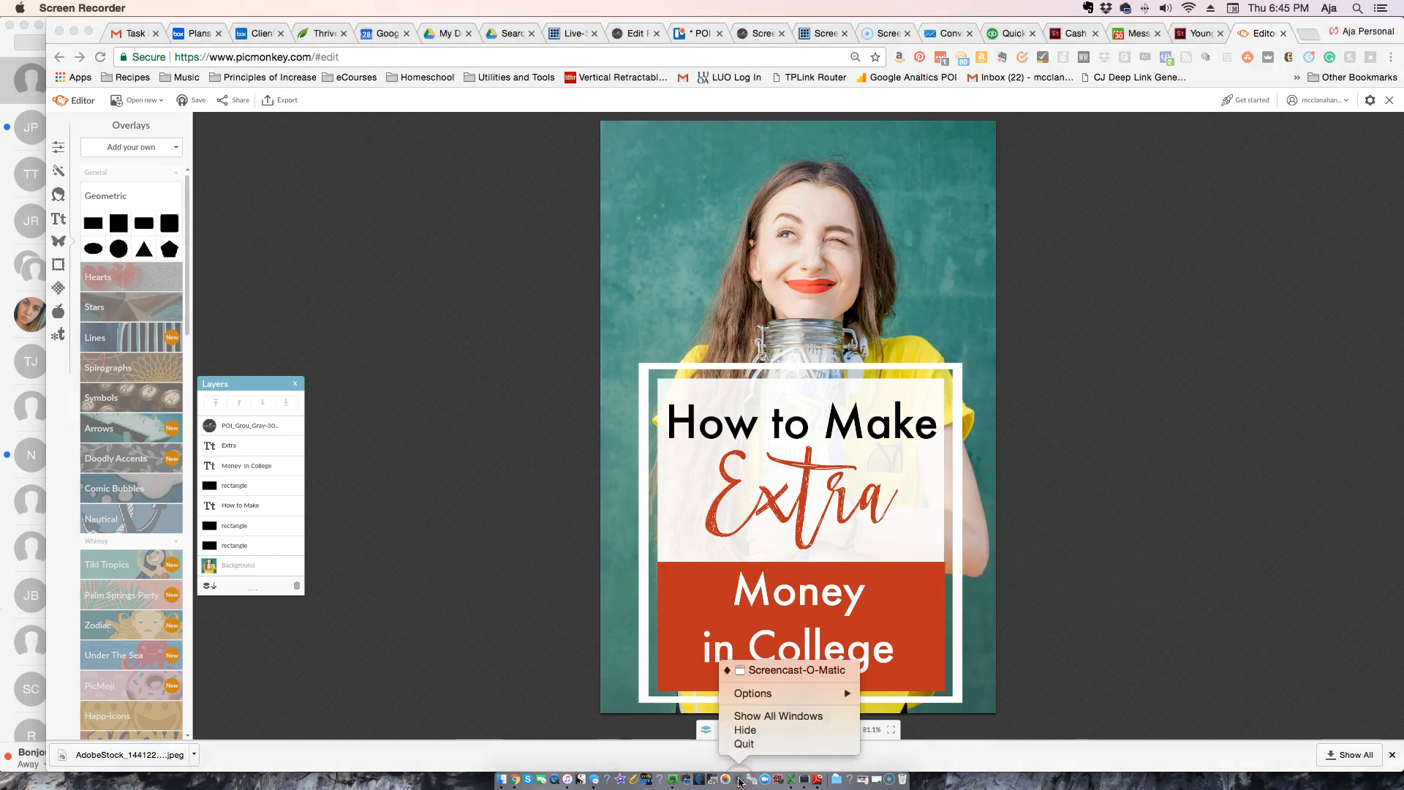
pyautogui.click(744, 671)
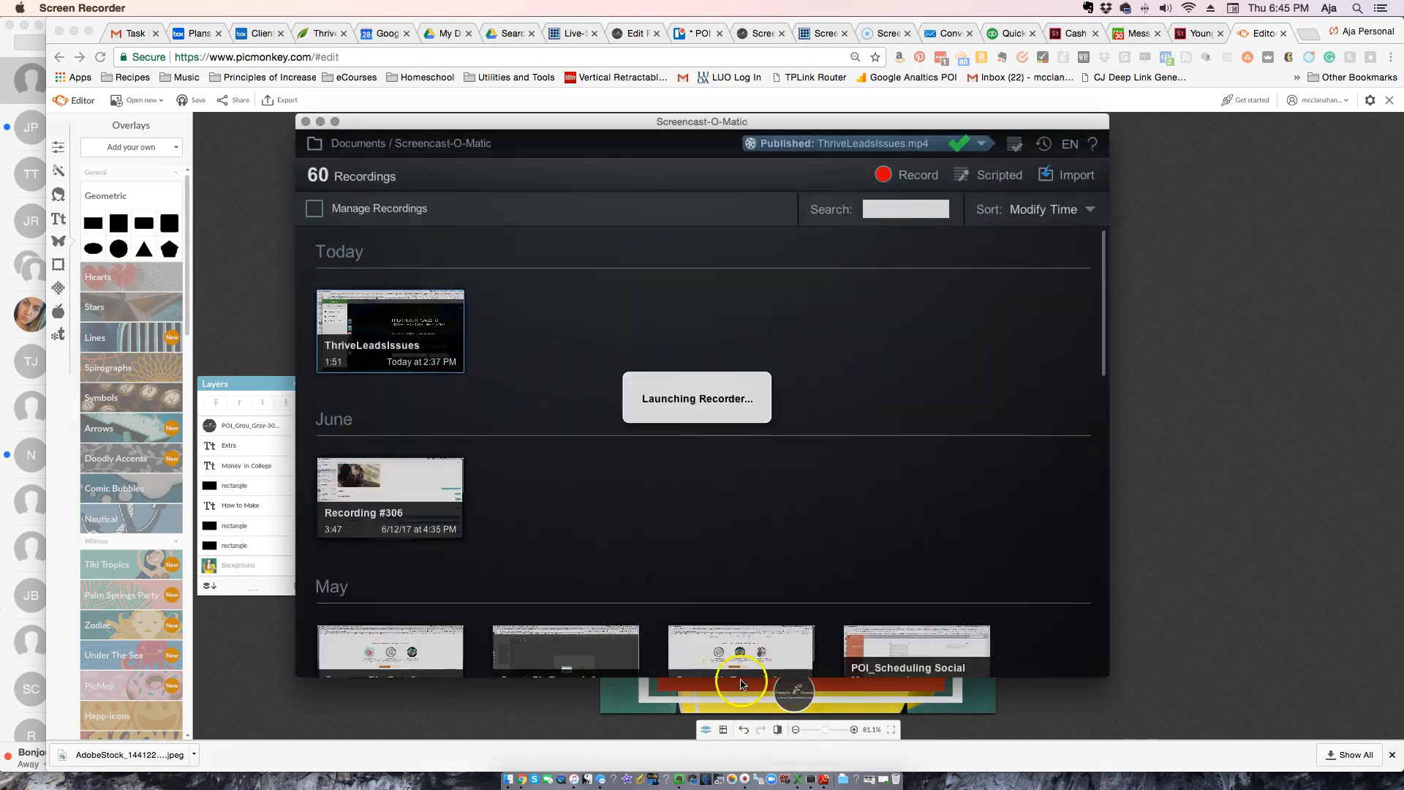